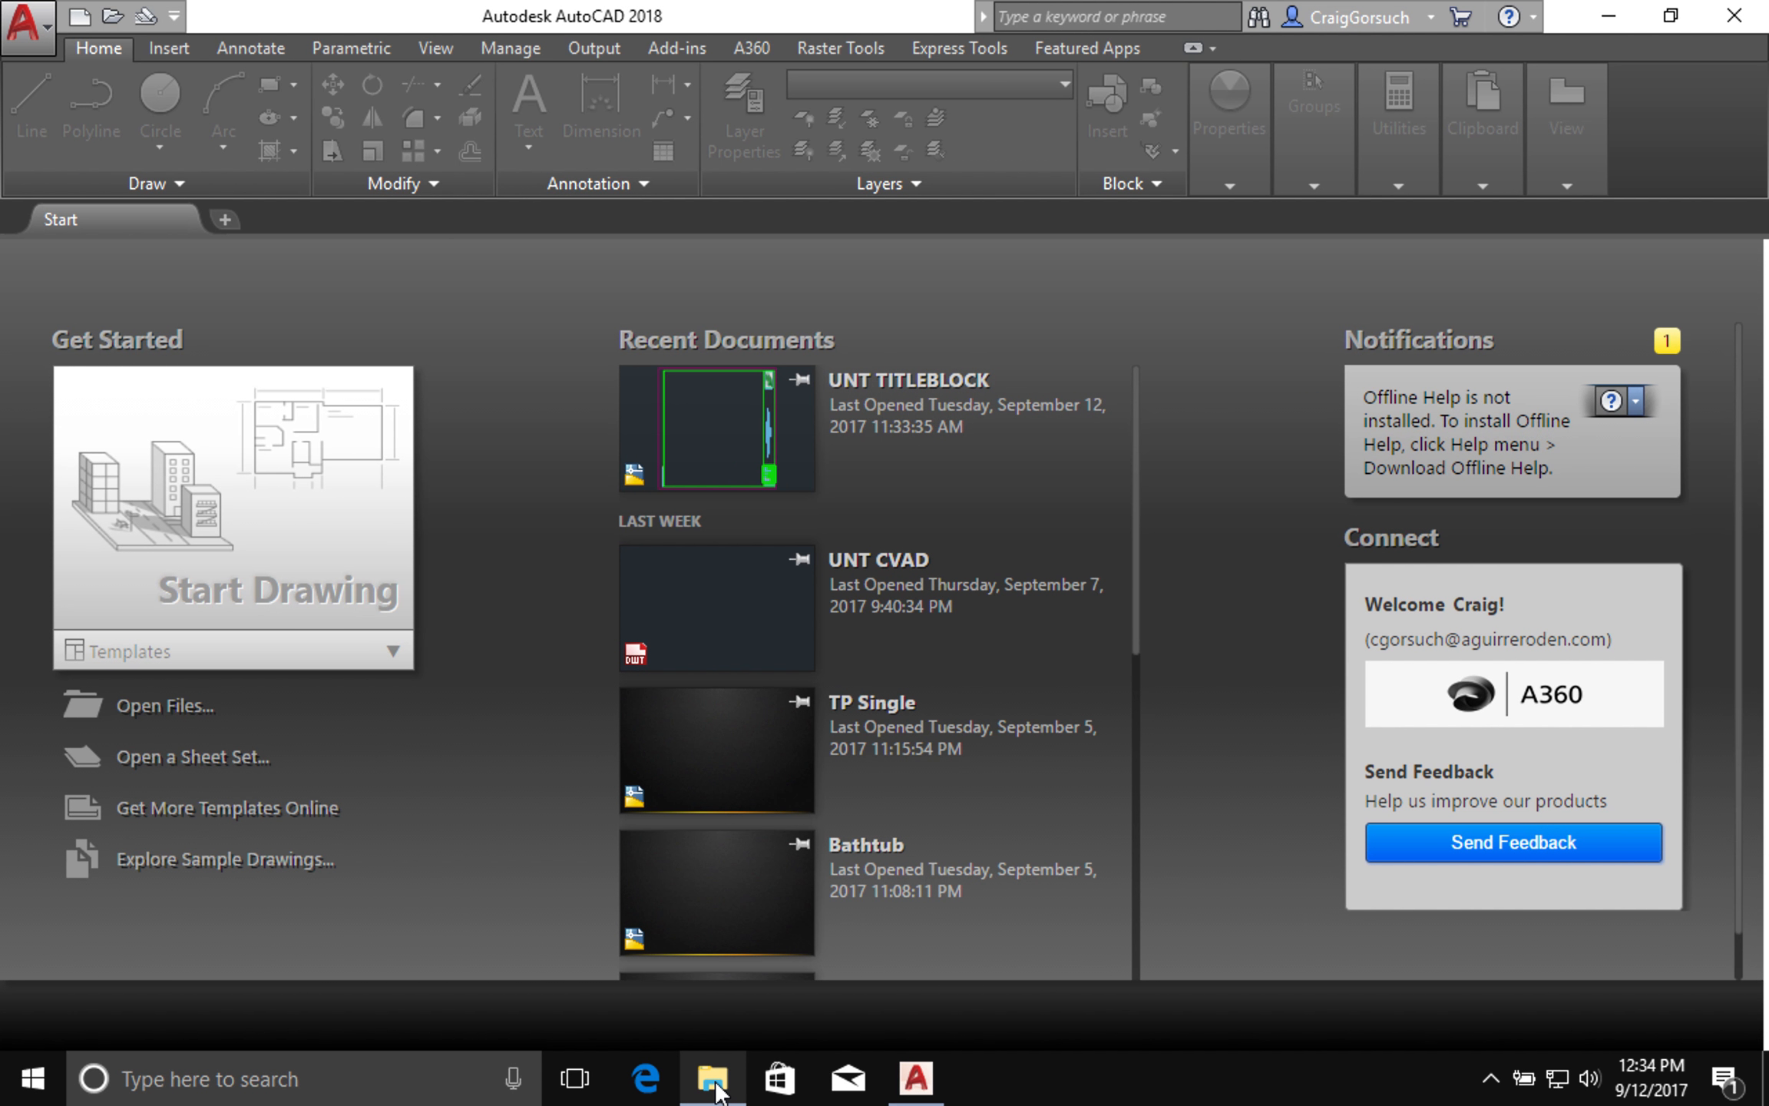
Step: Copy the full path of the CVAD Blocks folder in File Explorer and switch back to AutoCAD
click(712, 1079)
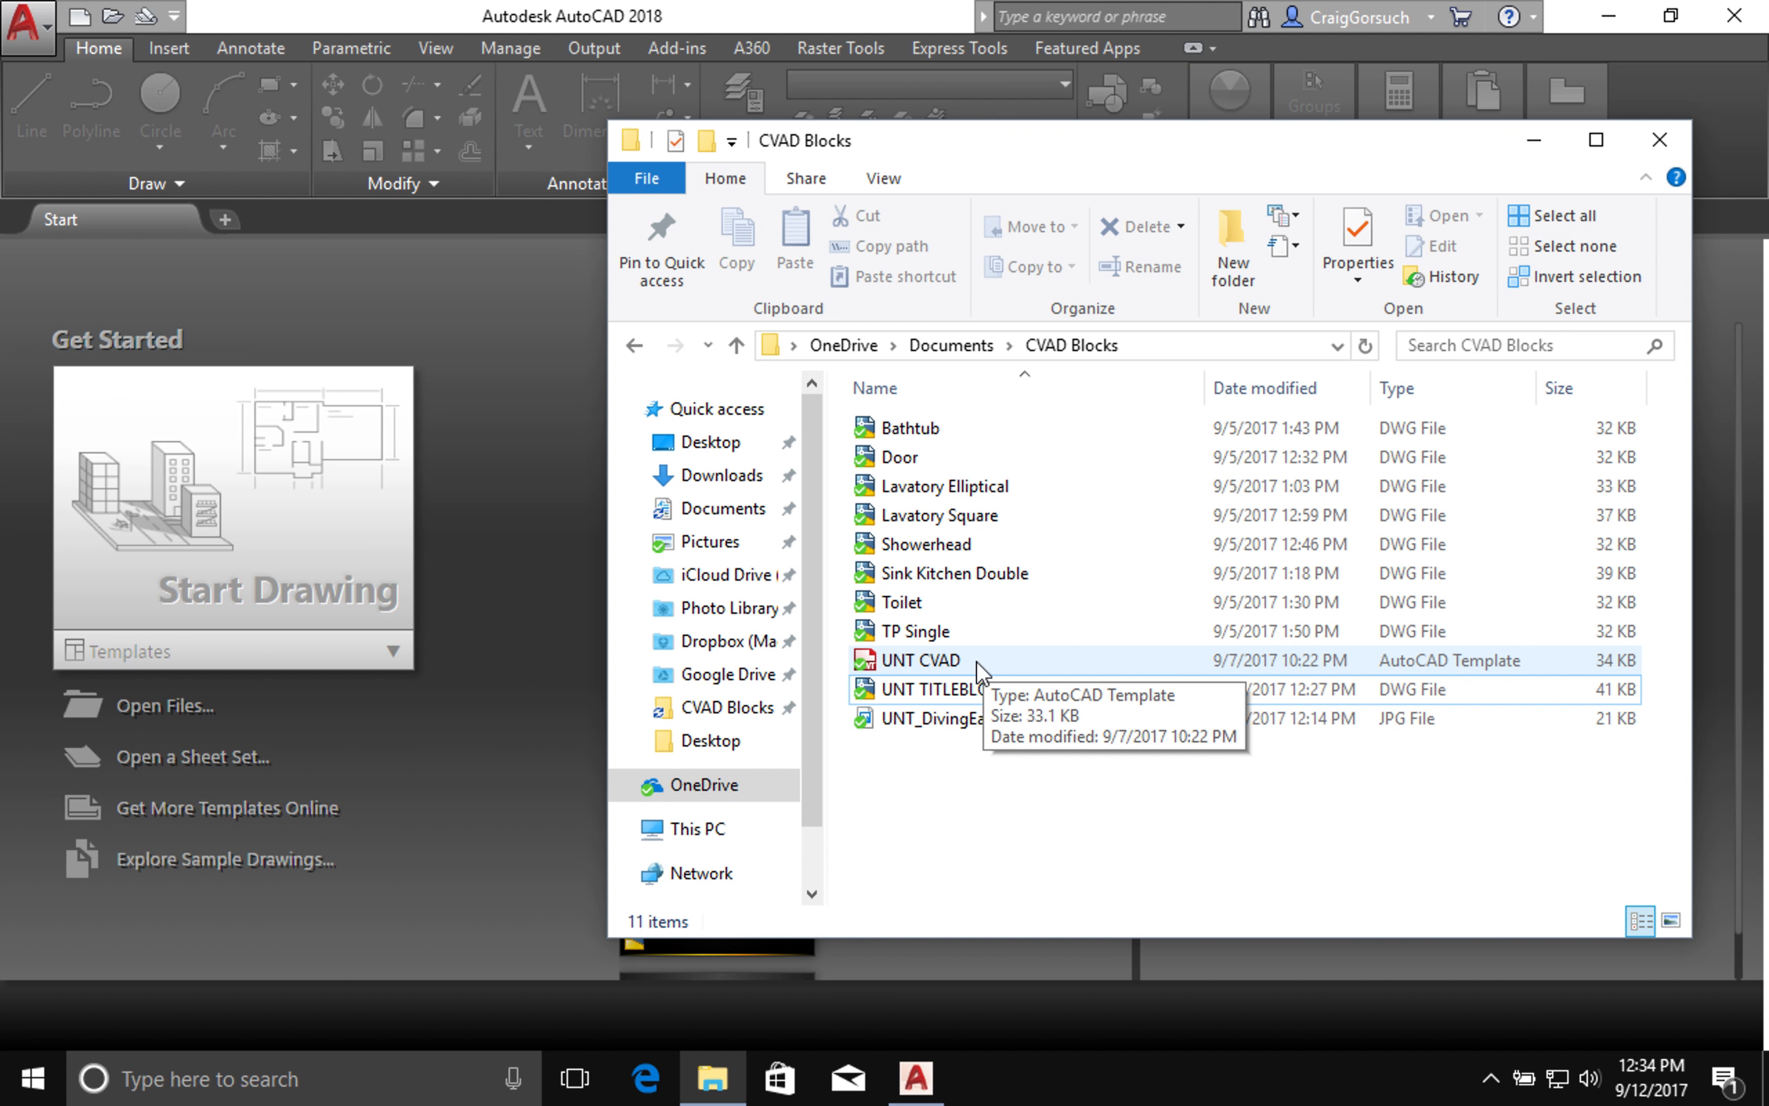
click(1183, 349)
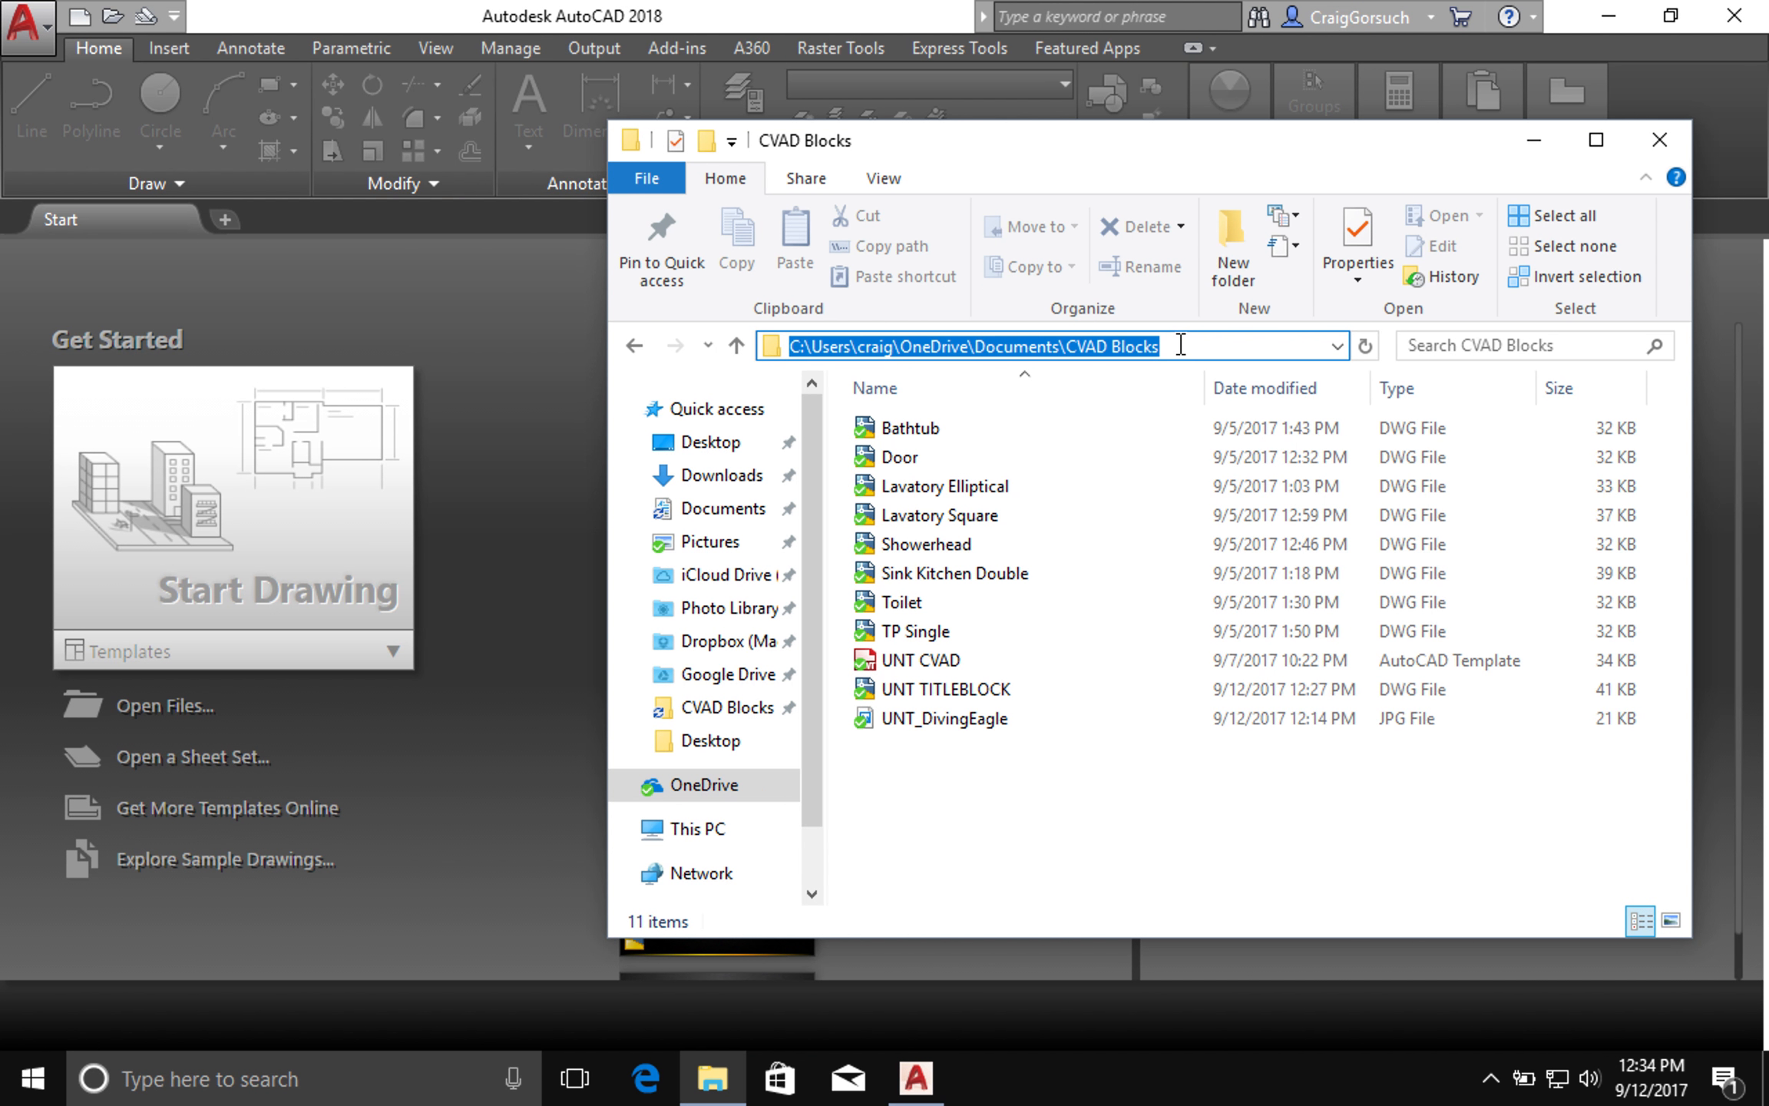
right_click(1128, 344)
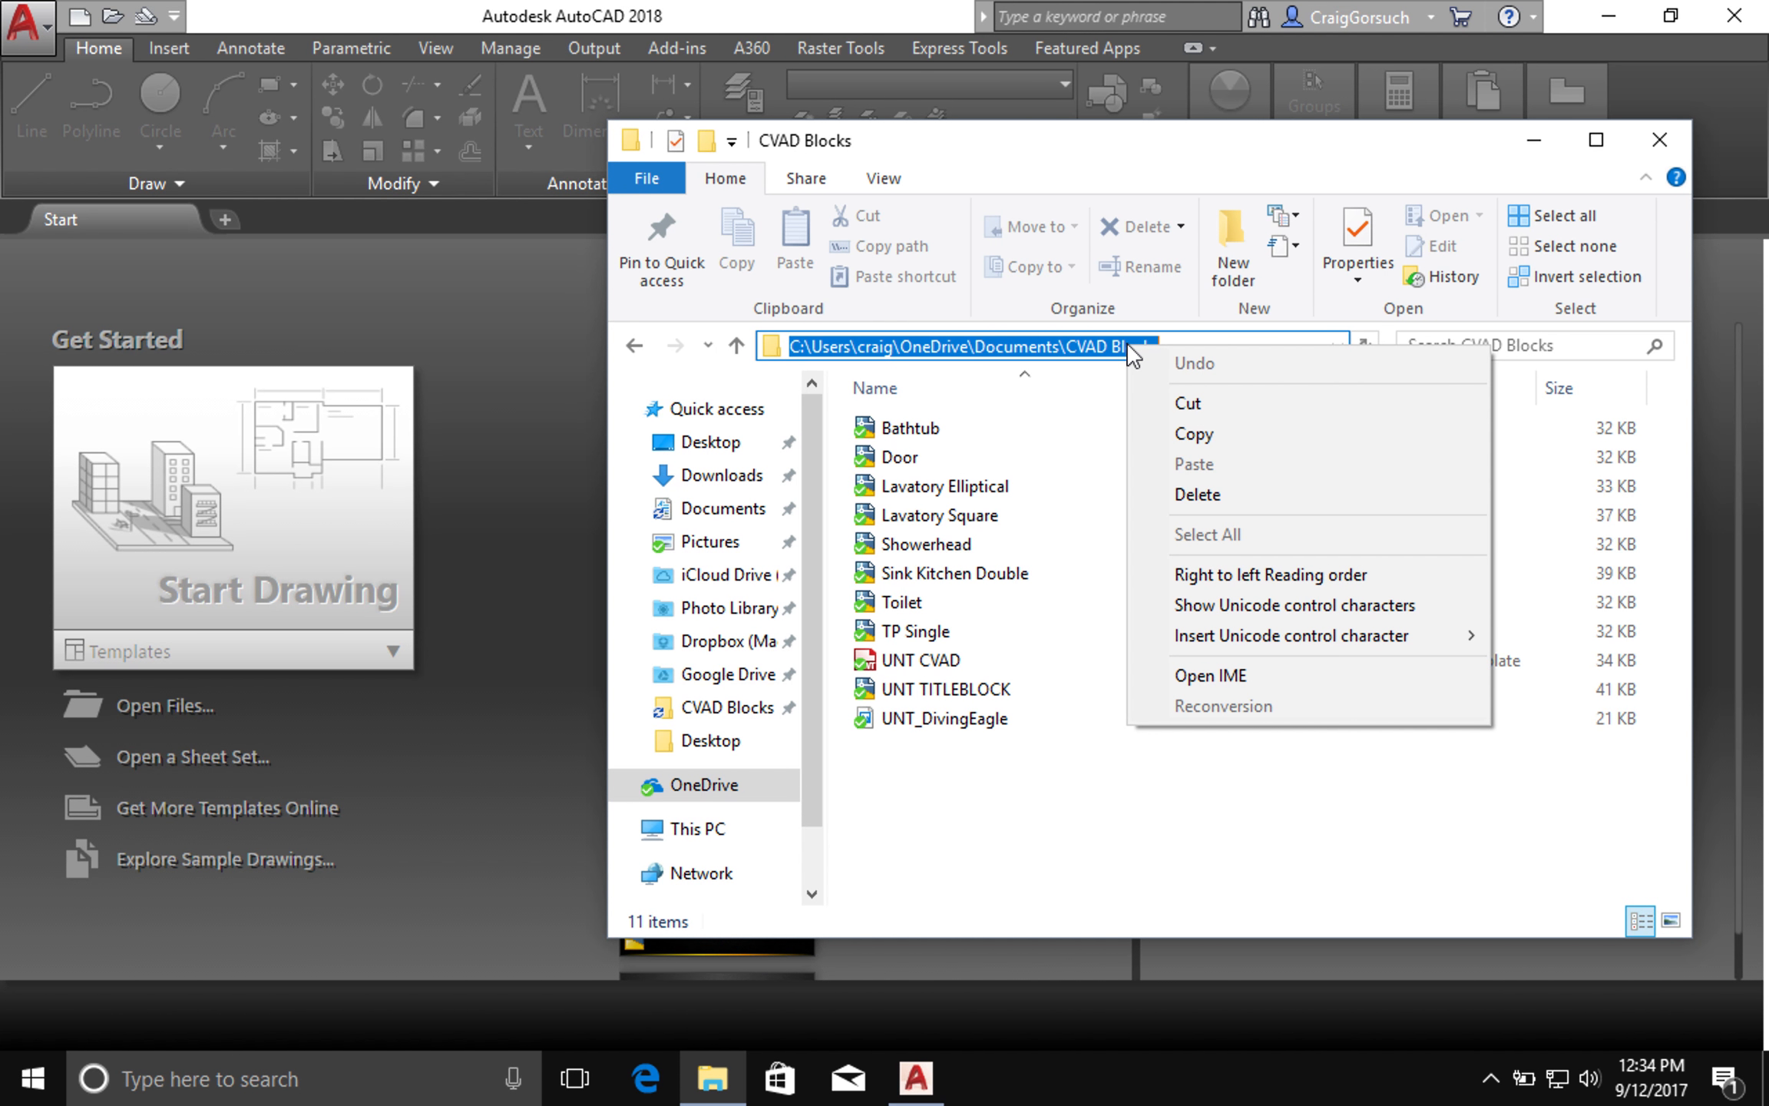
click(1190, 434)
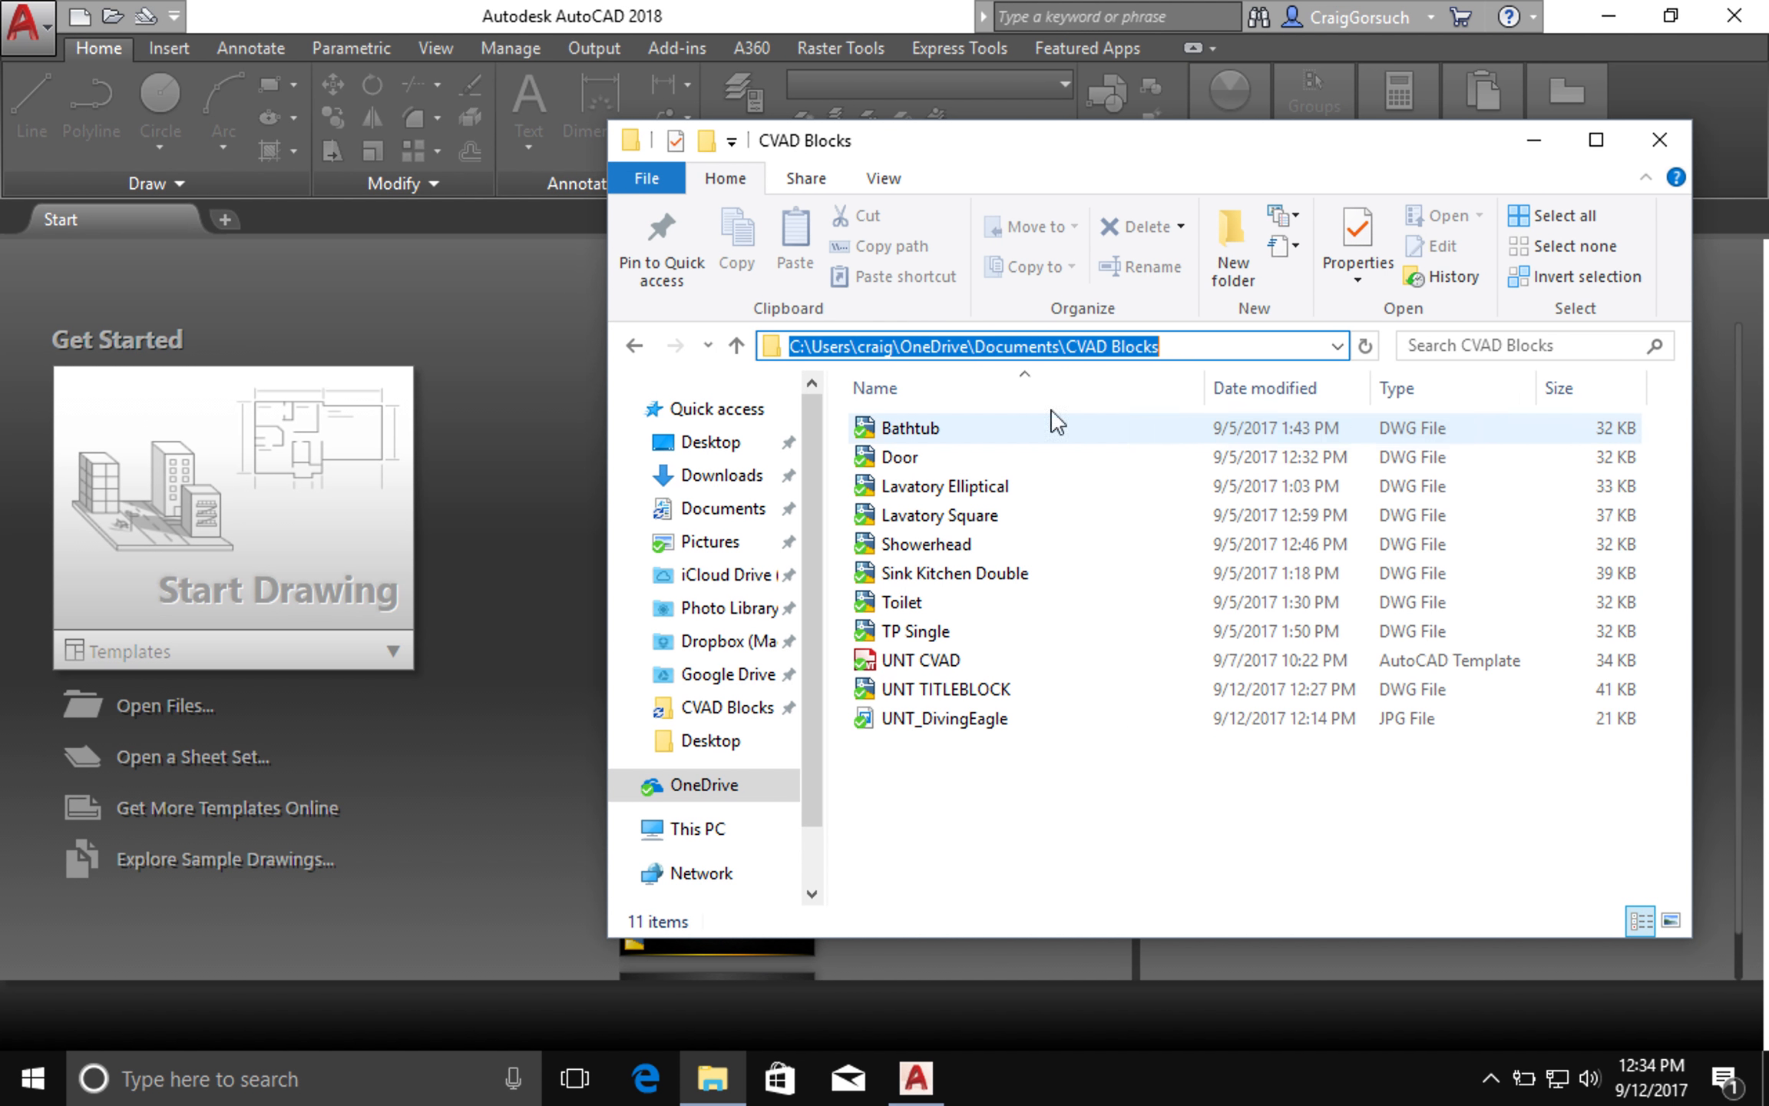
click(527, 292)
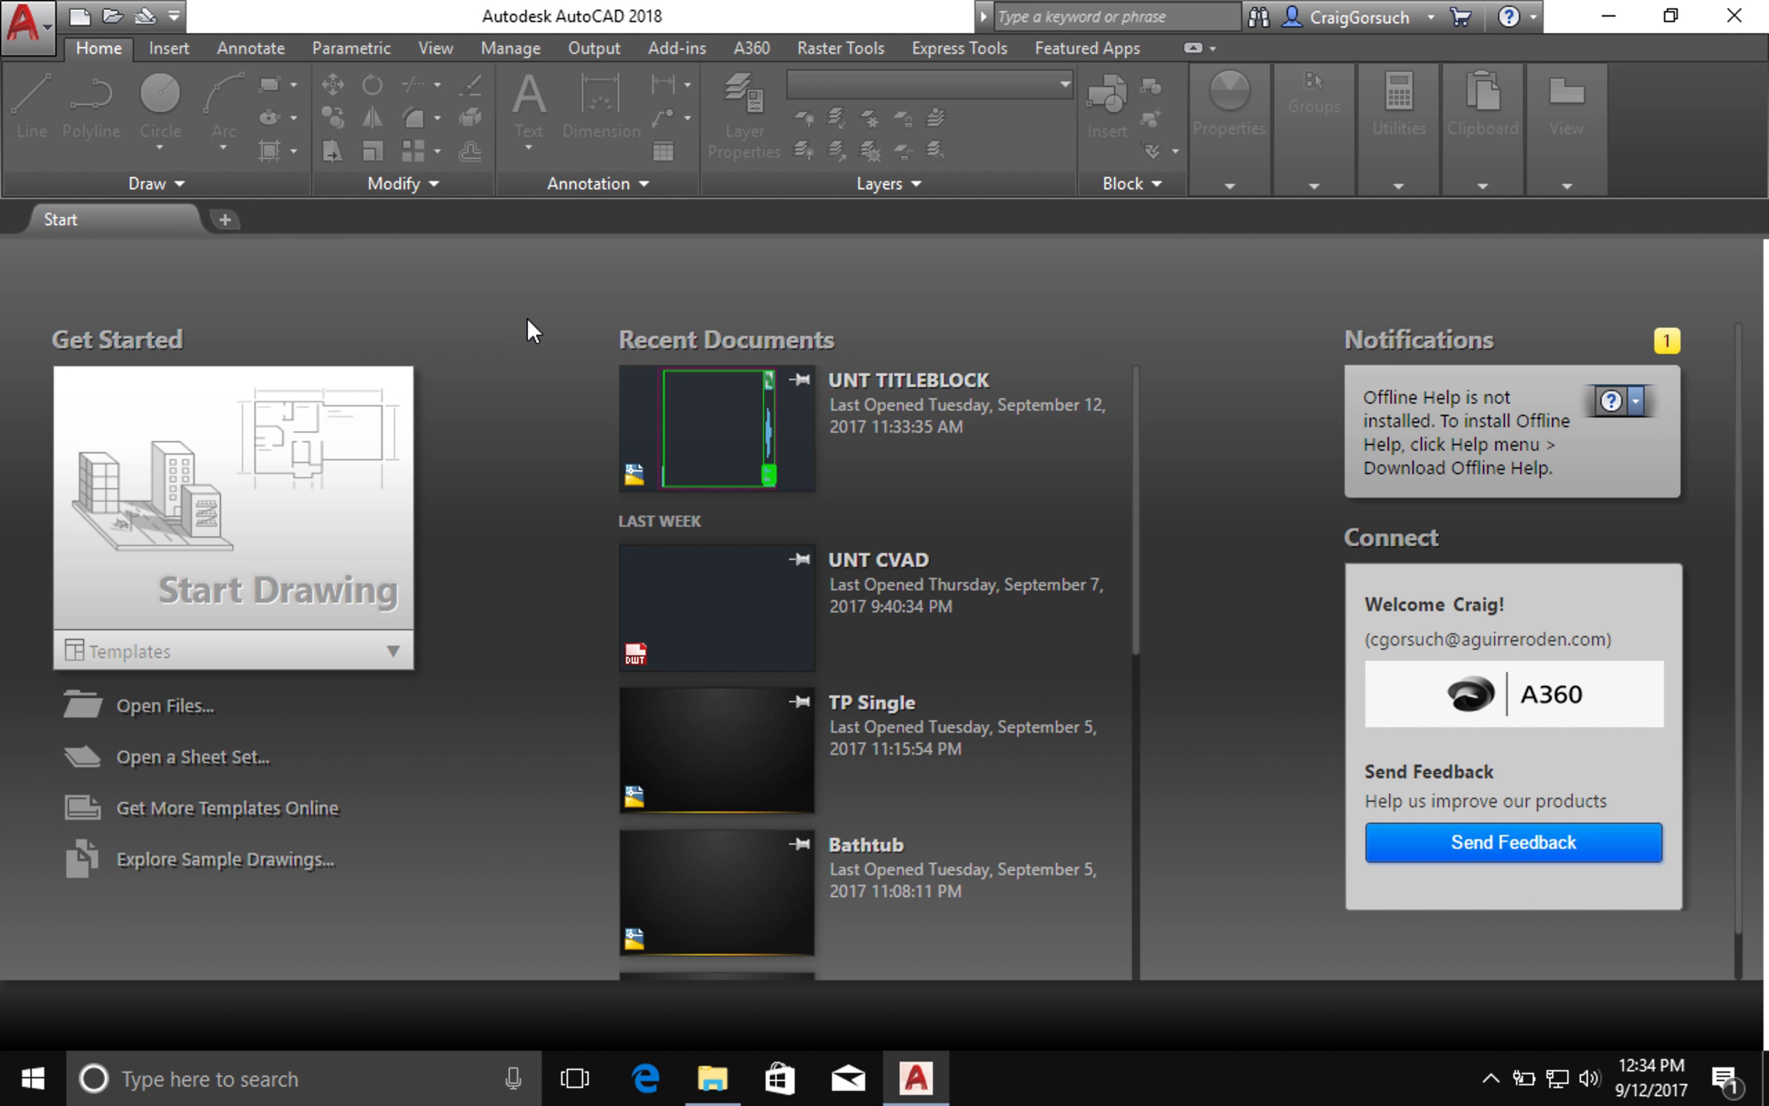
Step: Start opening an existing drawing file and set the file type to Drawing Template (*.dwt)
click(43, 22)
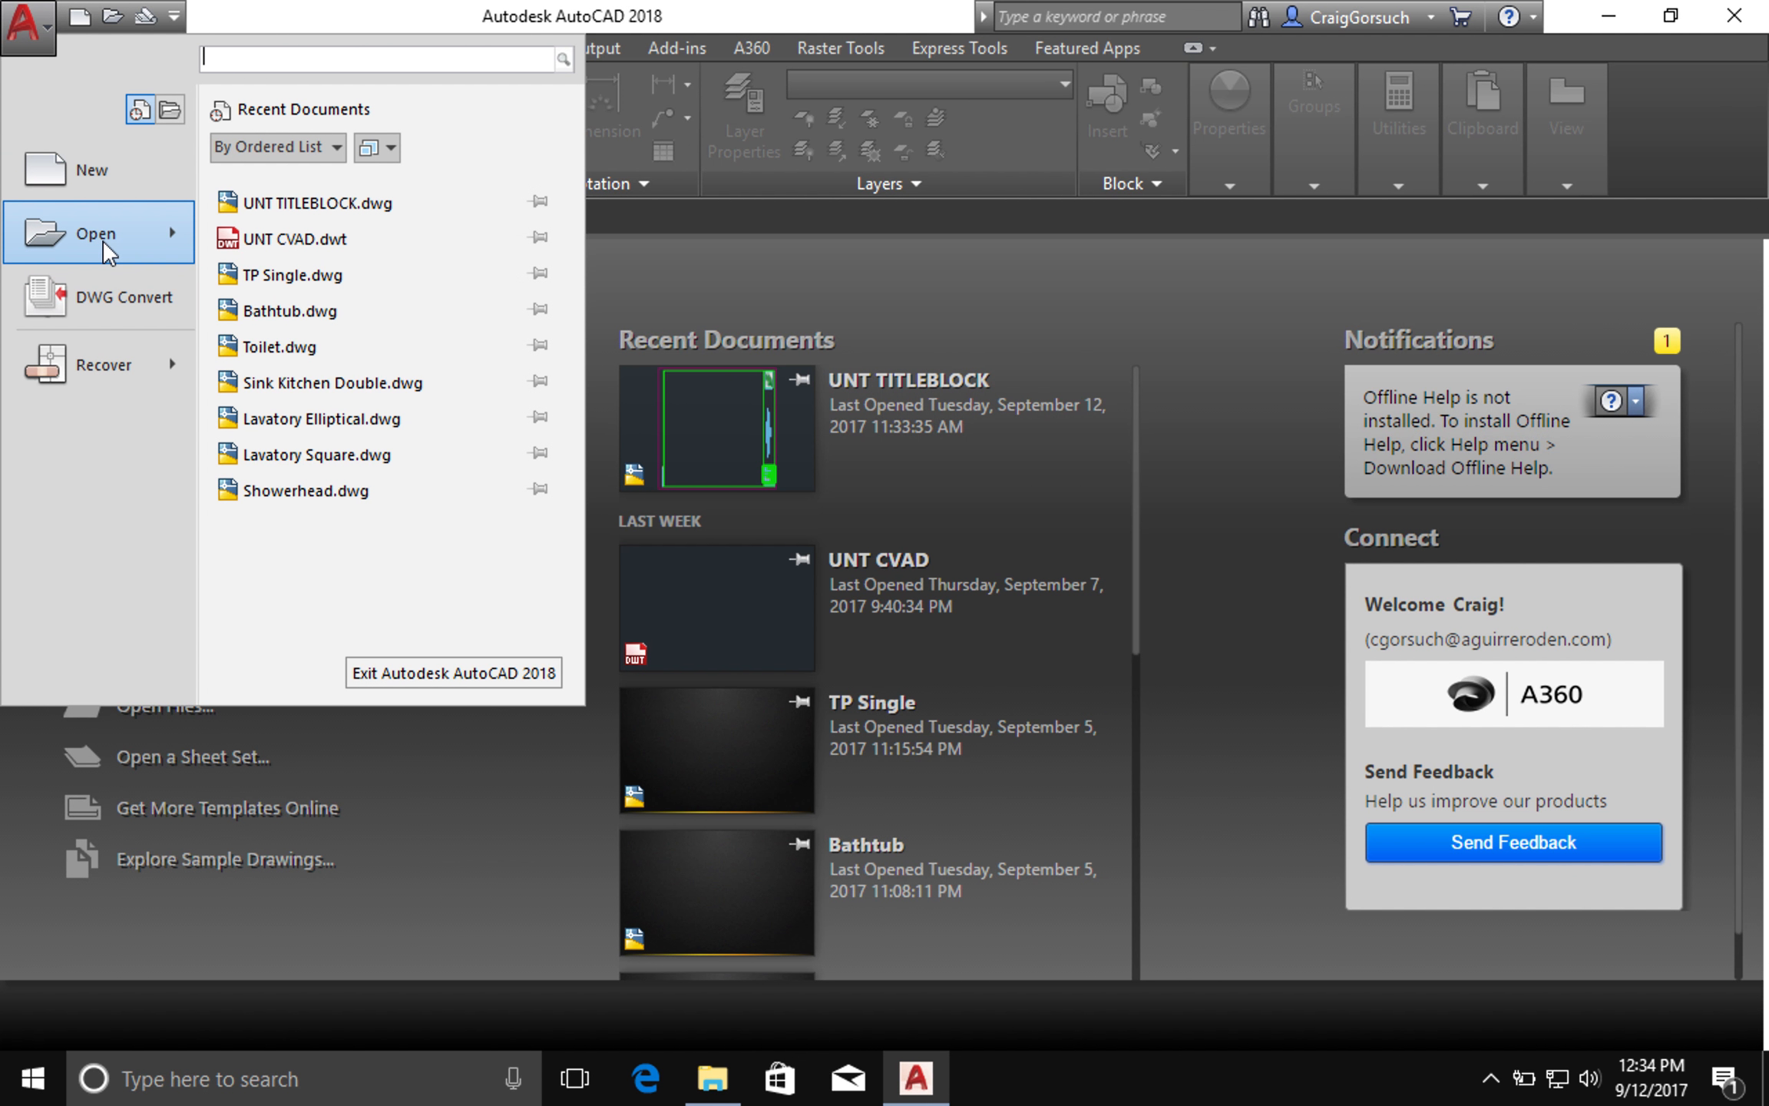
mouse_move(103, 239)
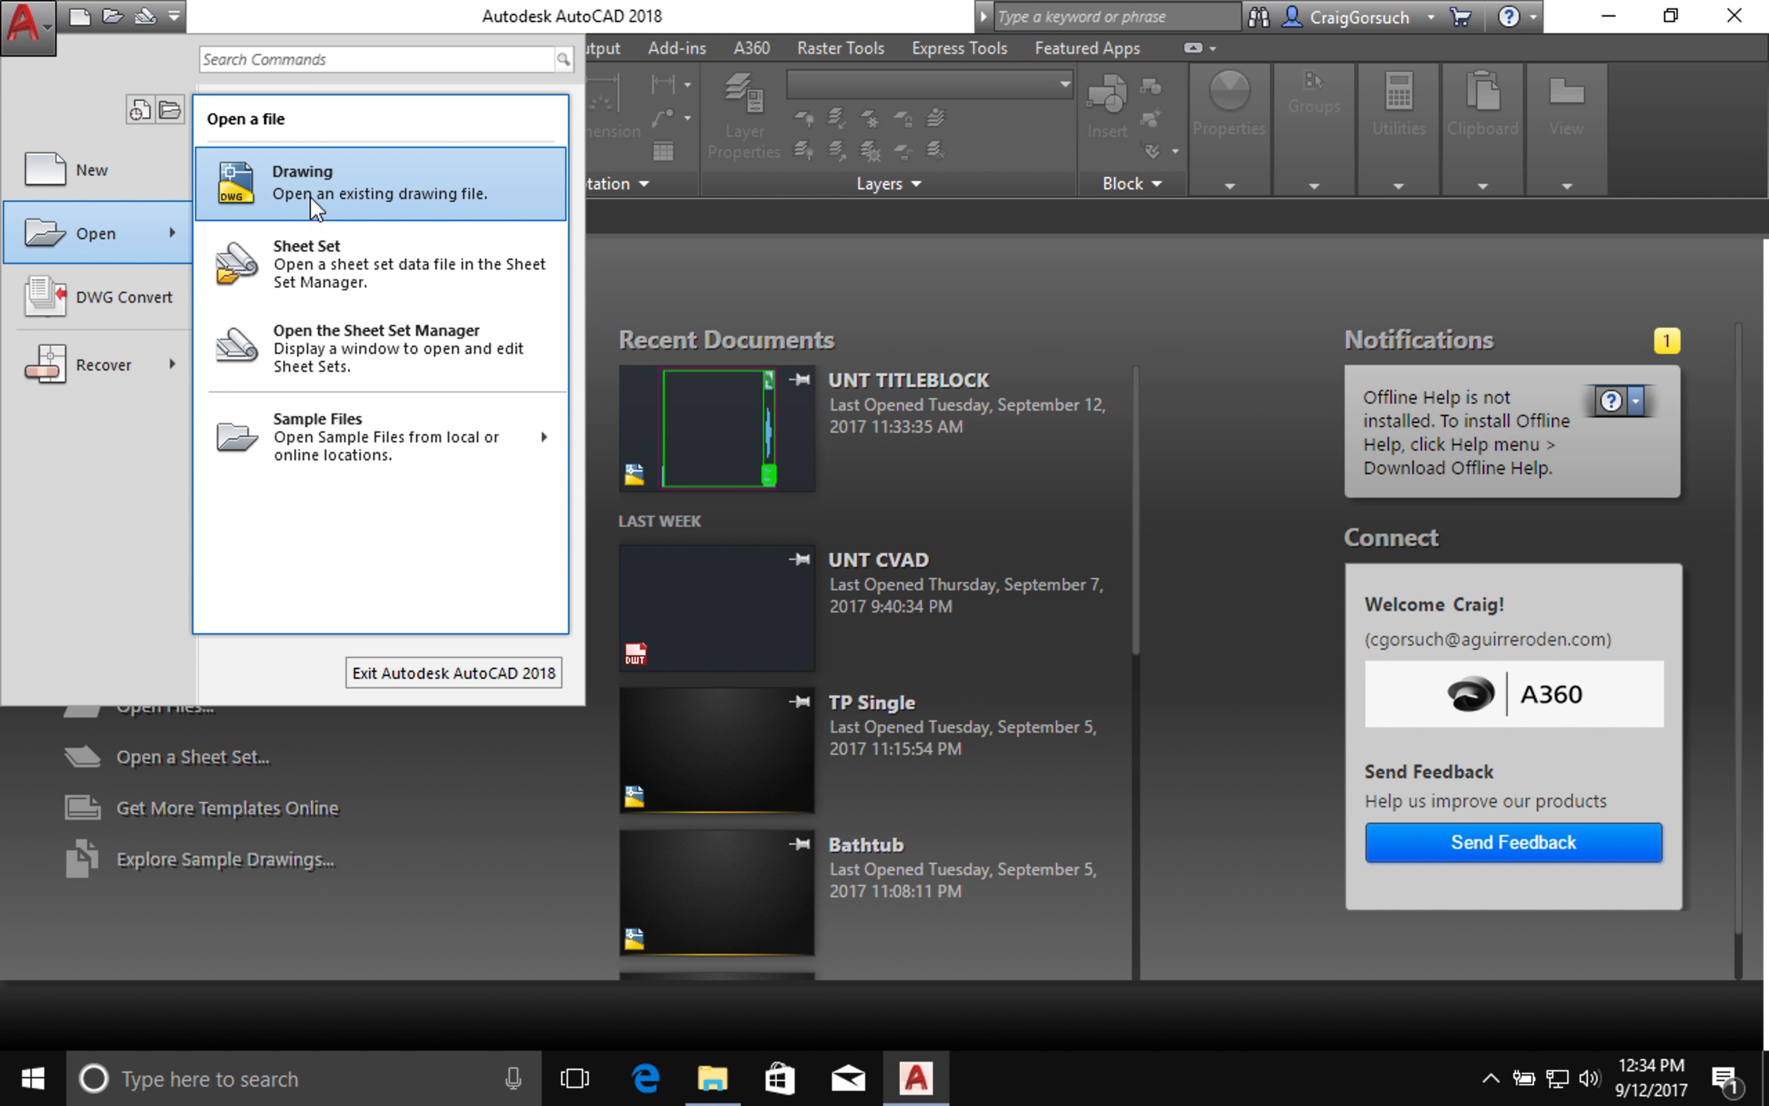
key(Escape)
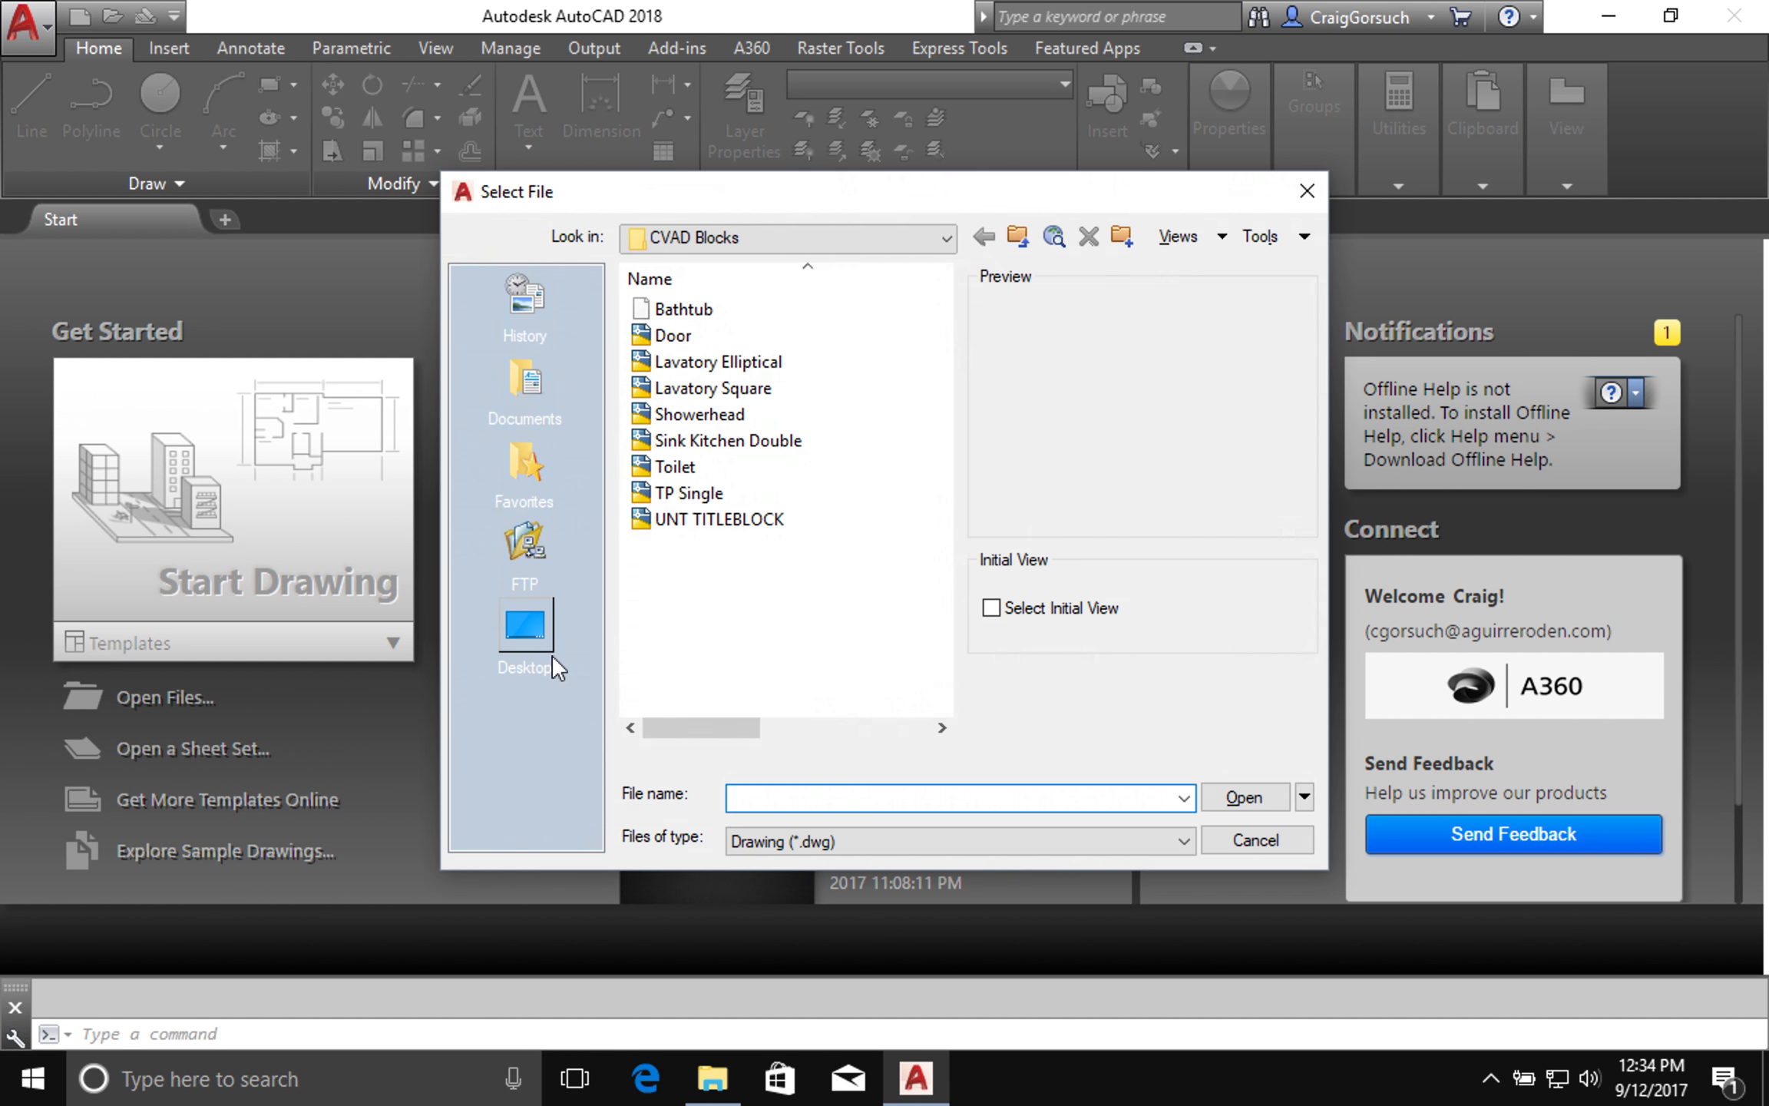
click(845, 841)
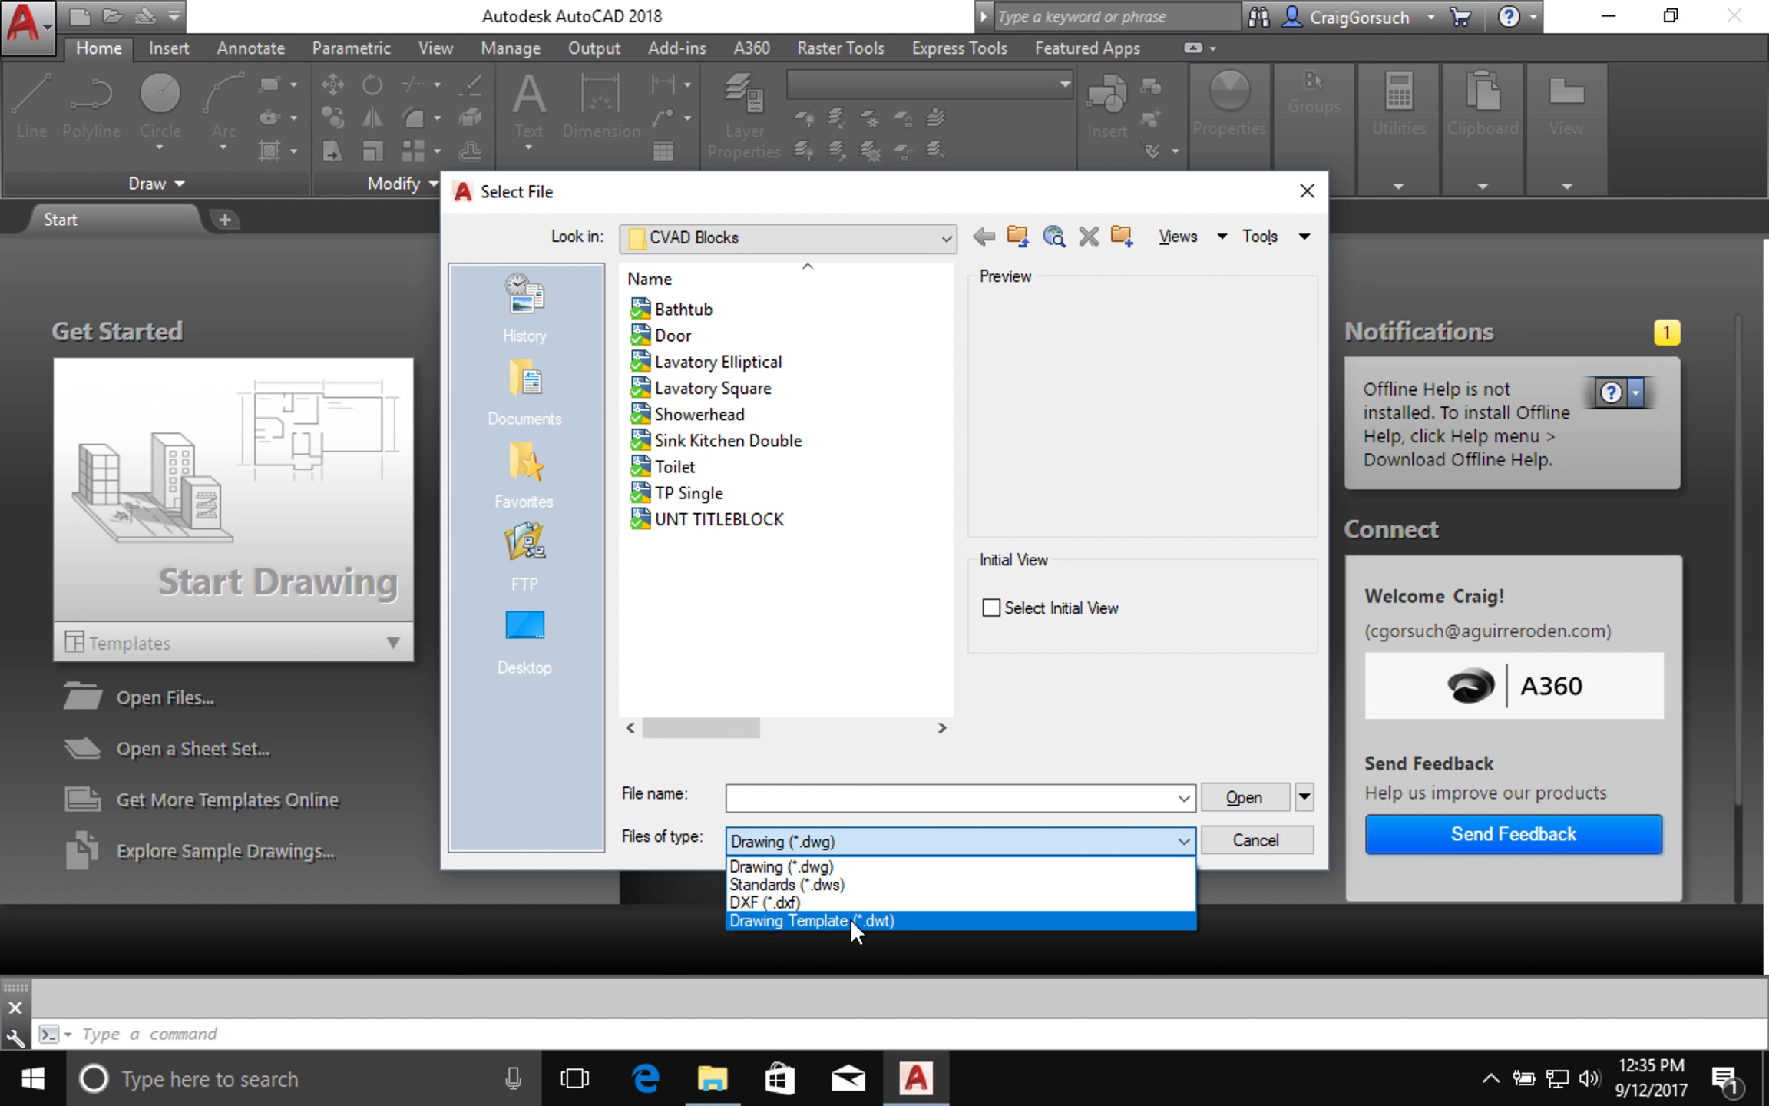
click(848, 920)
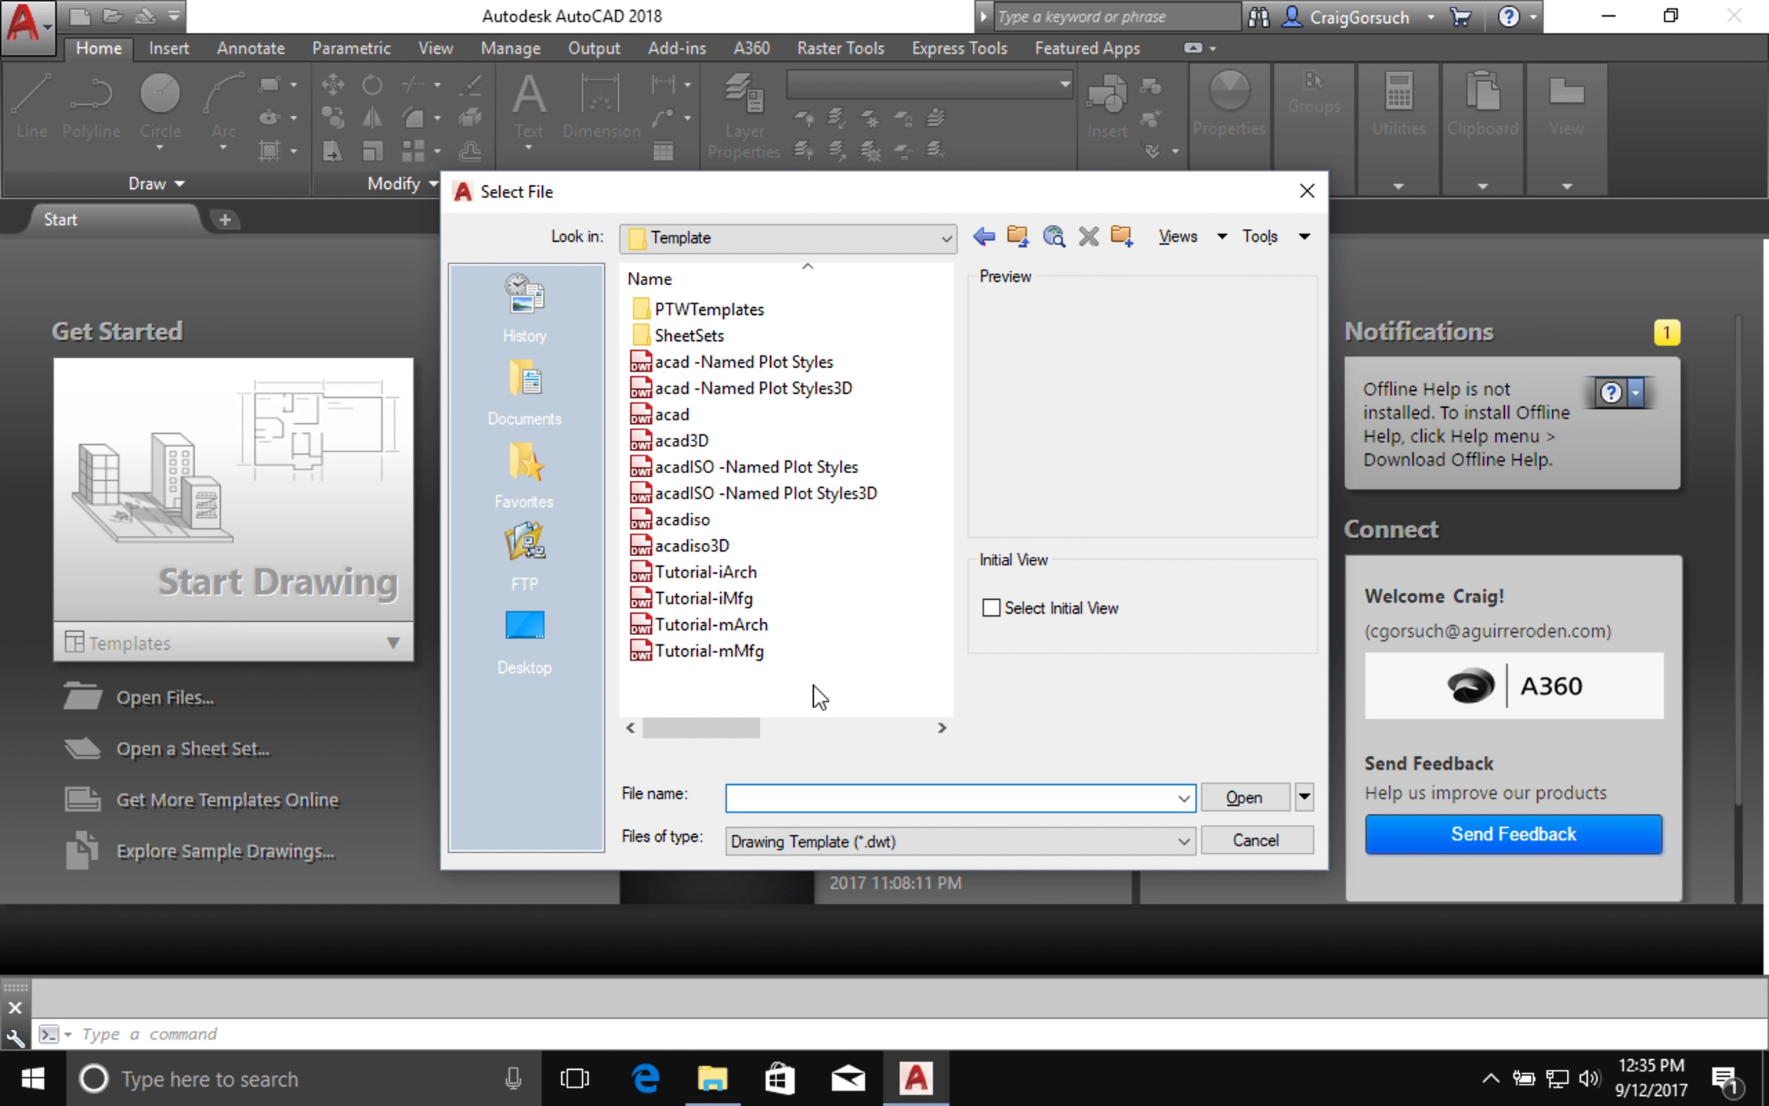
Step: Go to the CVAD Blocks folder using the copied path and open the UNT CVAD template
right_click(797, 798)
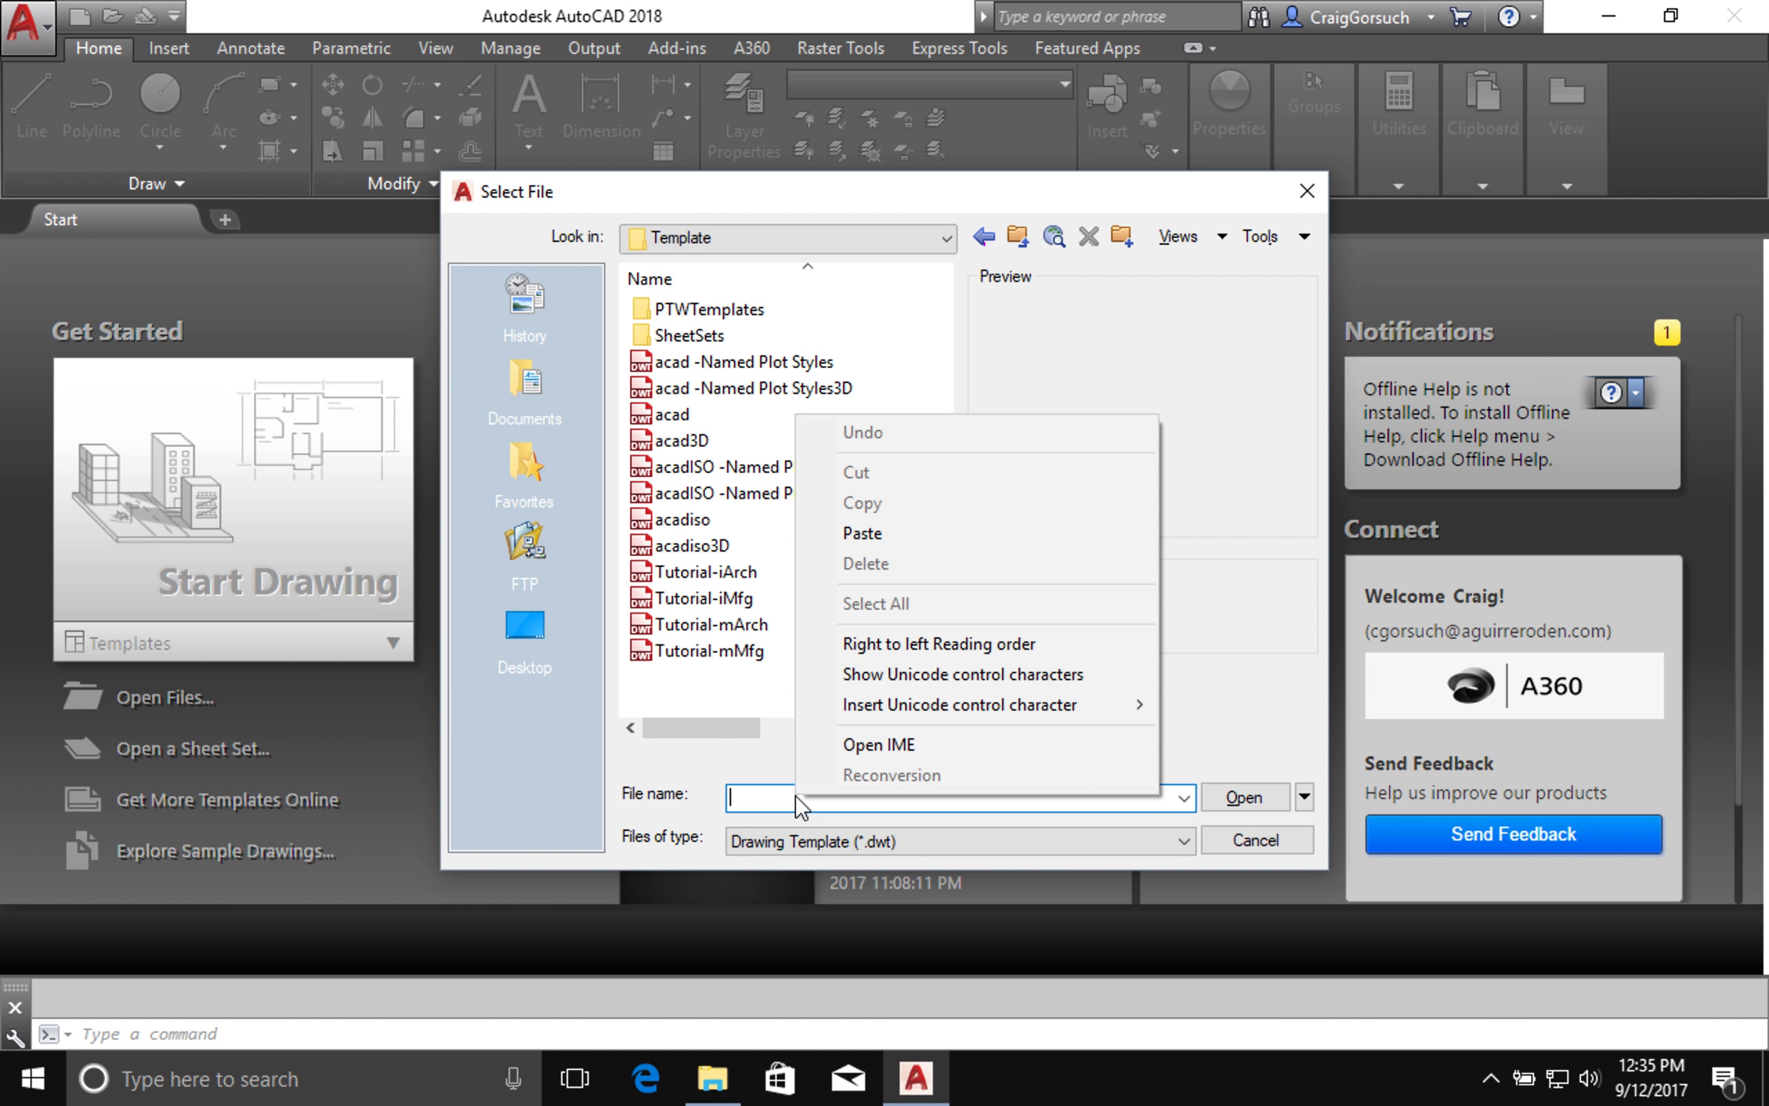
click(876, 533)
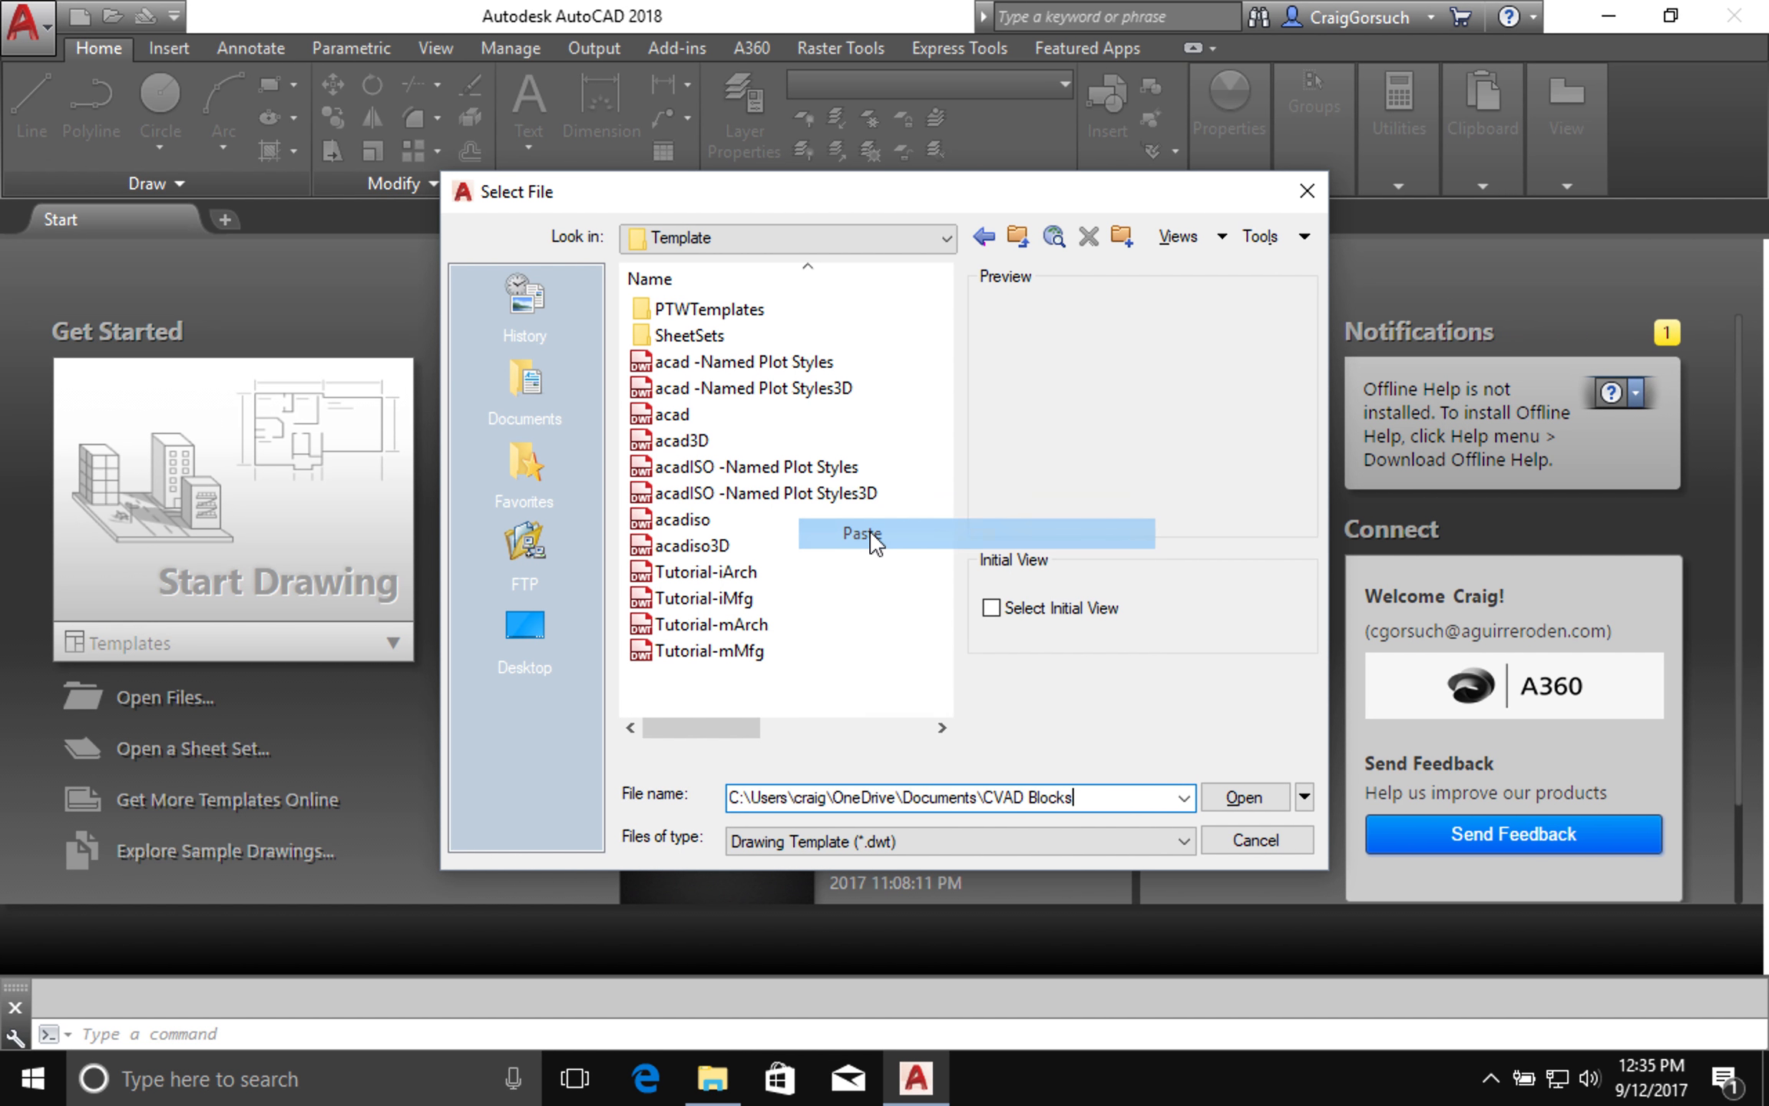
click(1228, 798)
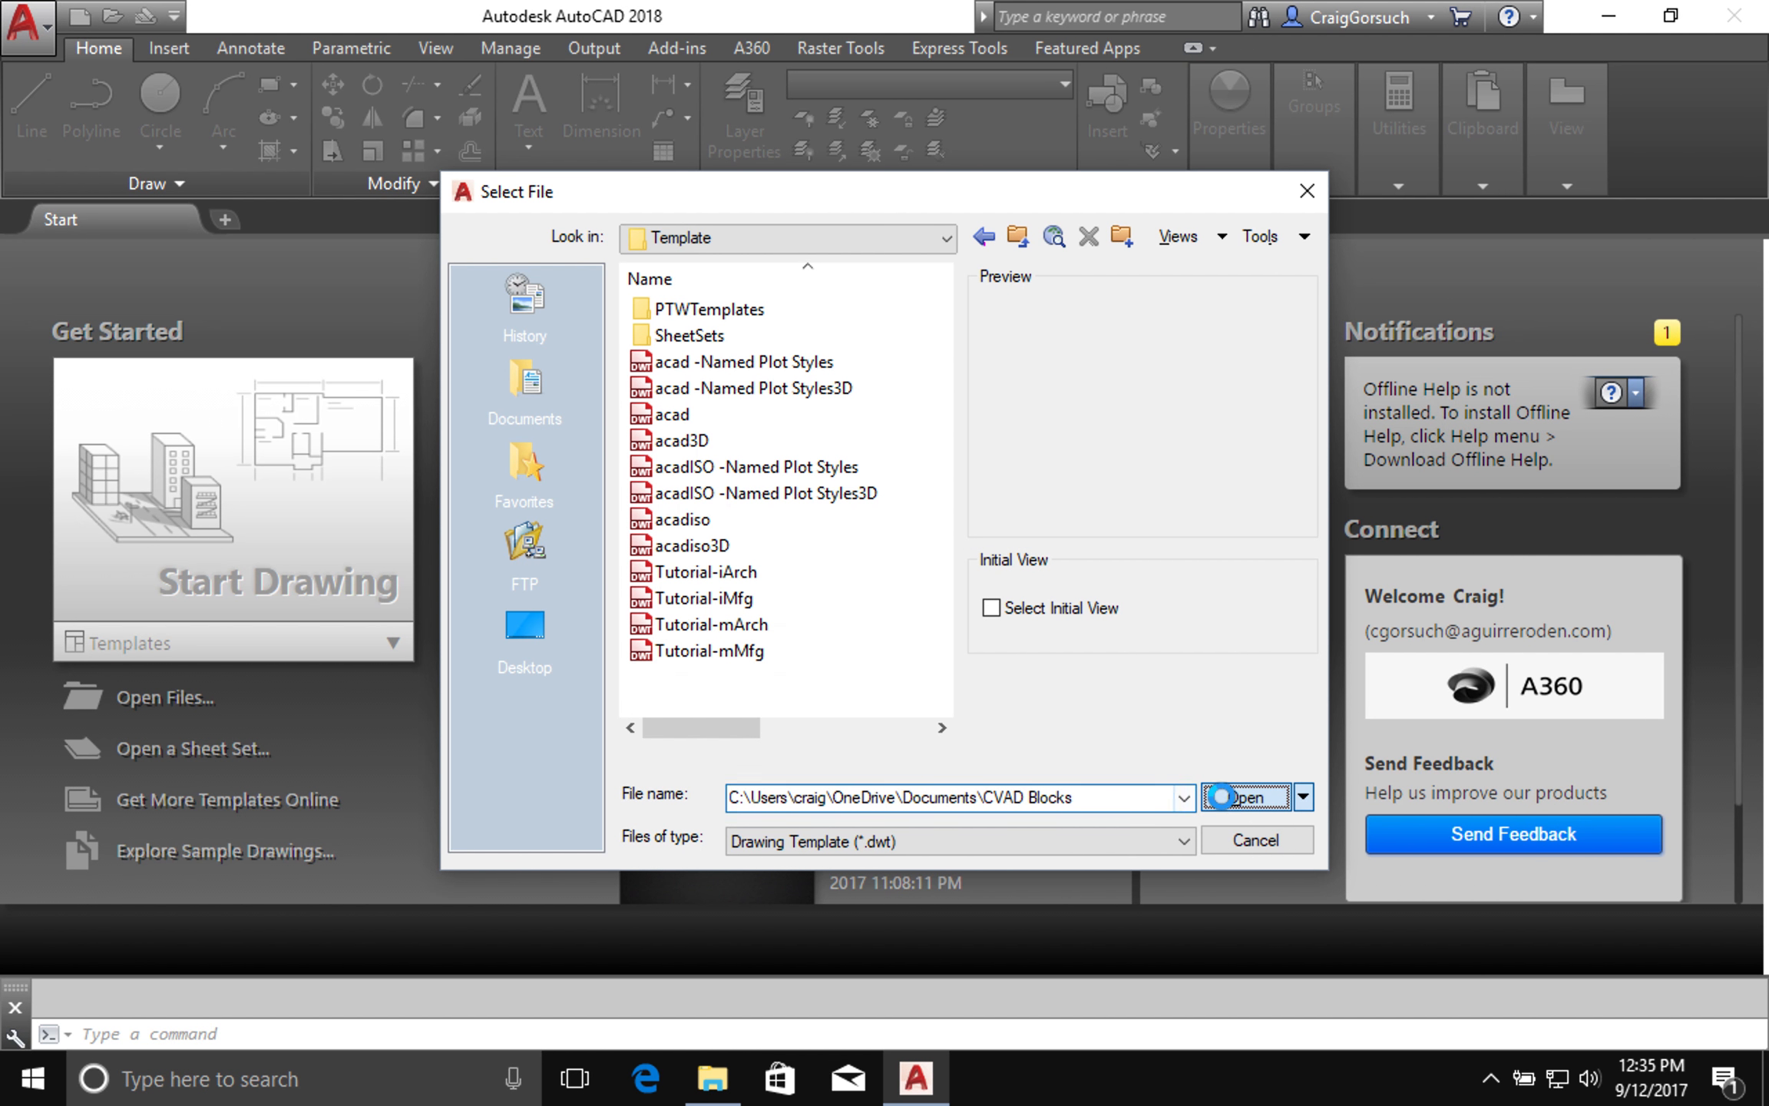
click(701, 311)
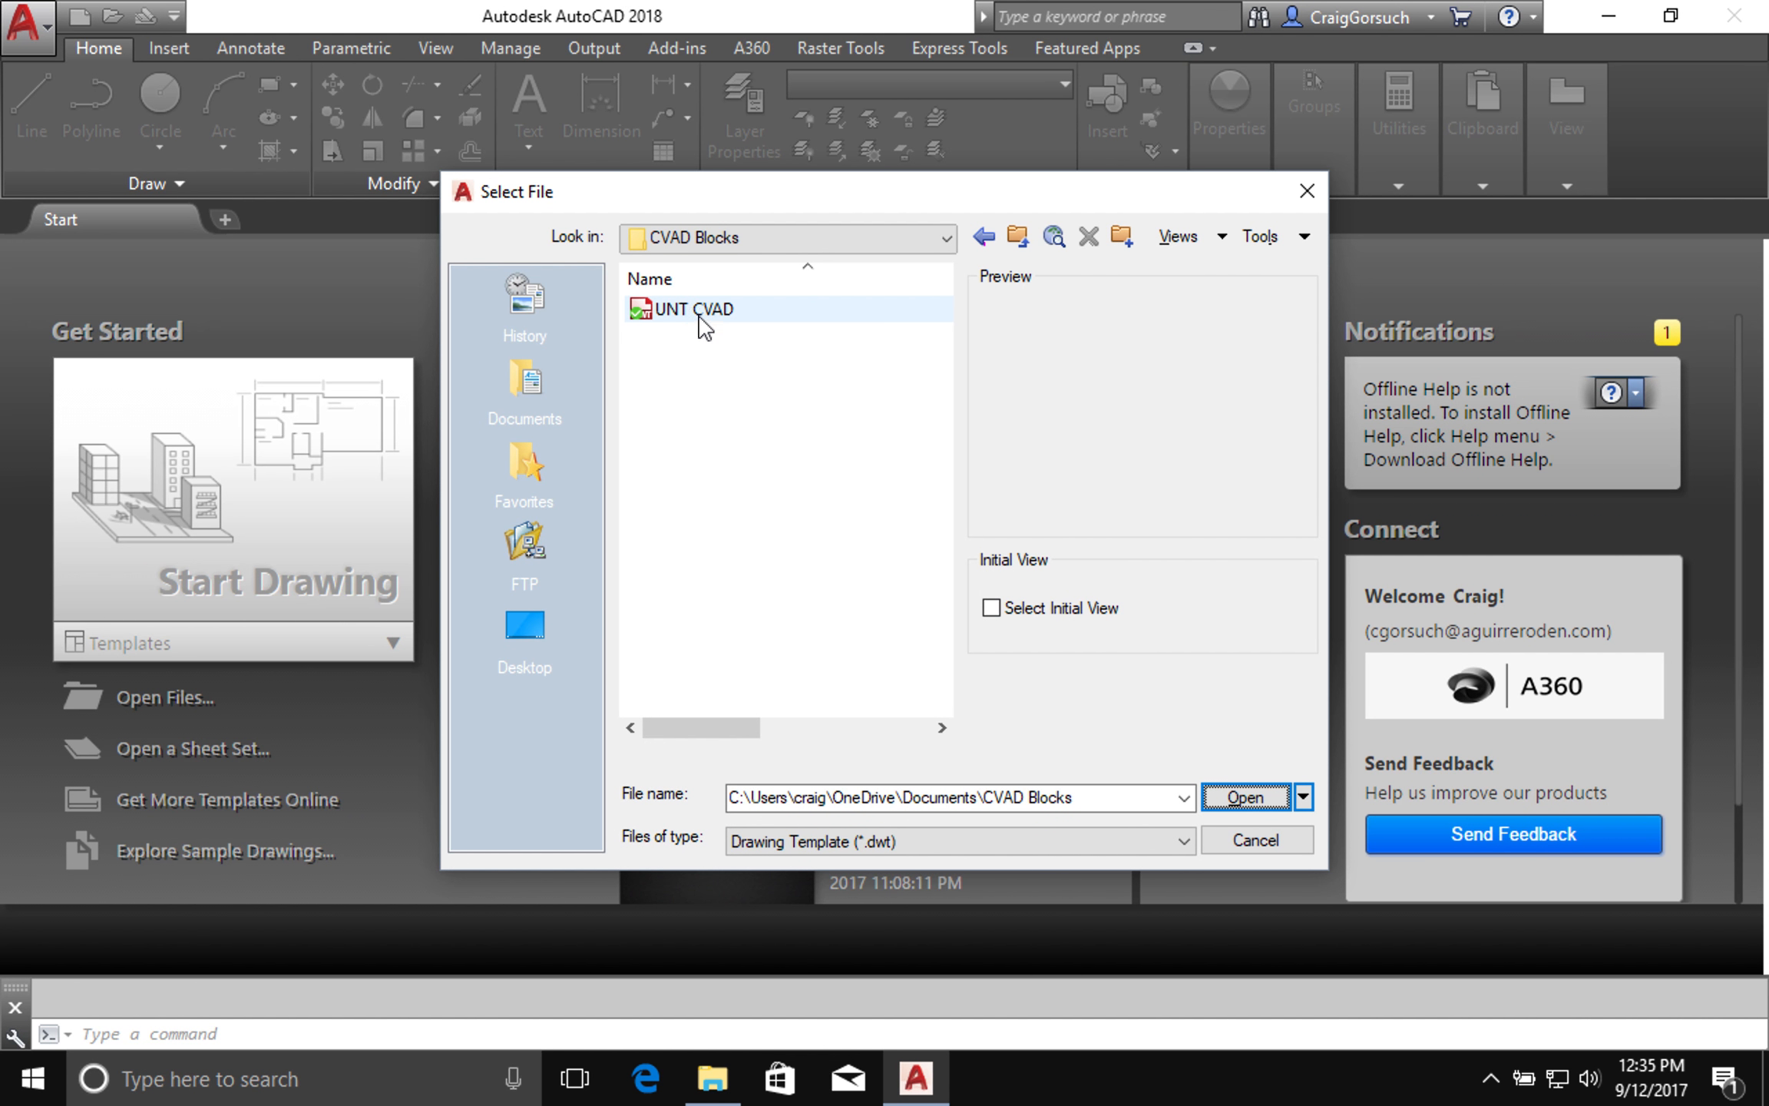
click(1258, 797)
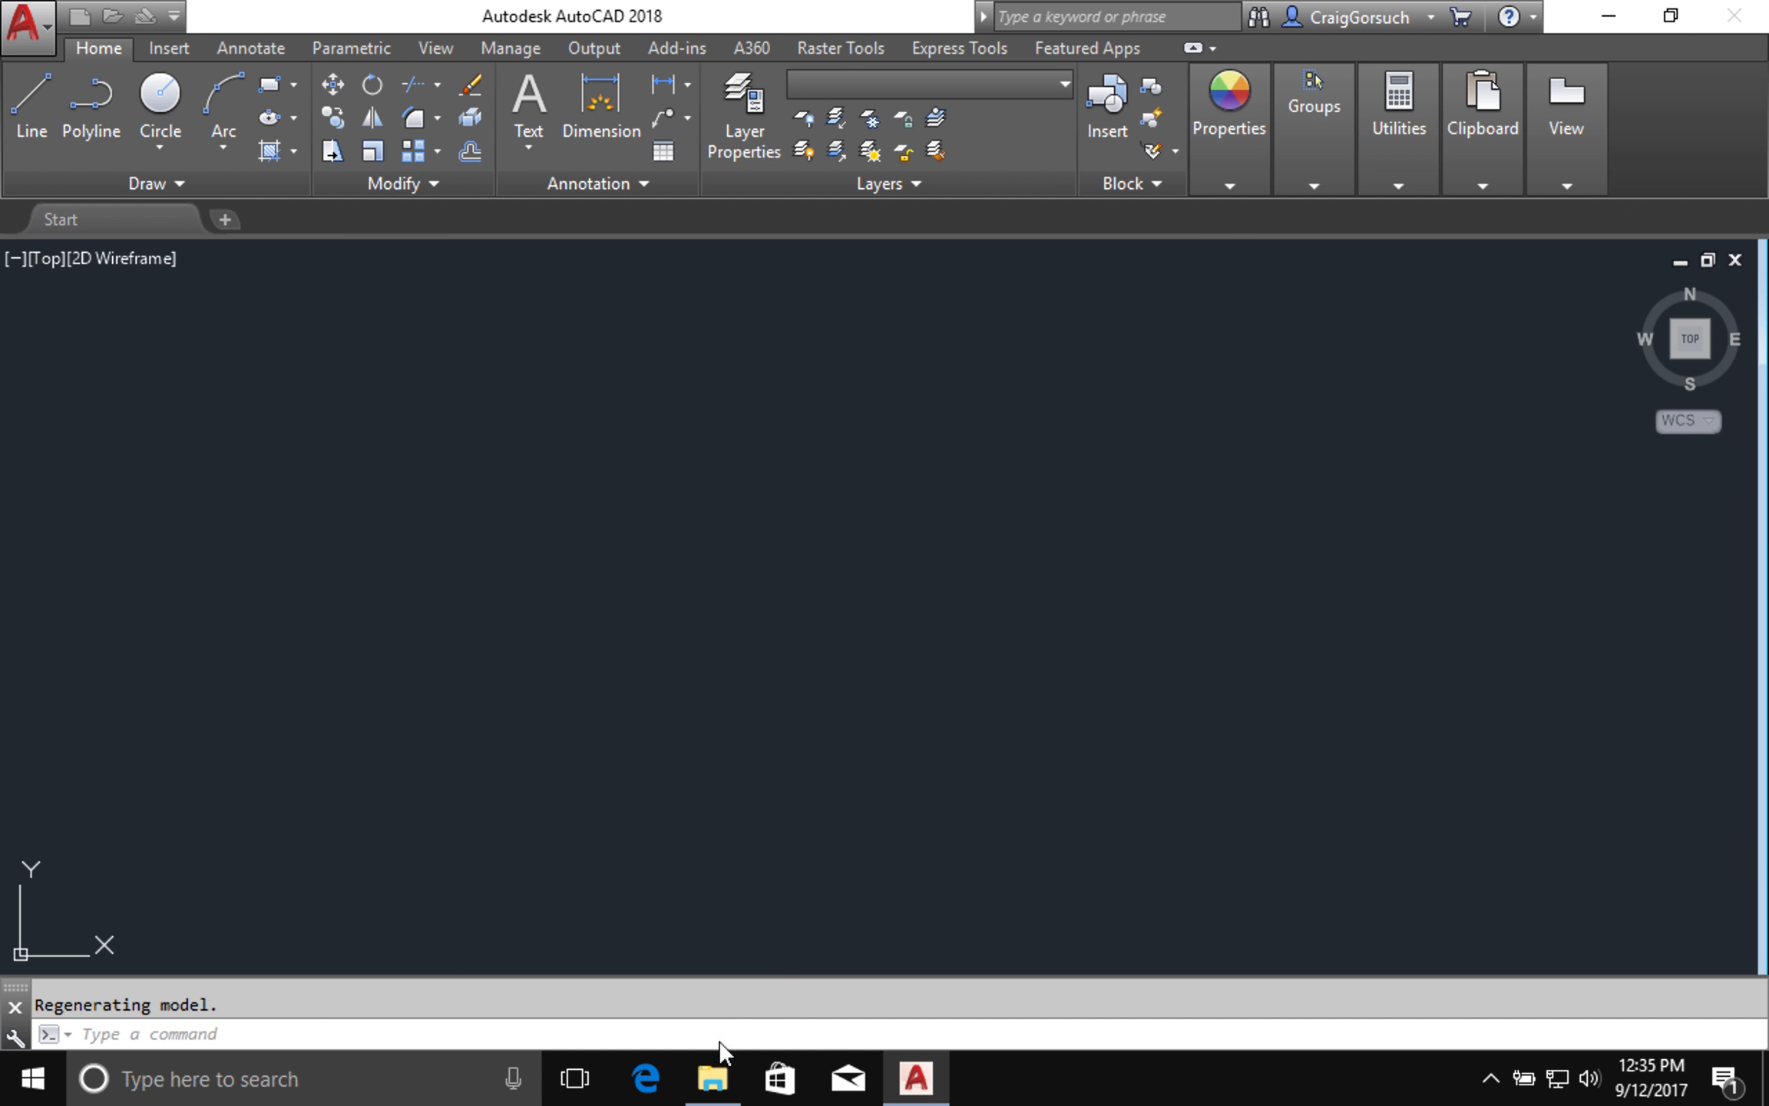
click(713, 1079)
click(214, 645)
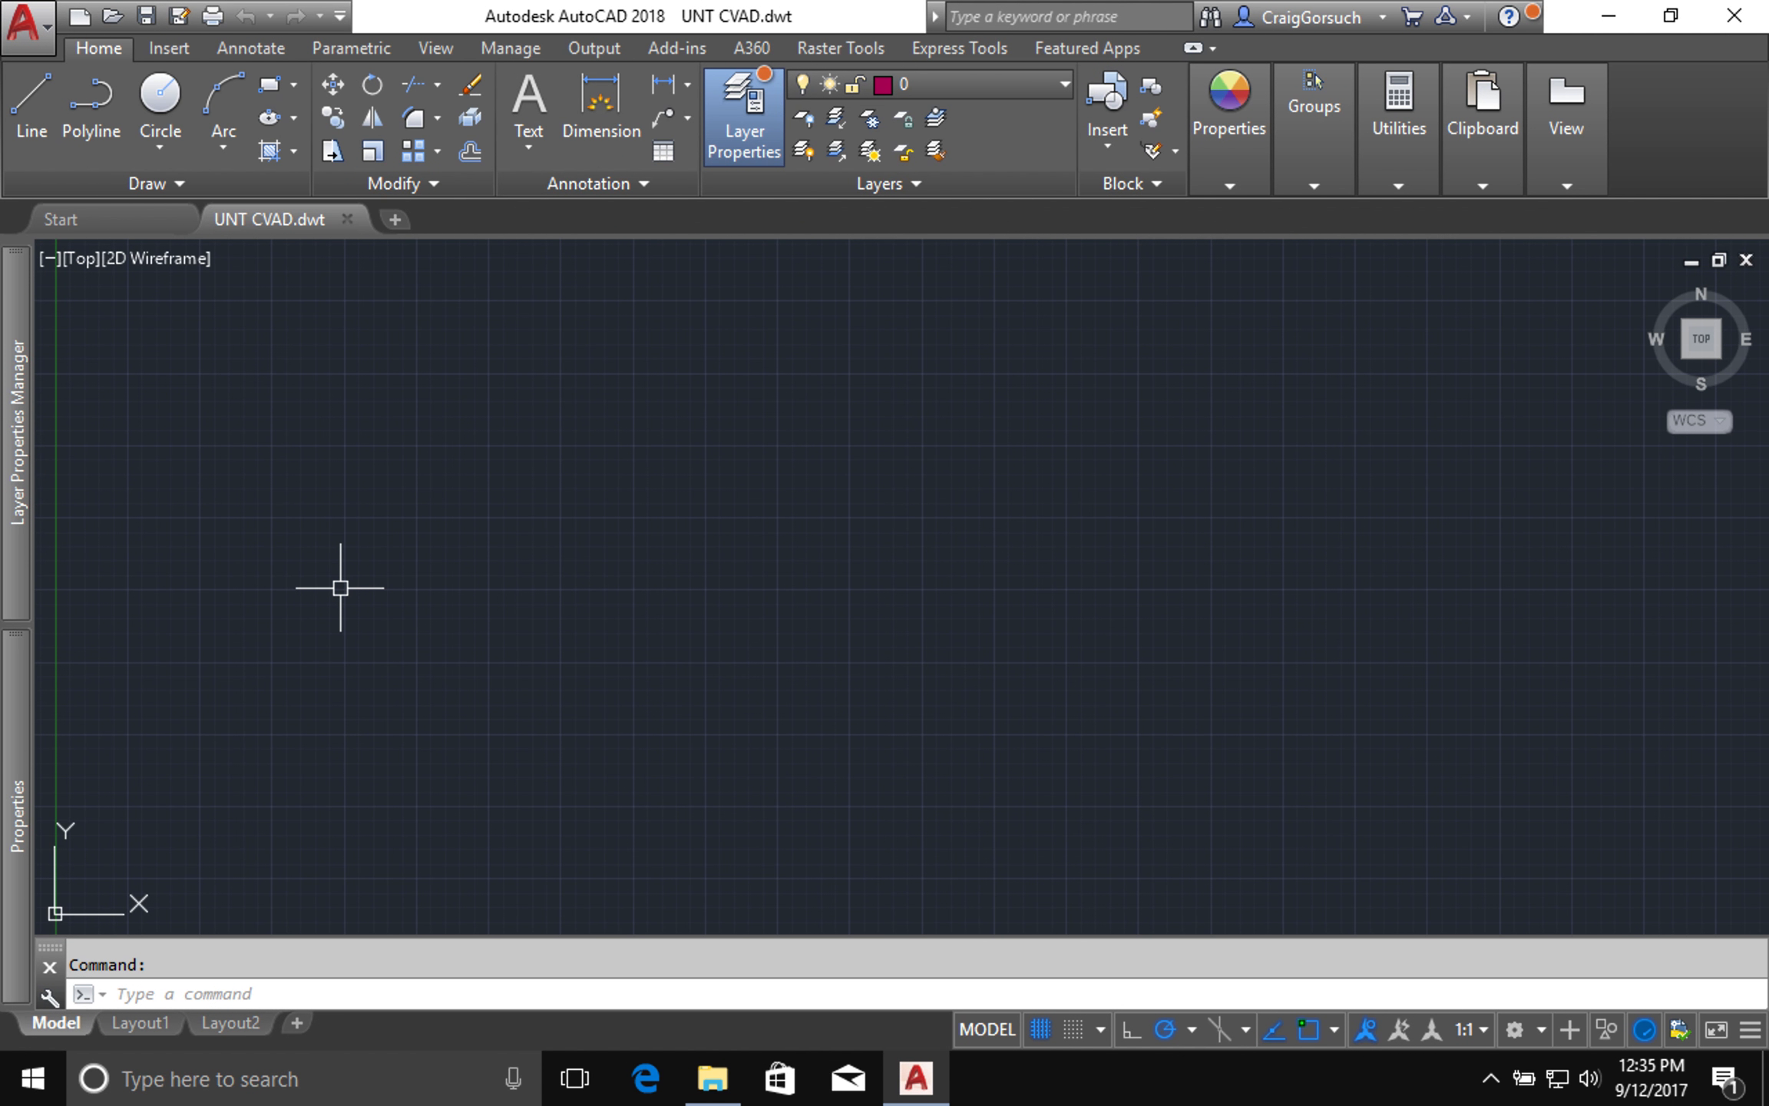
Step: Create a new layer named G-DETL-LW1 in the Layer Properties Manager
click(19, 548)
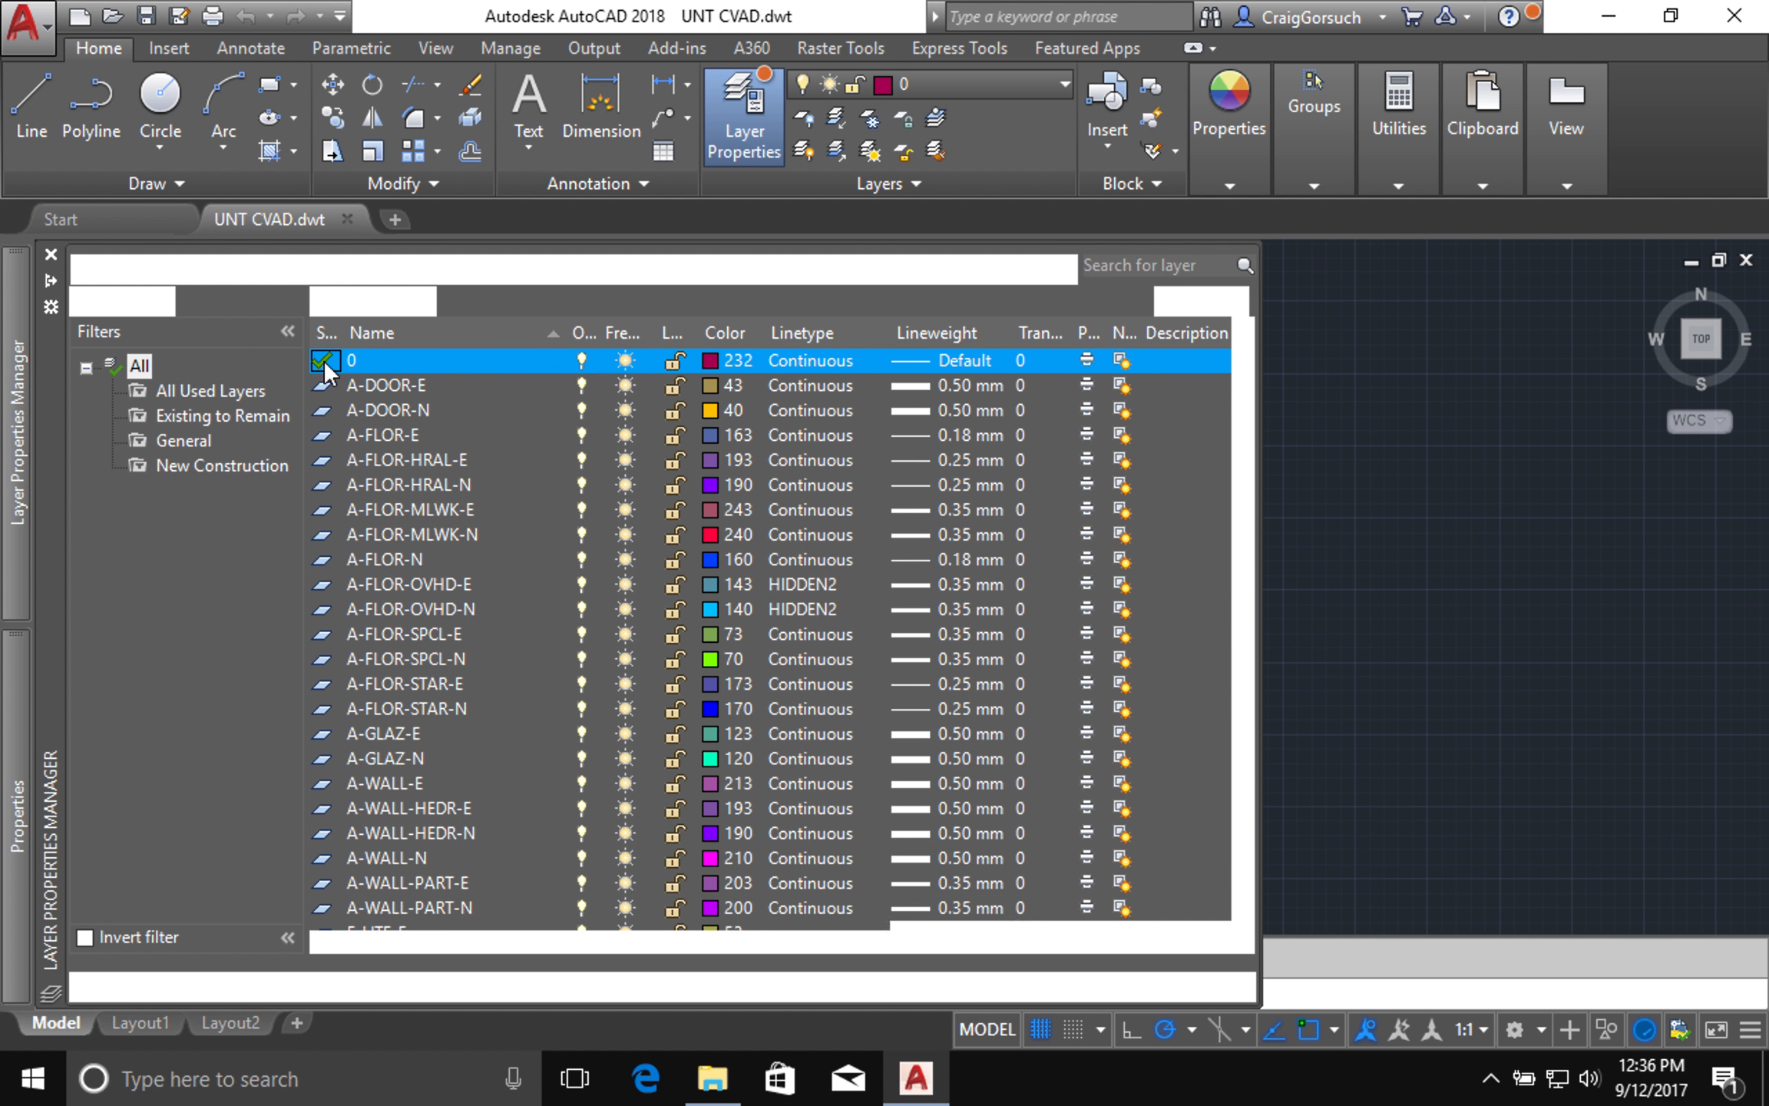
click(325, 303)
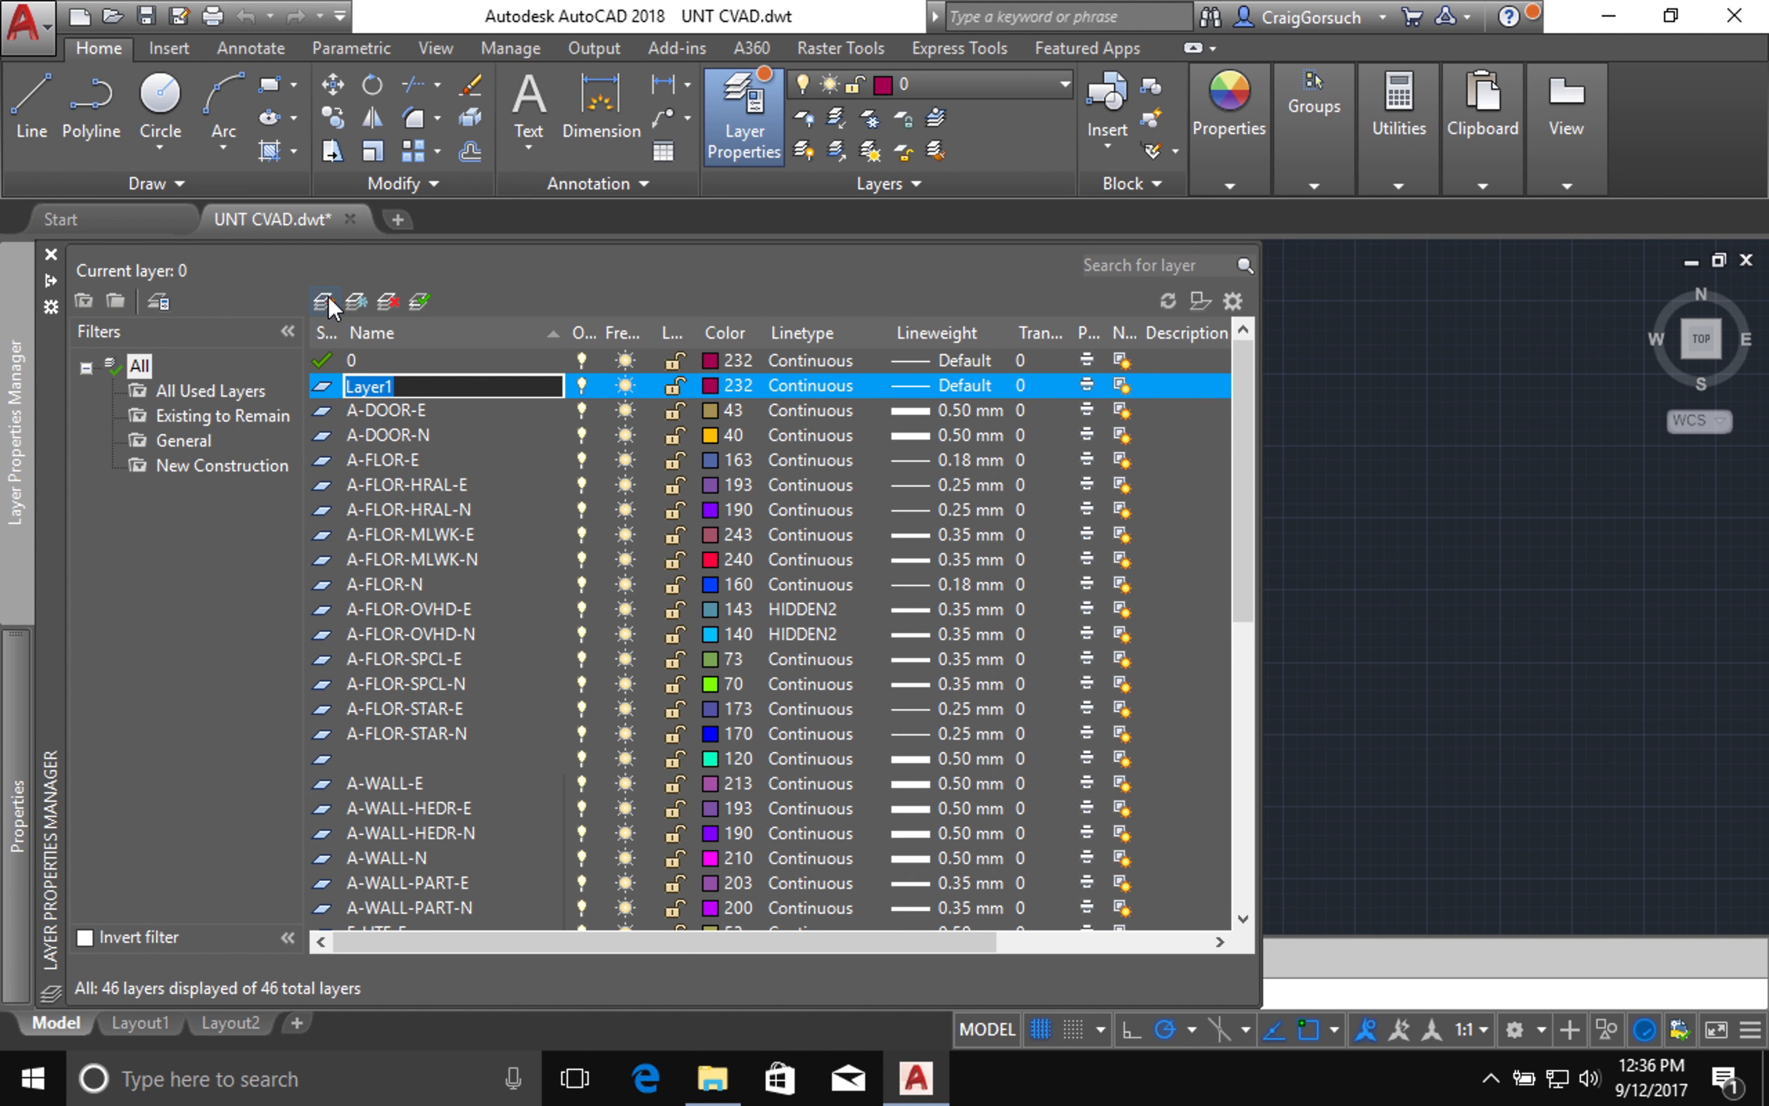
key(BackSpace)
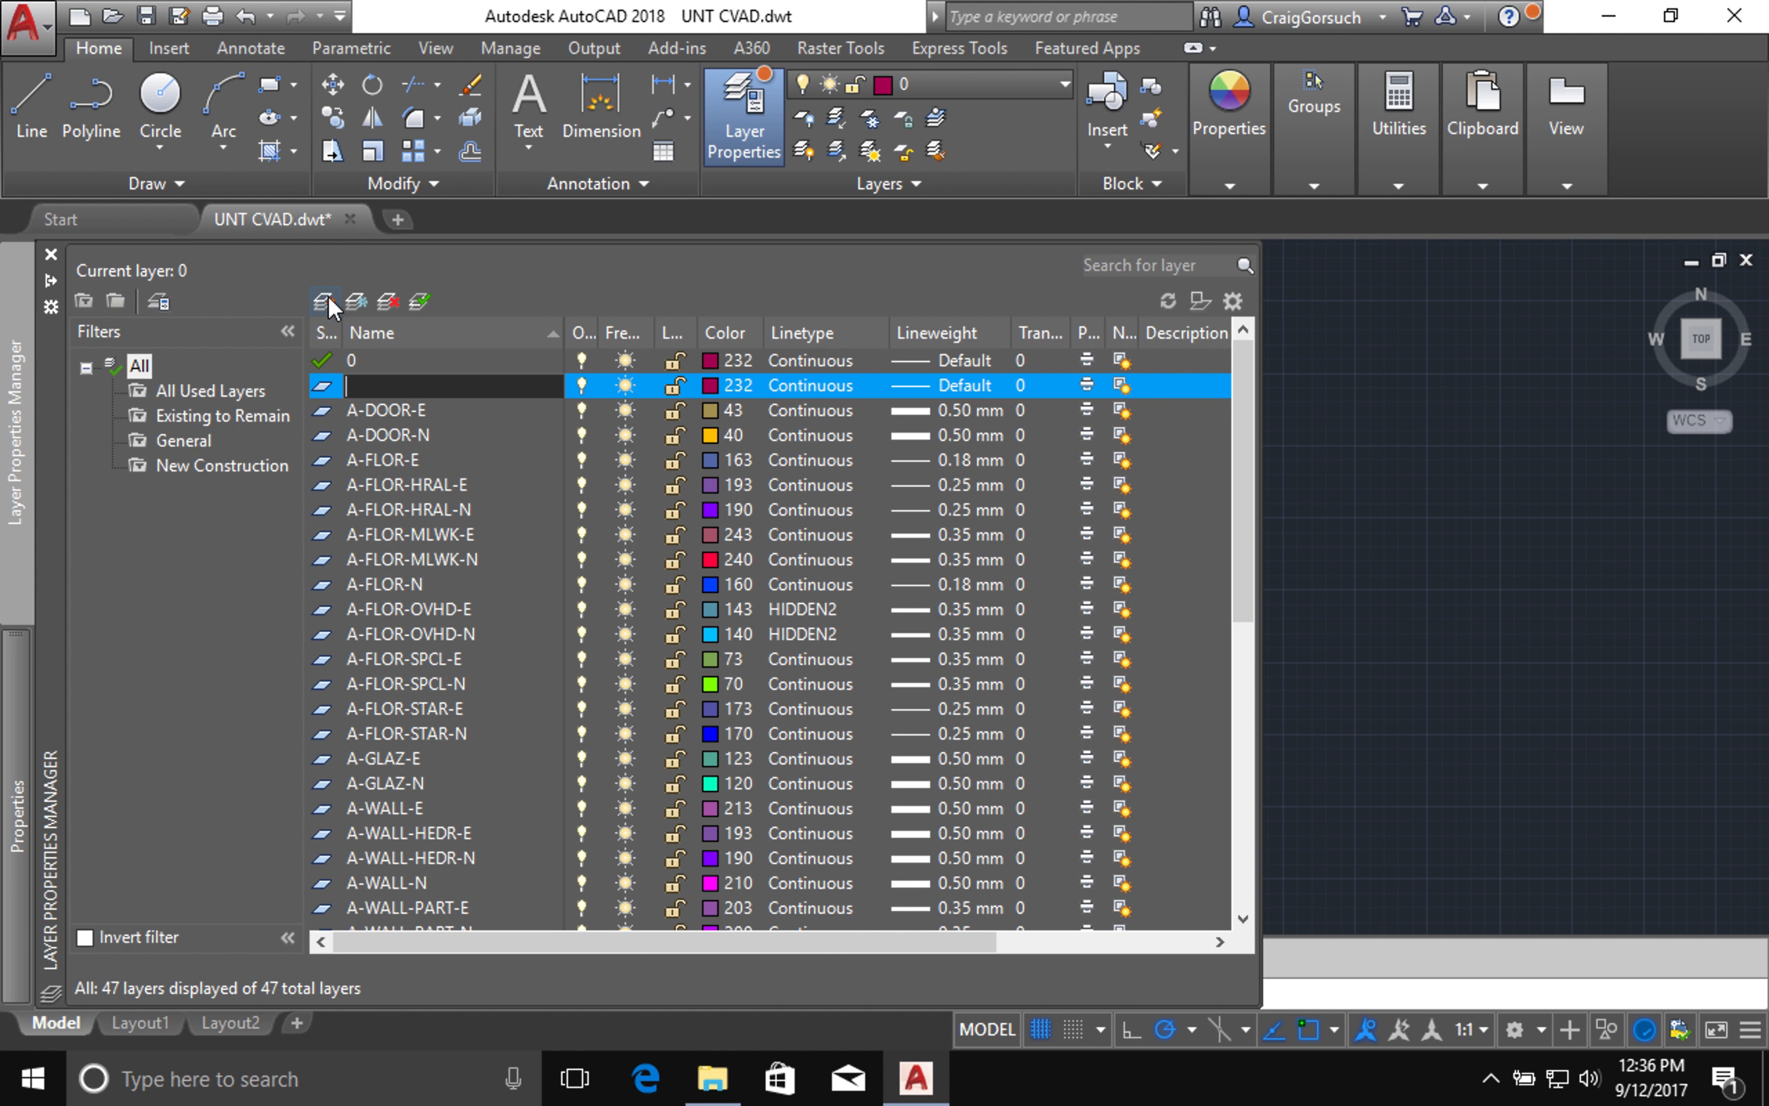
text(G-DETL-LW1)
Step: Create two more layers named G-DETL-LW2 and G-DETL-LW3
click(329, 298)
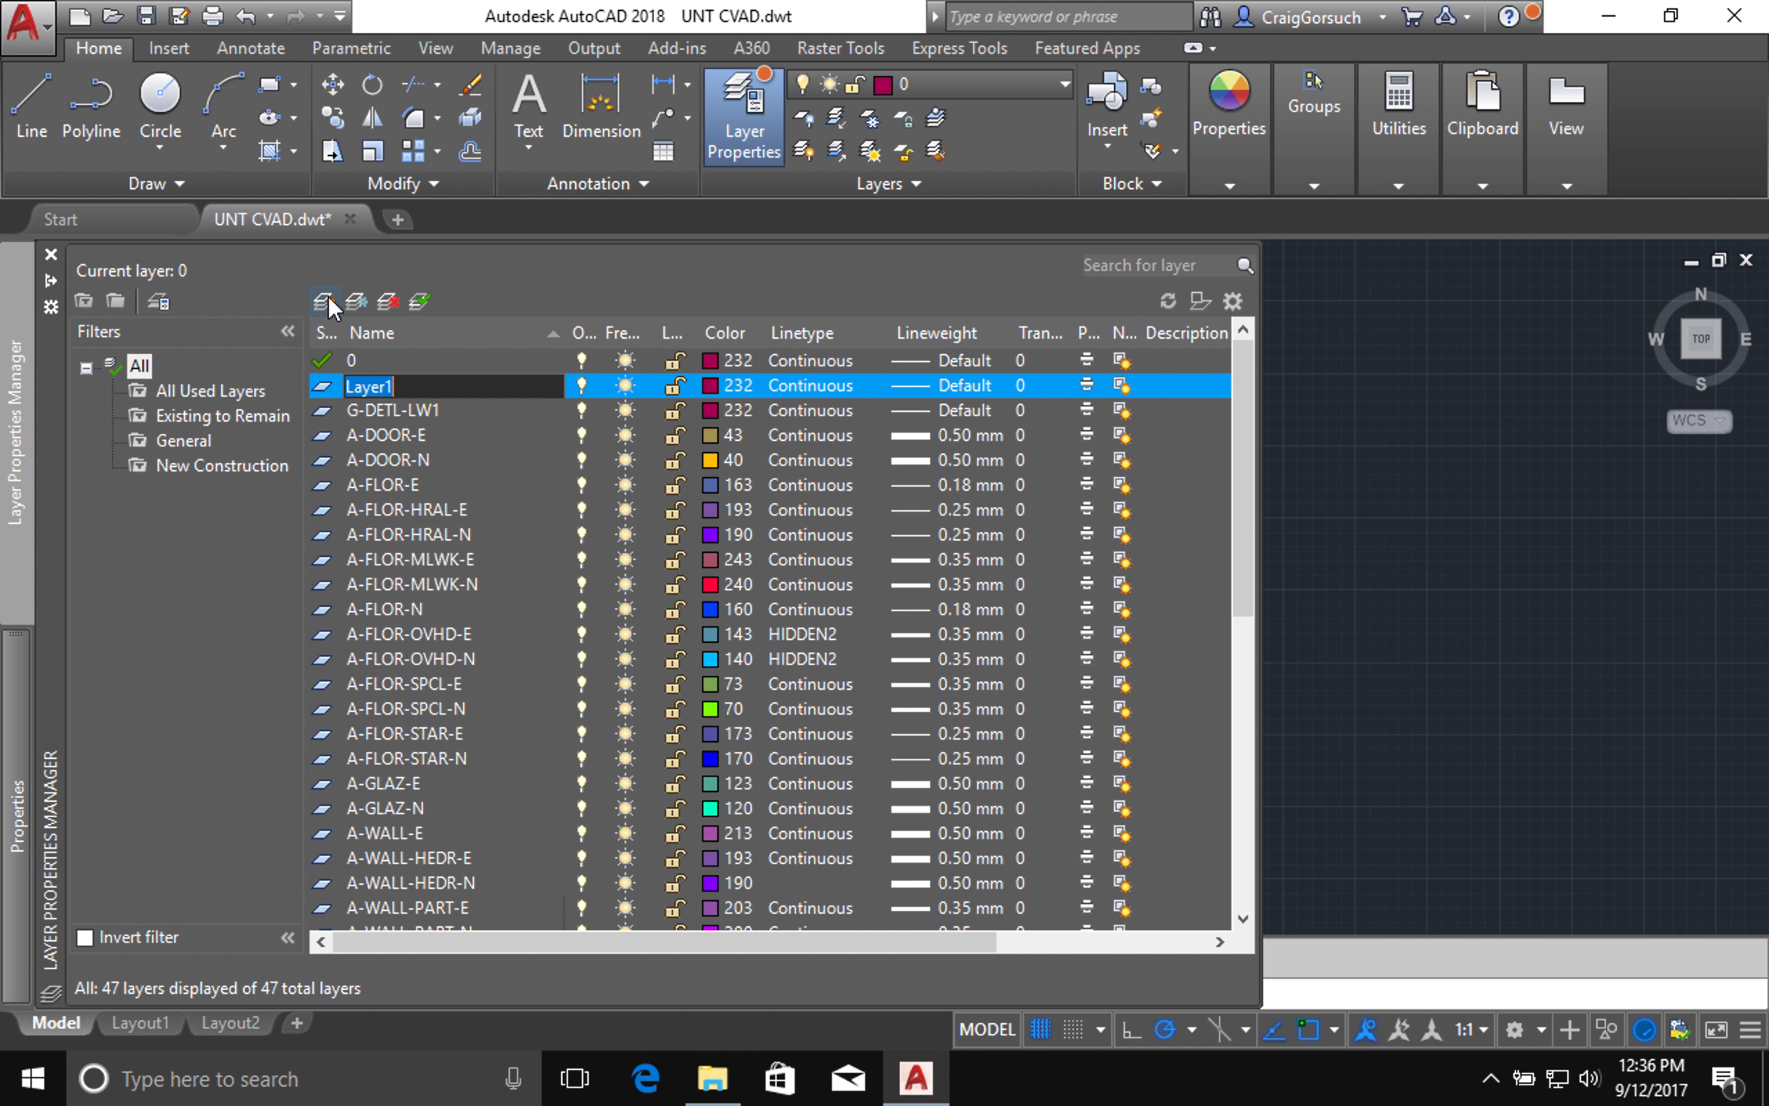
text(G-DETL-LW1)
key(BackSpace)
text(2)
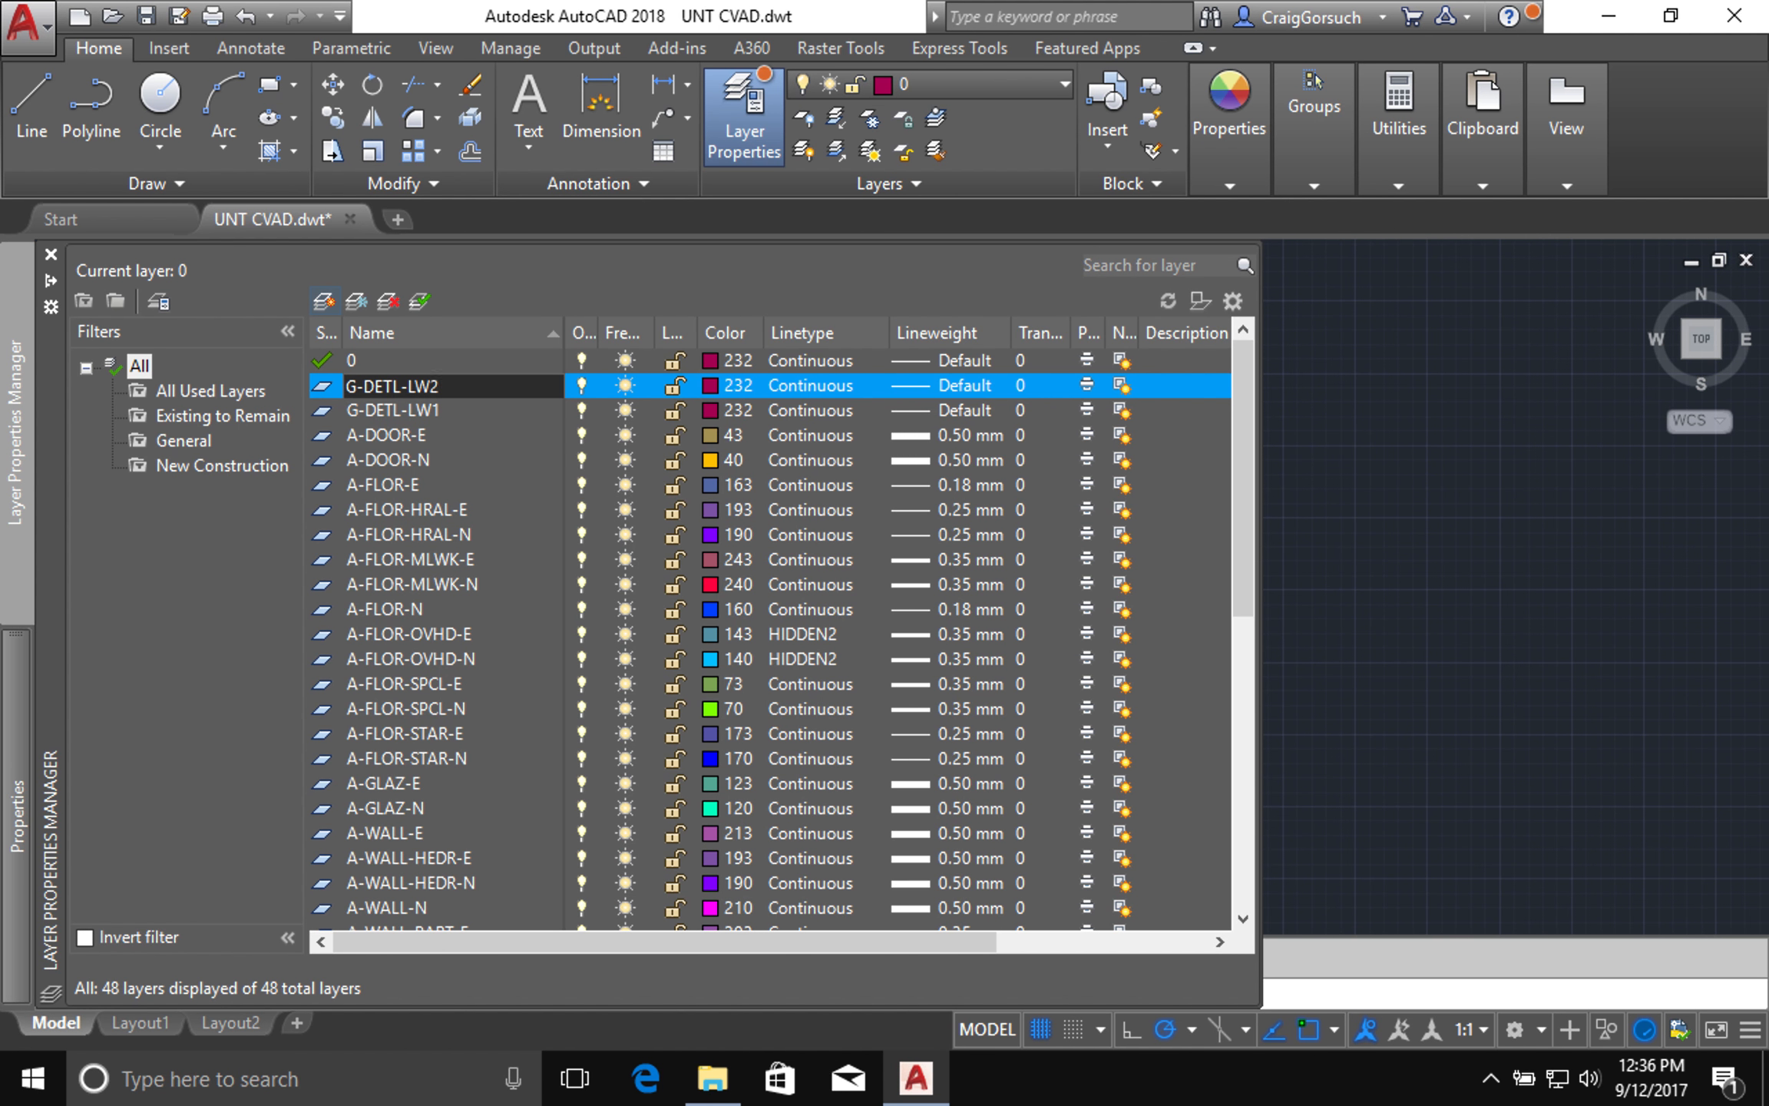
click(328, 298)
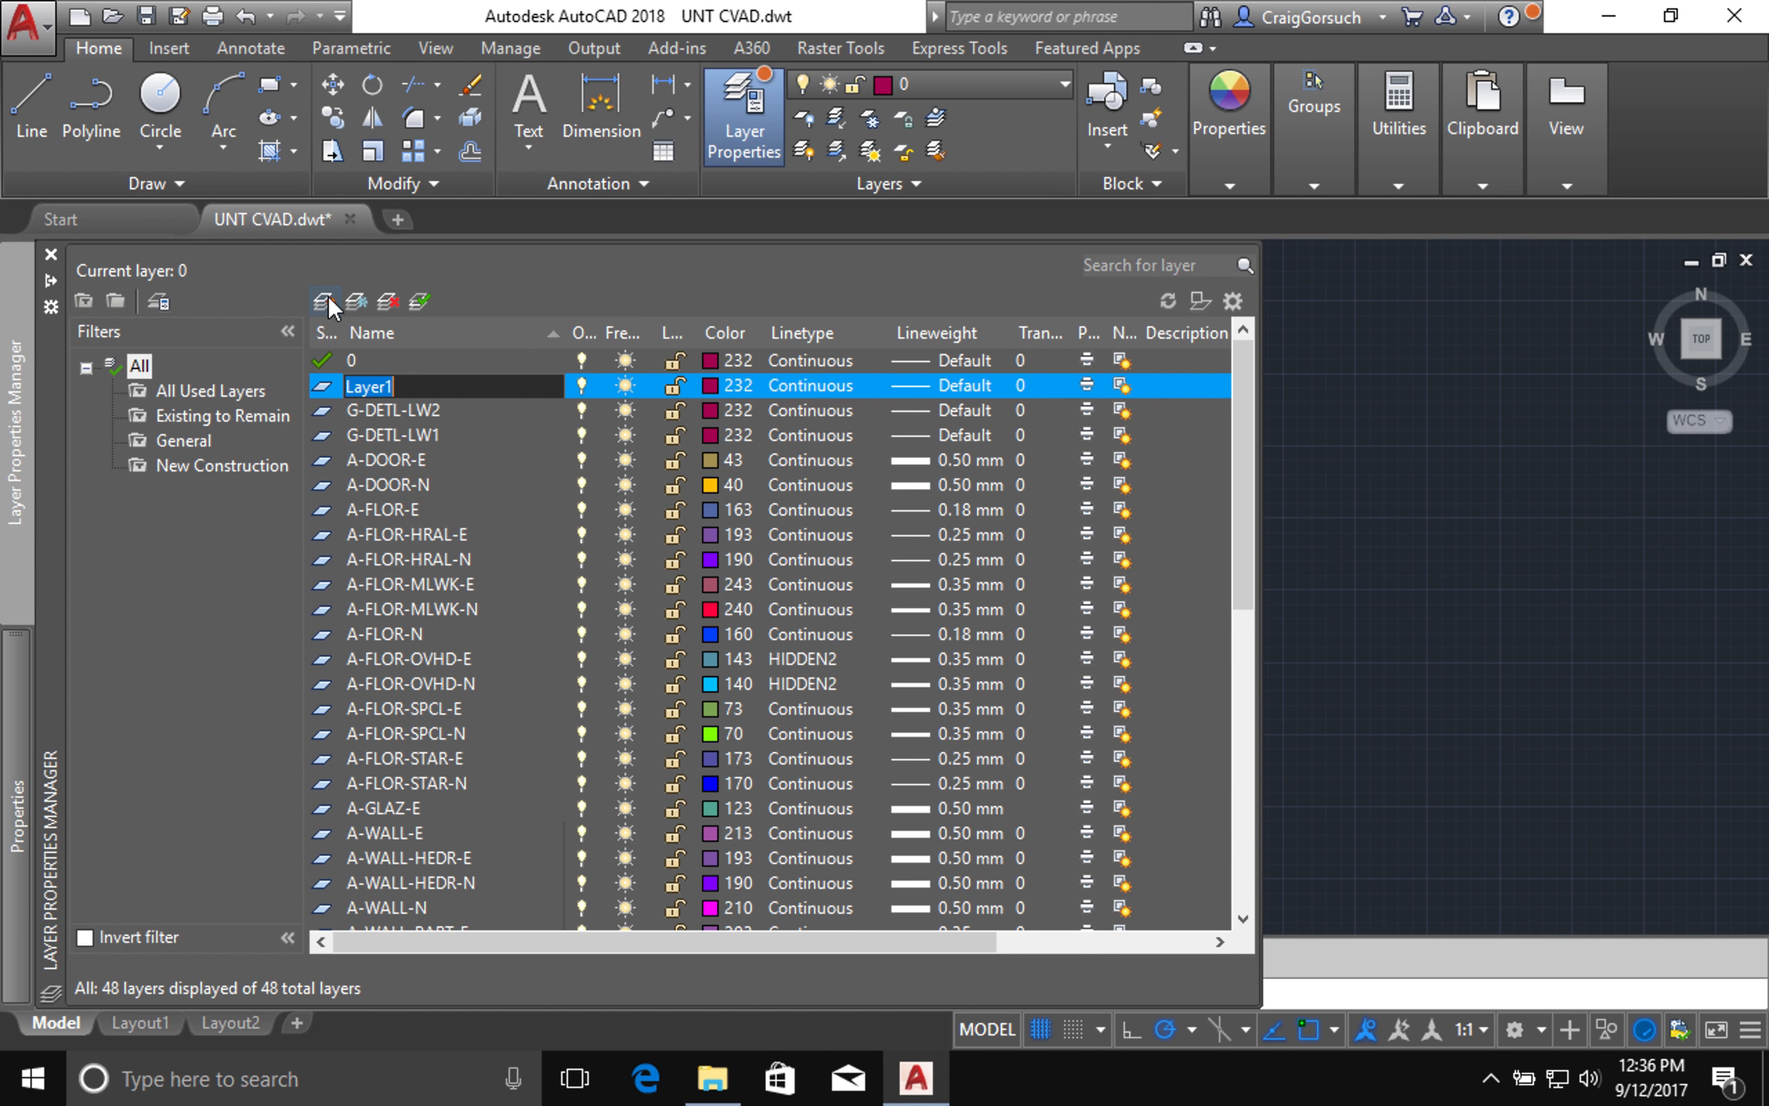
text(G-DETL-LW3)
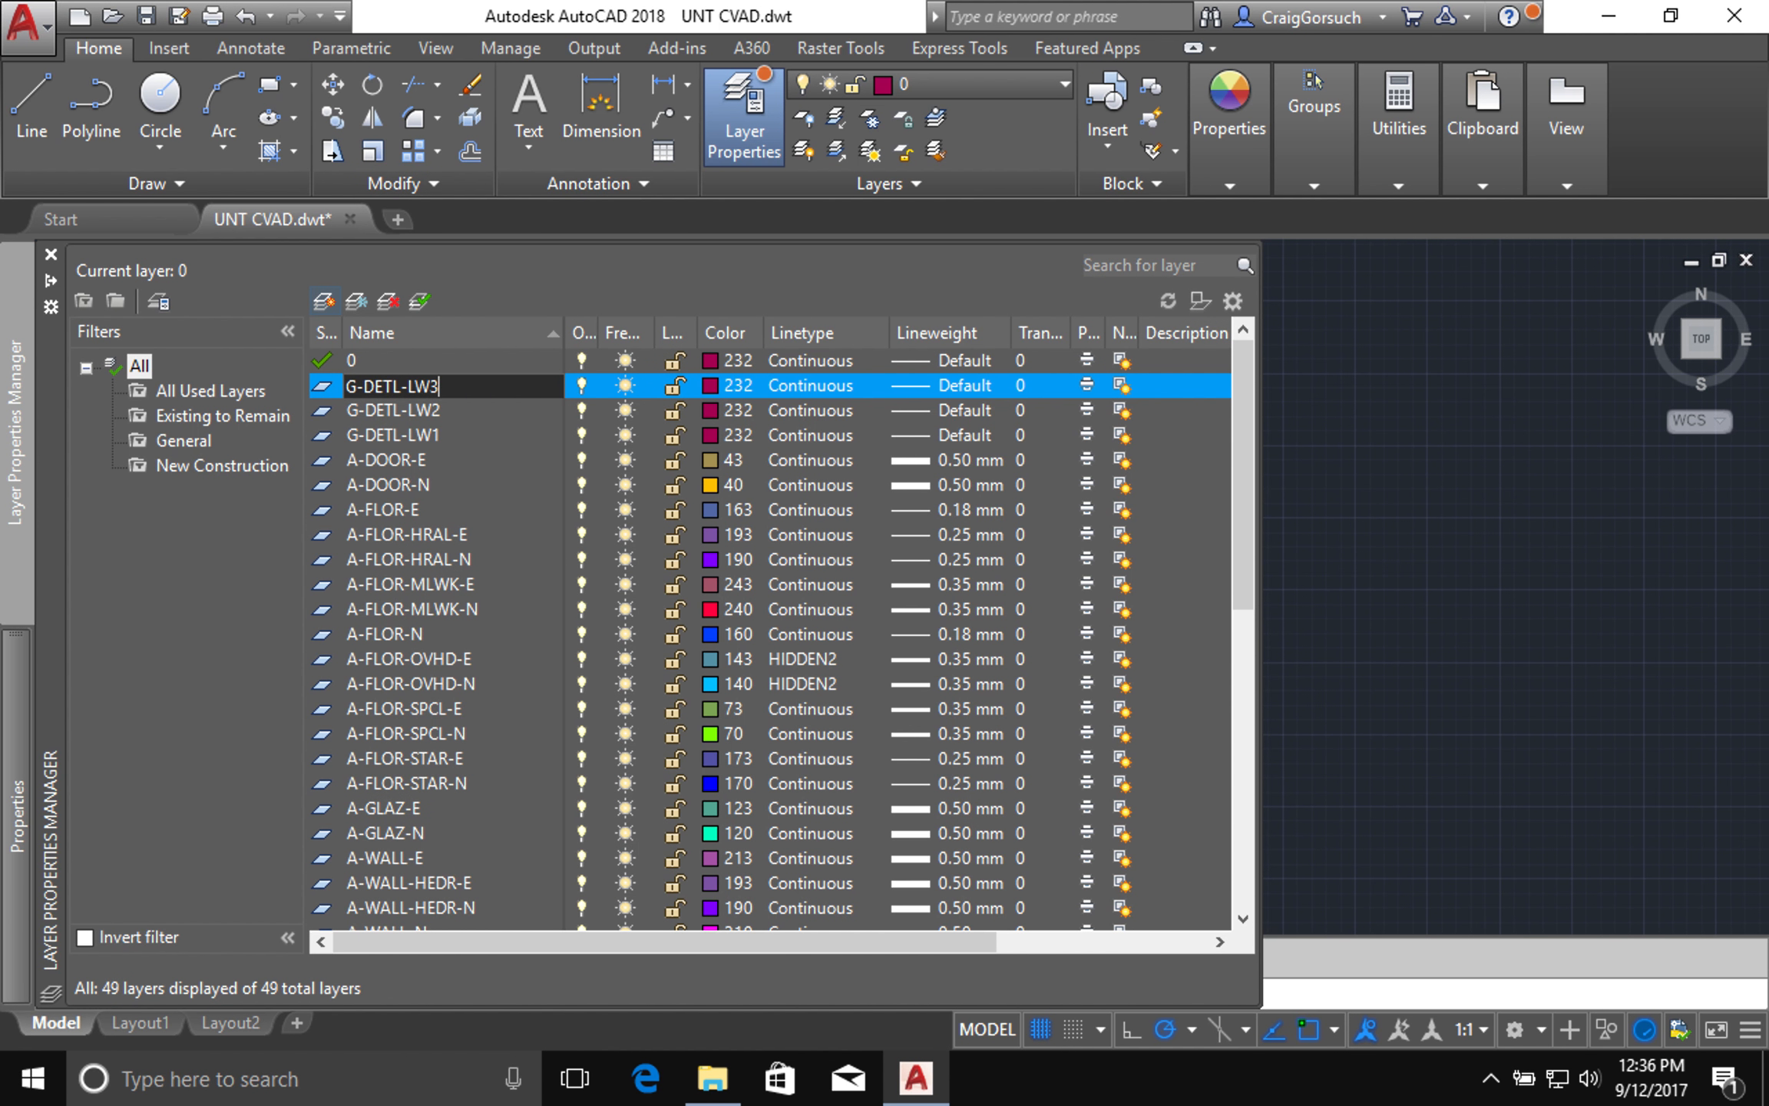
Step: Create the layers G-DETL-PATT and G-DETL-SHAD
click(324, 301)
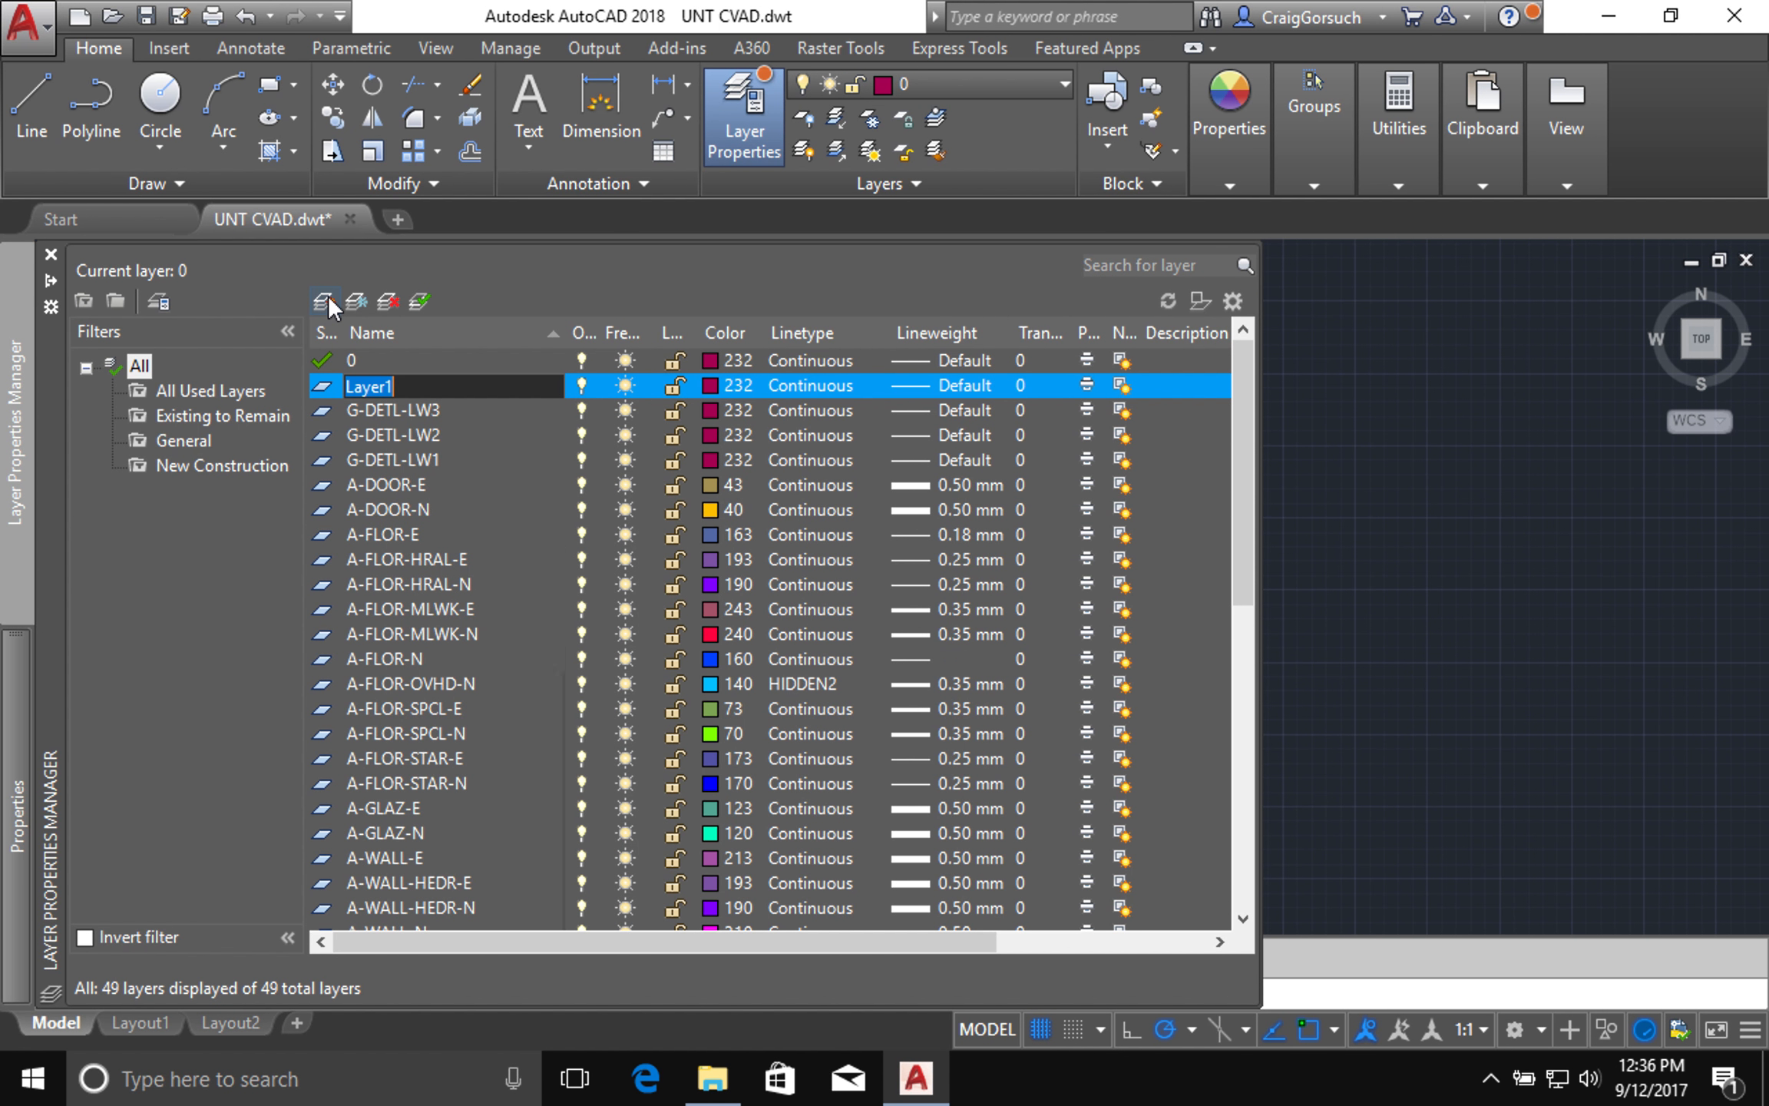
text(G-DETL-PATT)
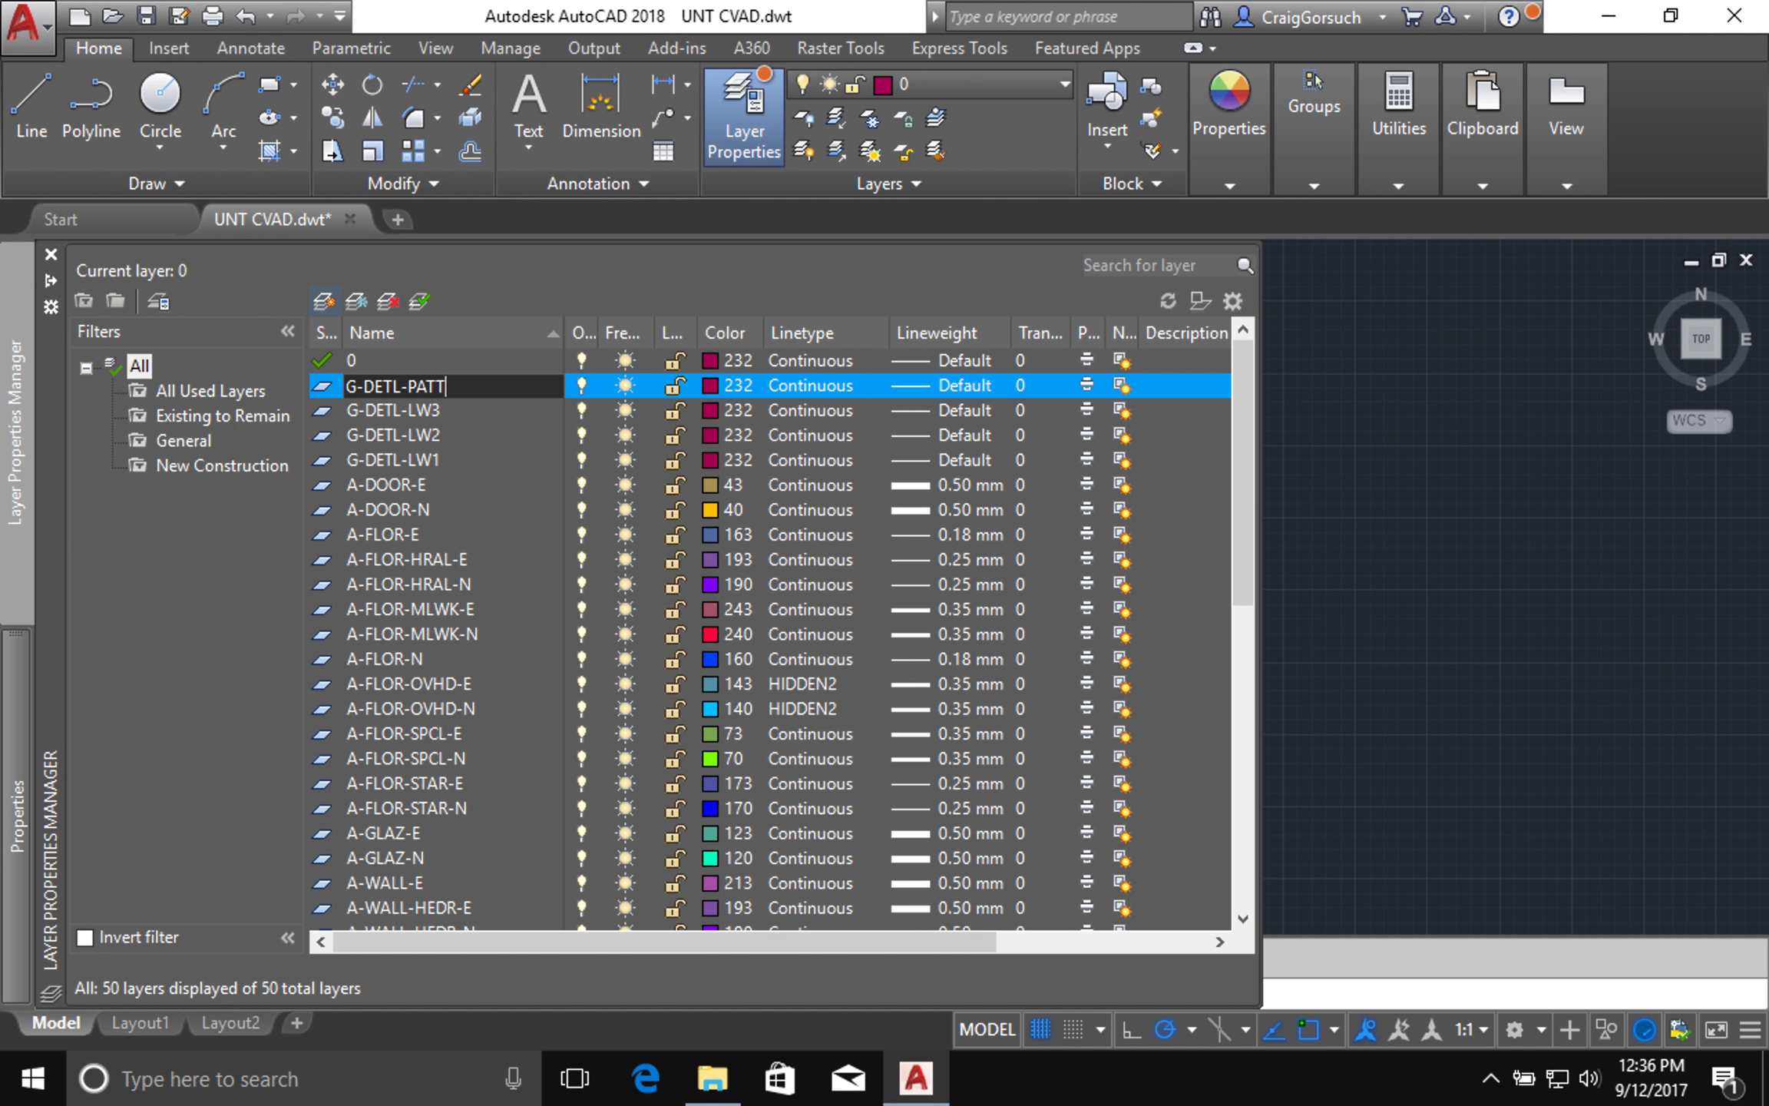
click(328, 300)
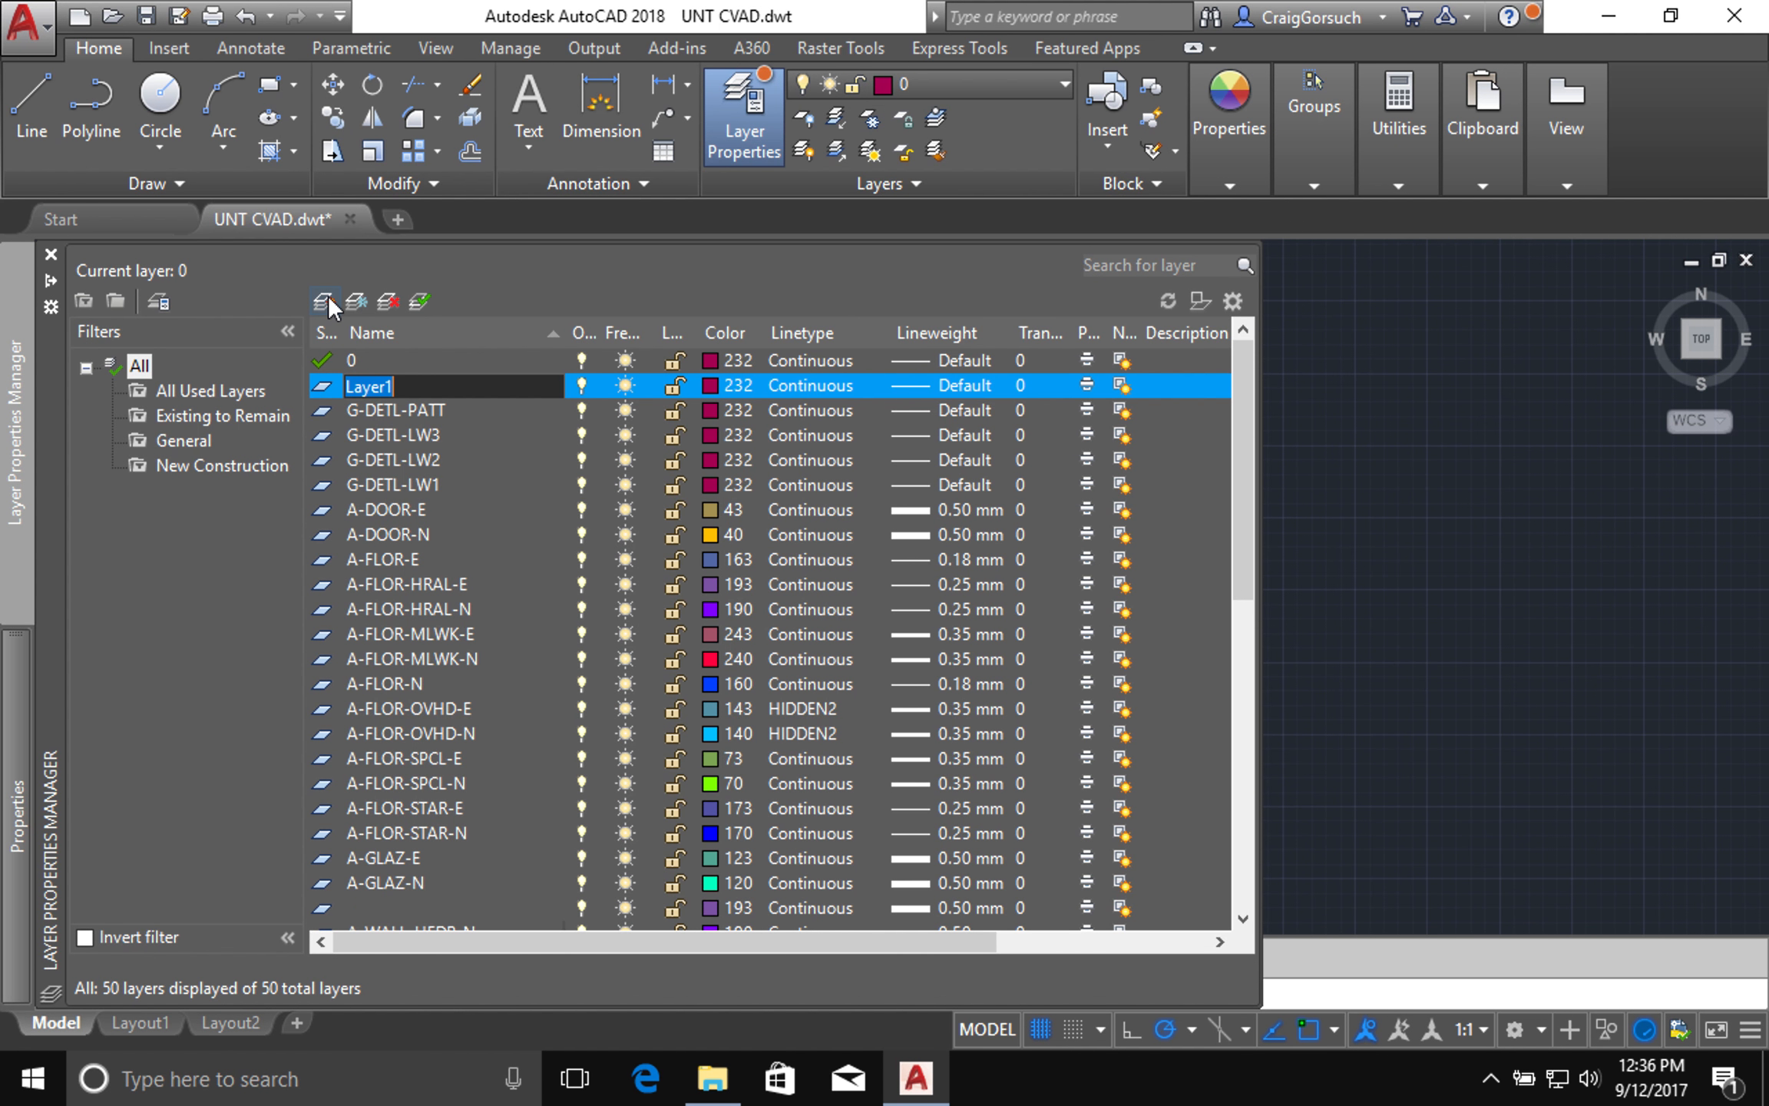
text(G-DETL-SHAD)
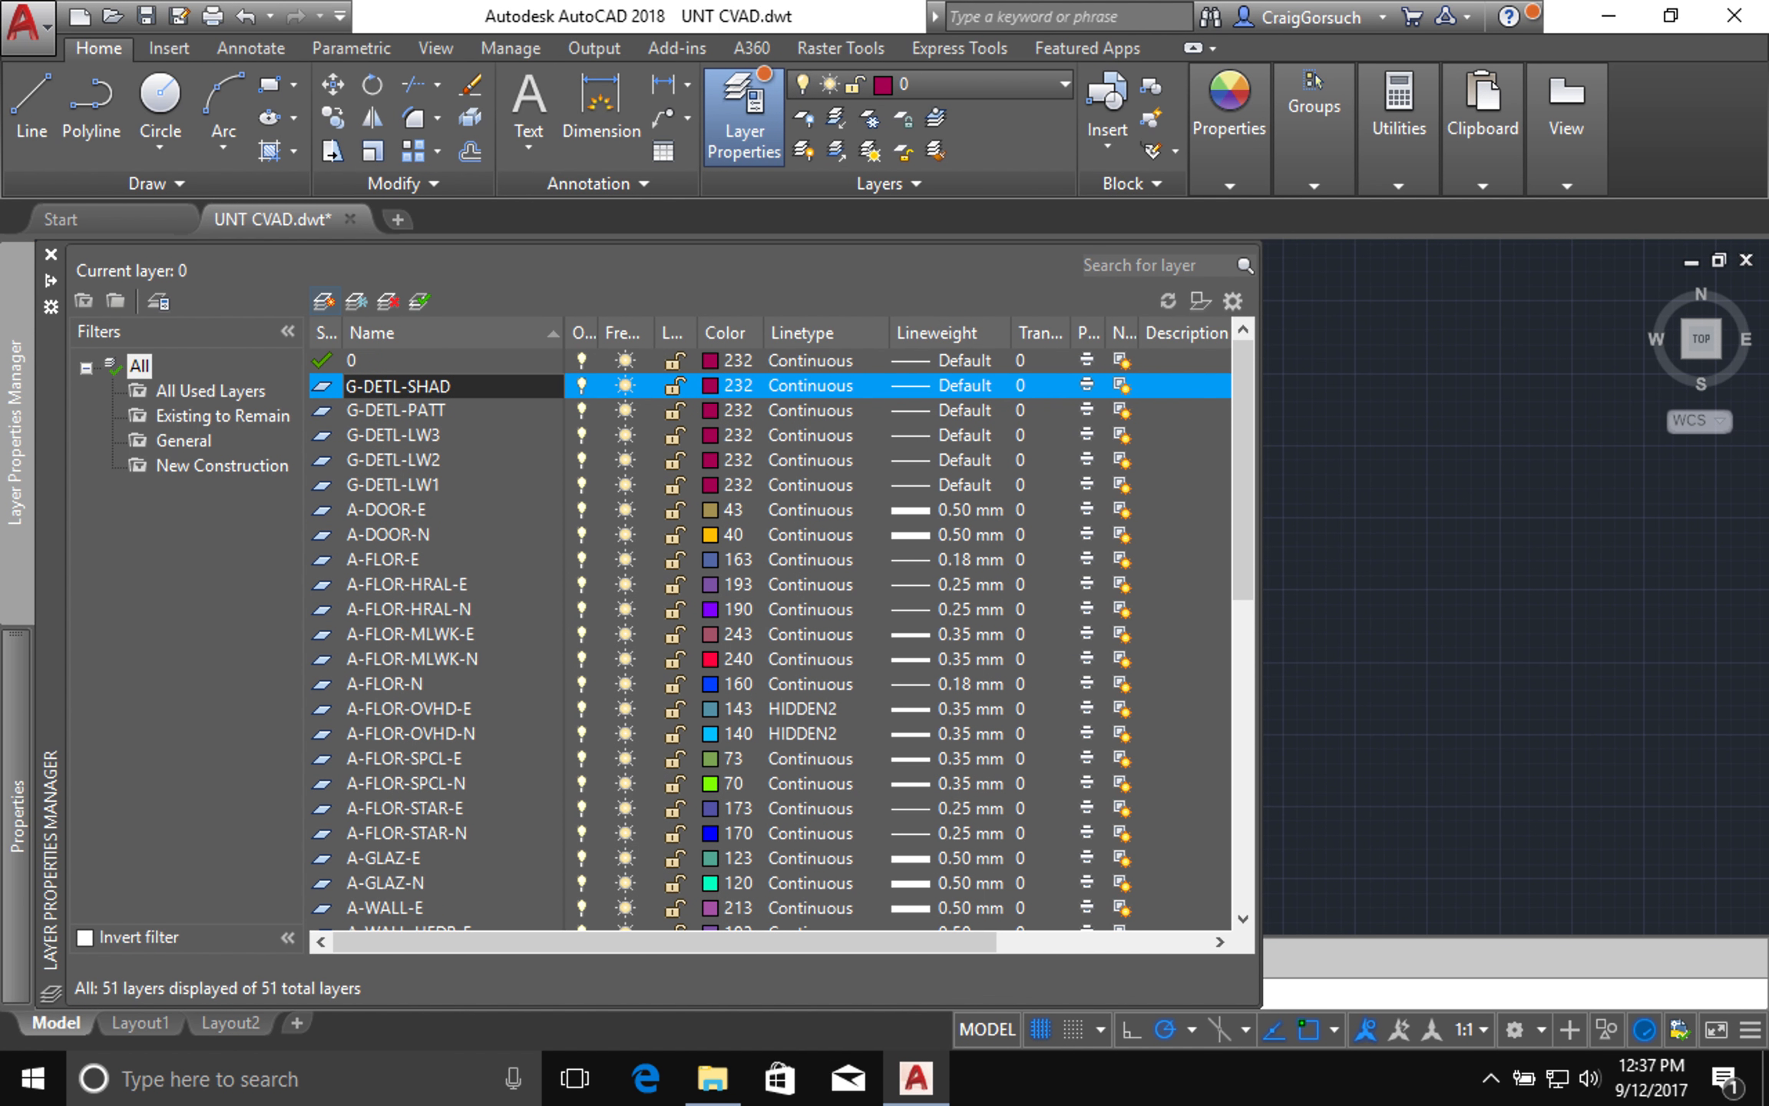
key(Return)
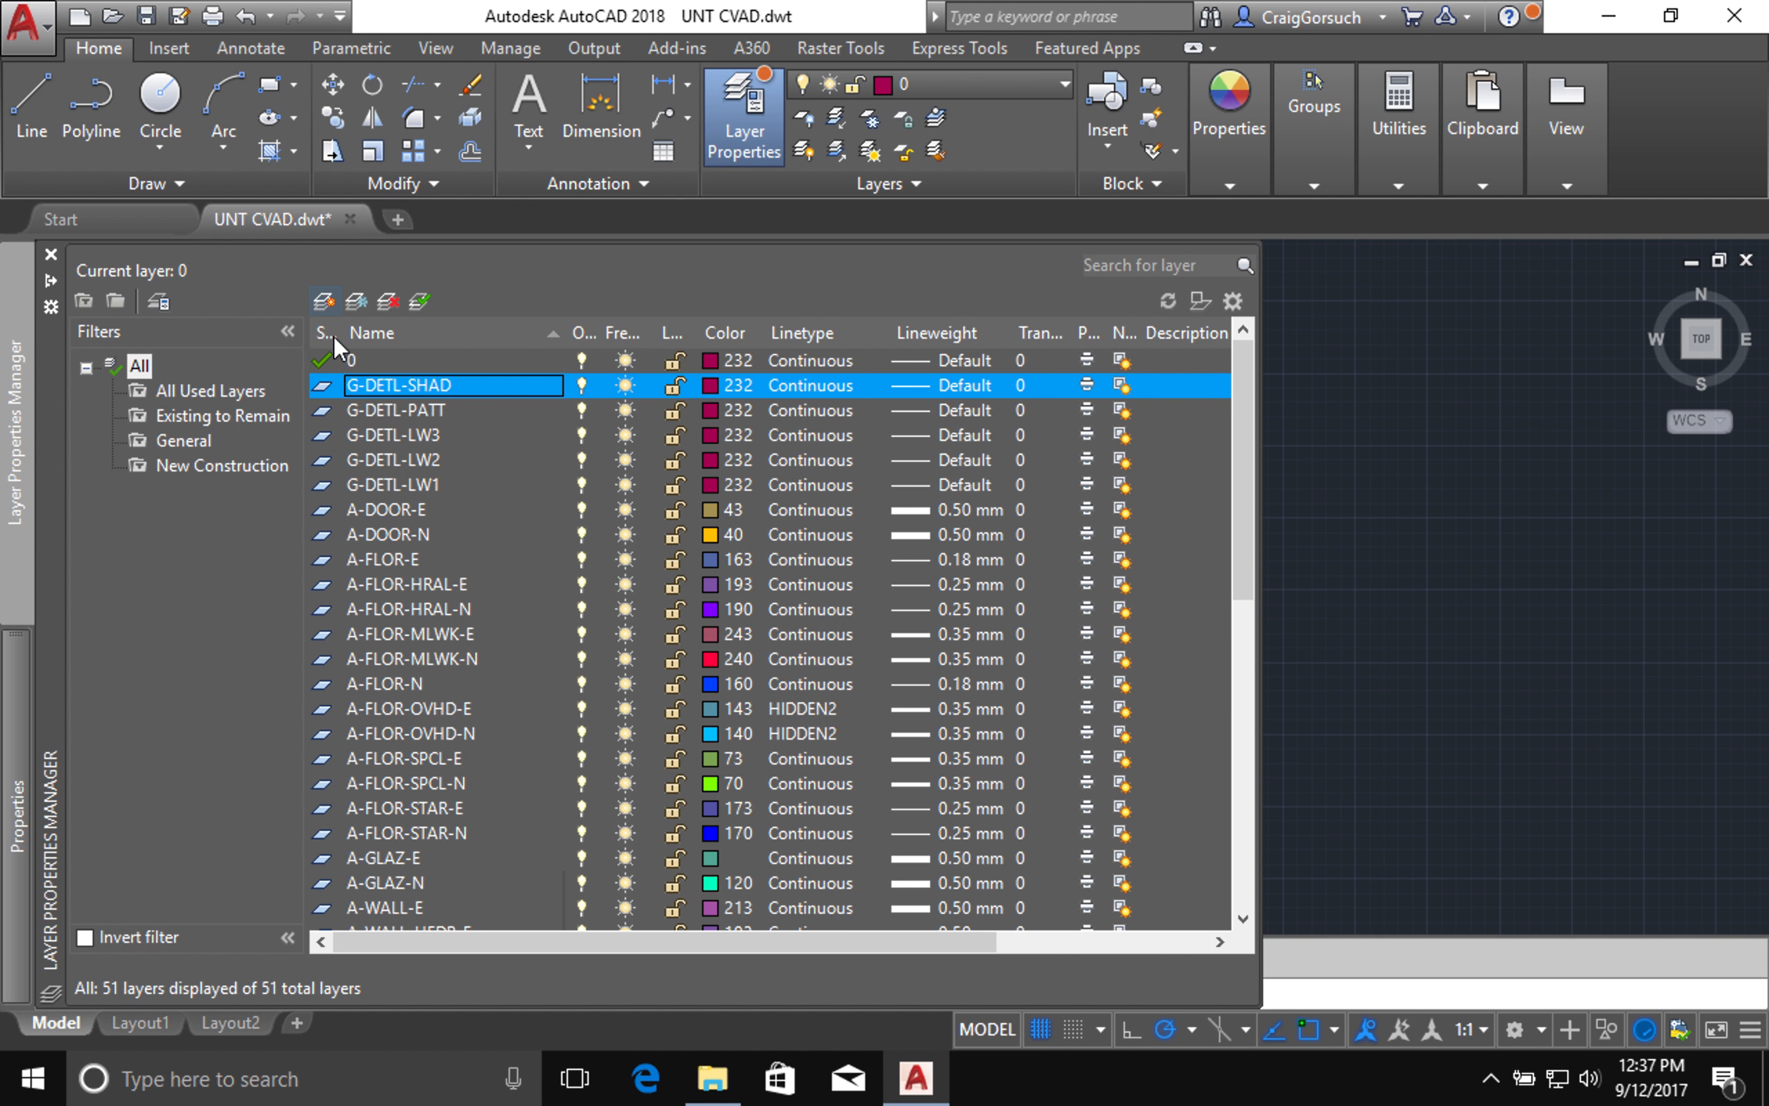
Step: List the General filter's layers and create a new layer property filter named Detail
click(185, 437)
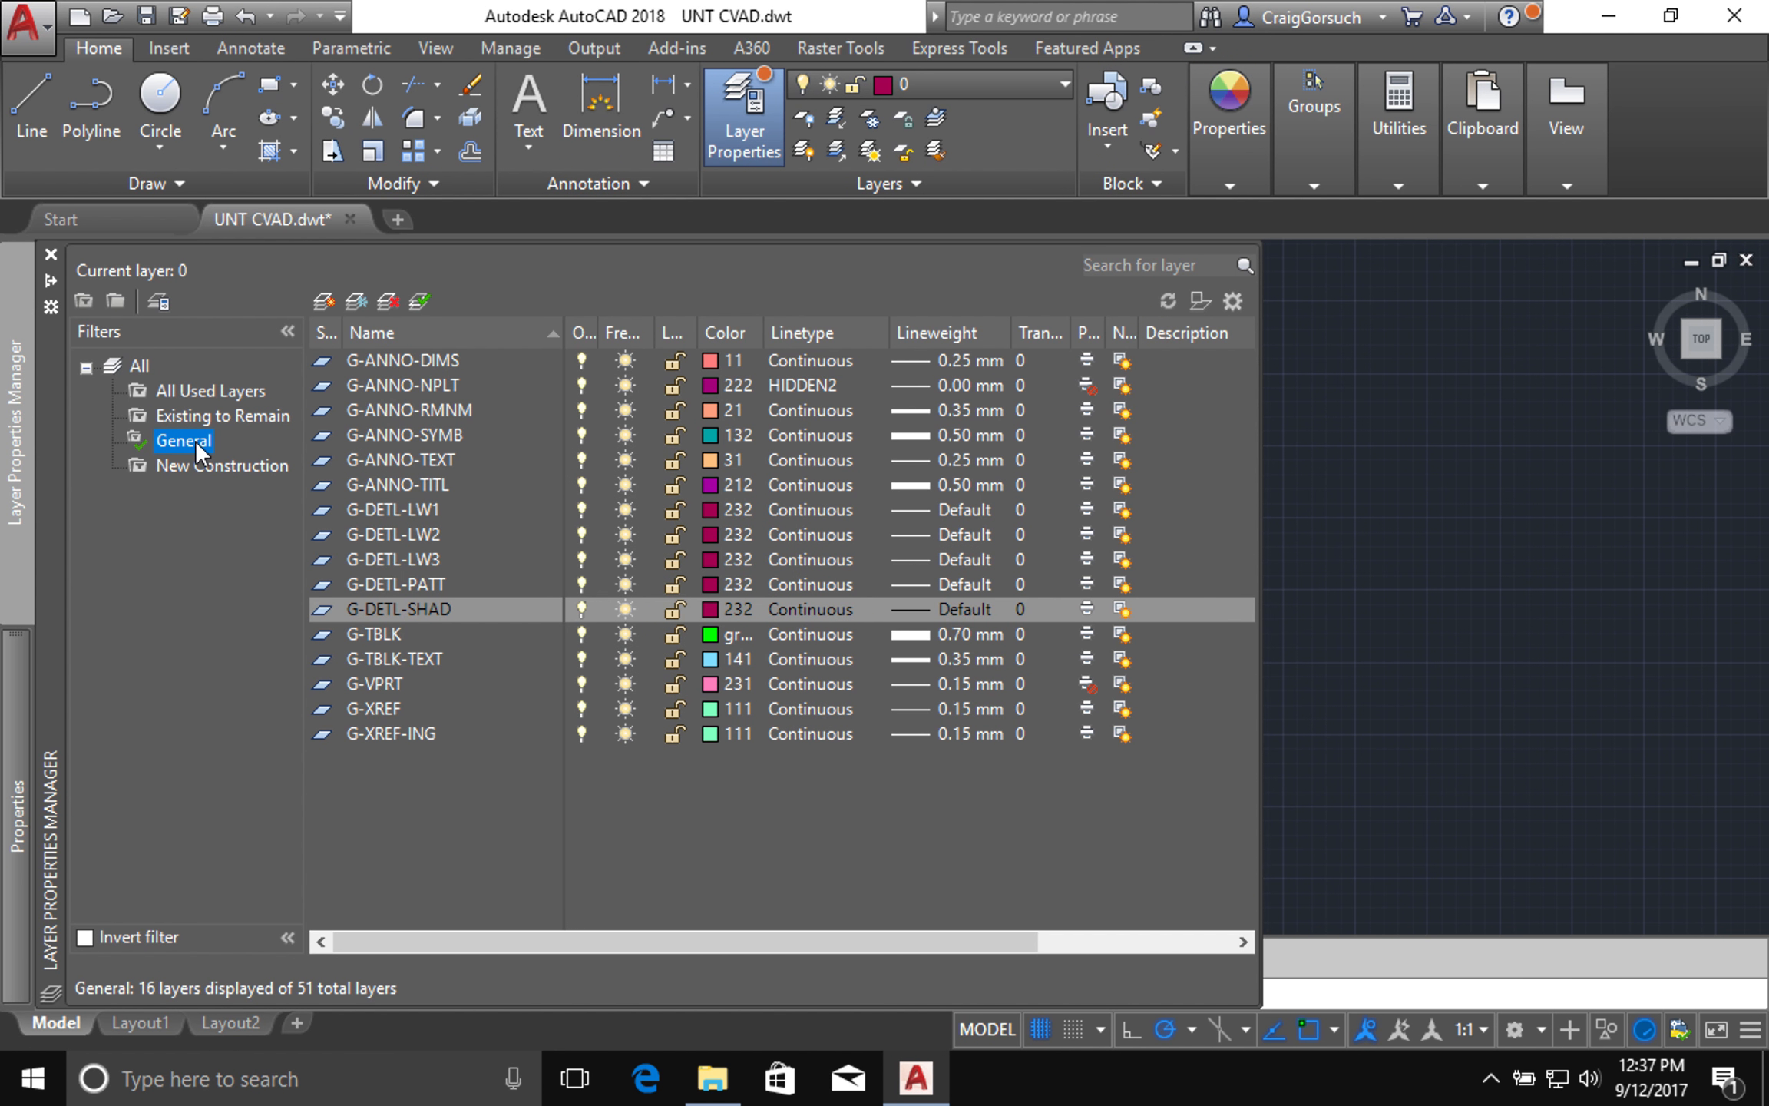
click(81, 299)
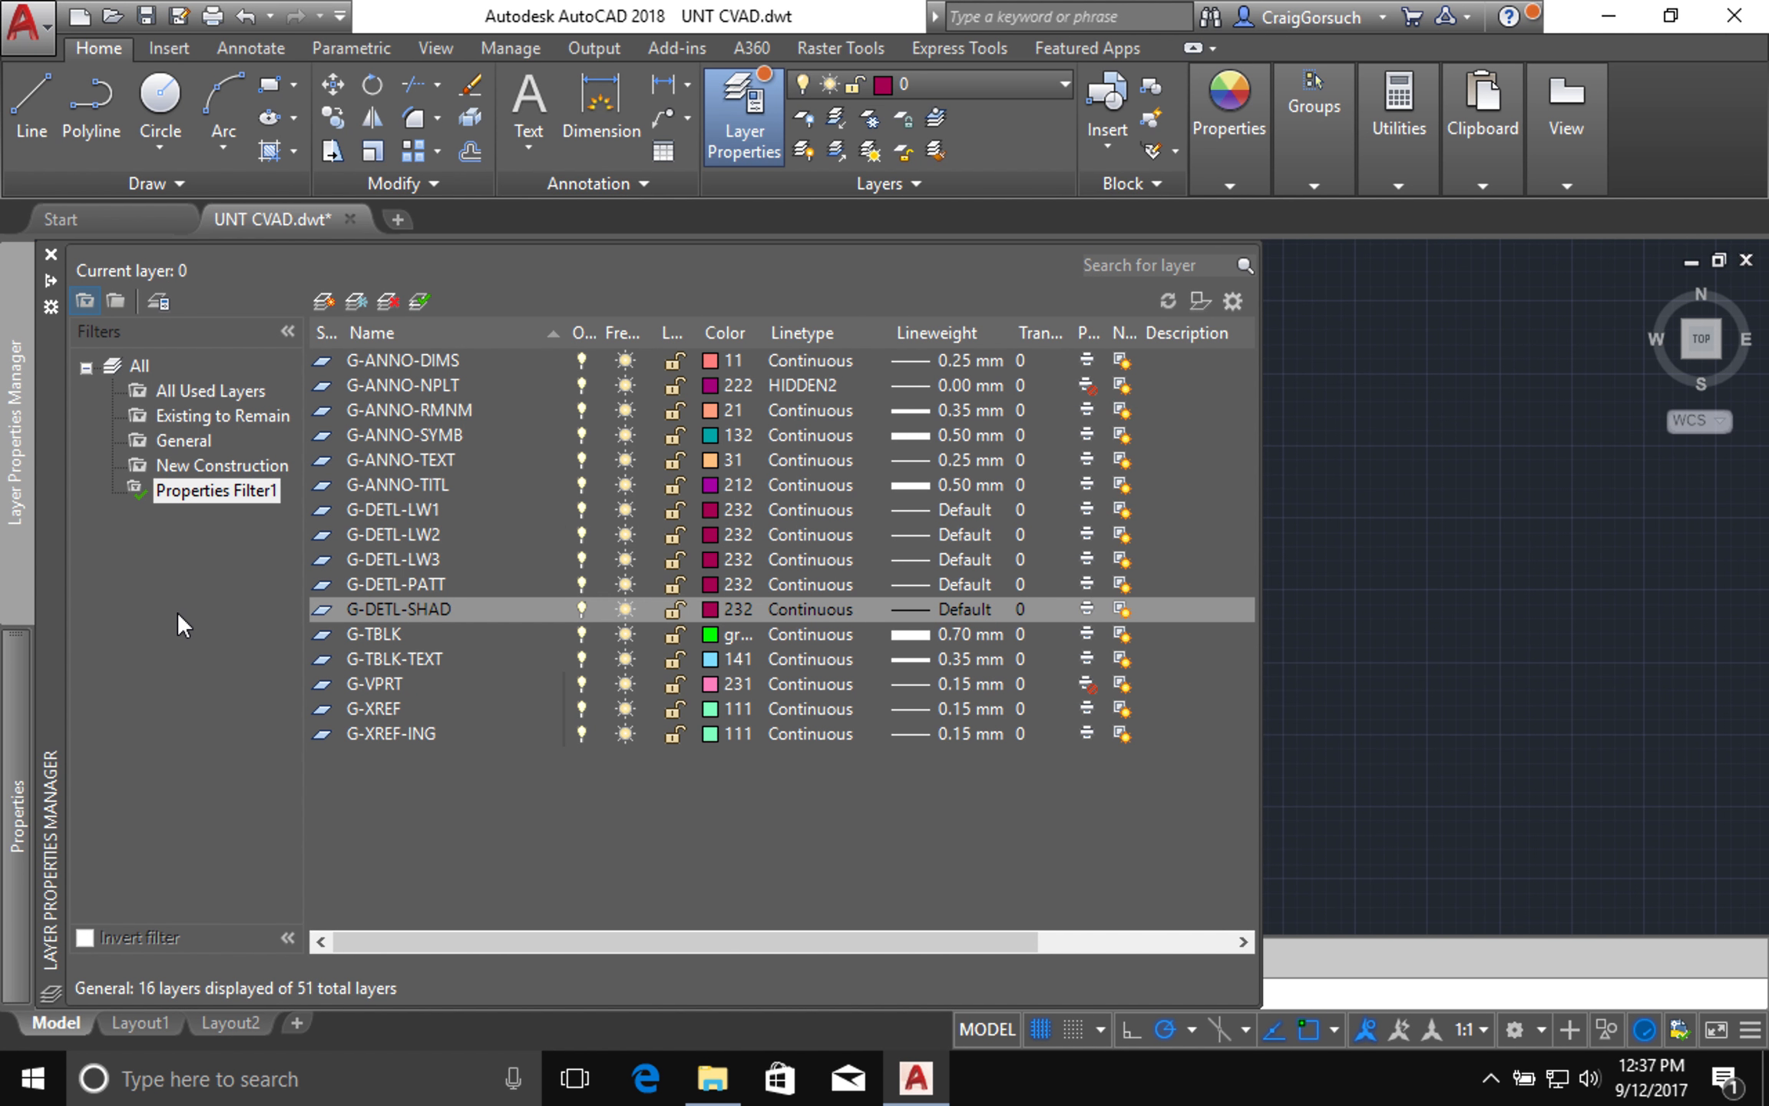
text(dETAIL)
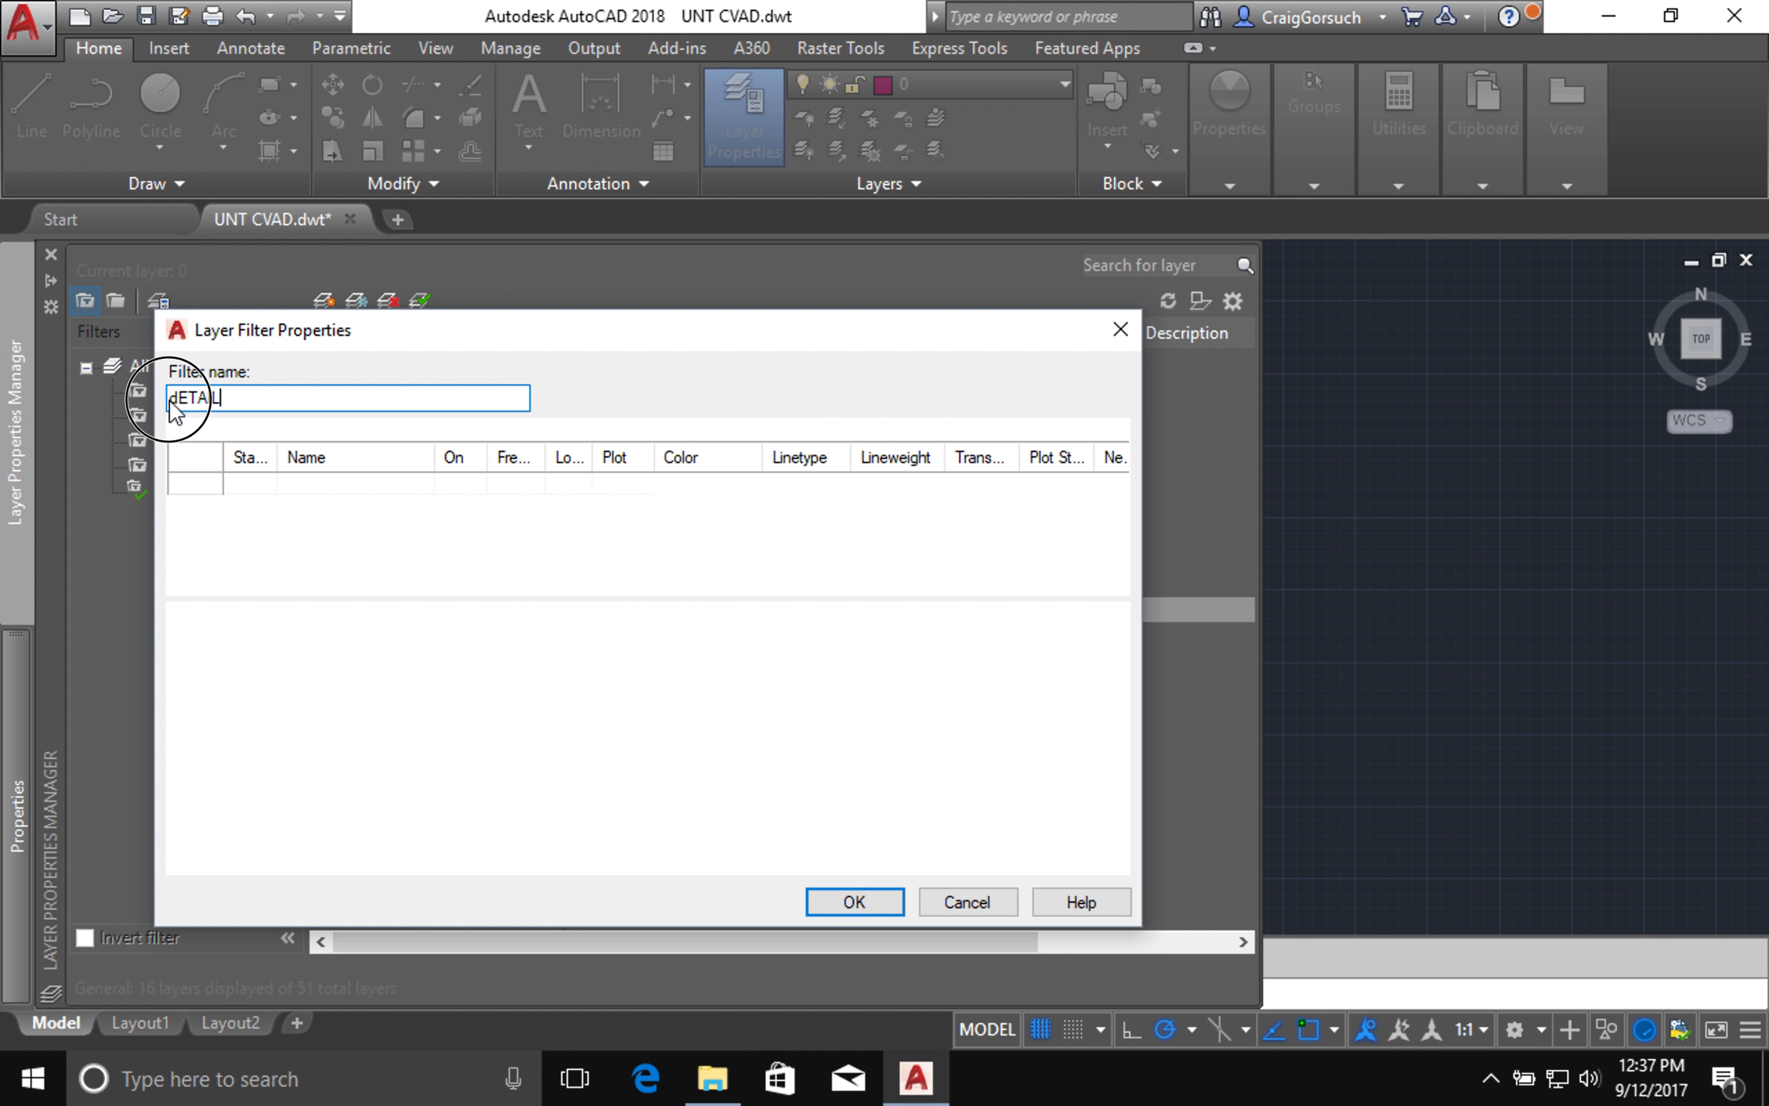
drag(170, 397, 246, 399)
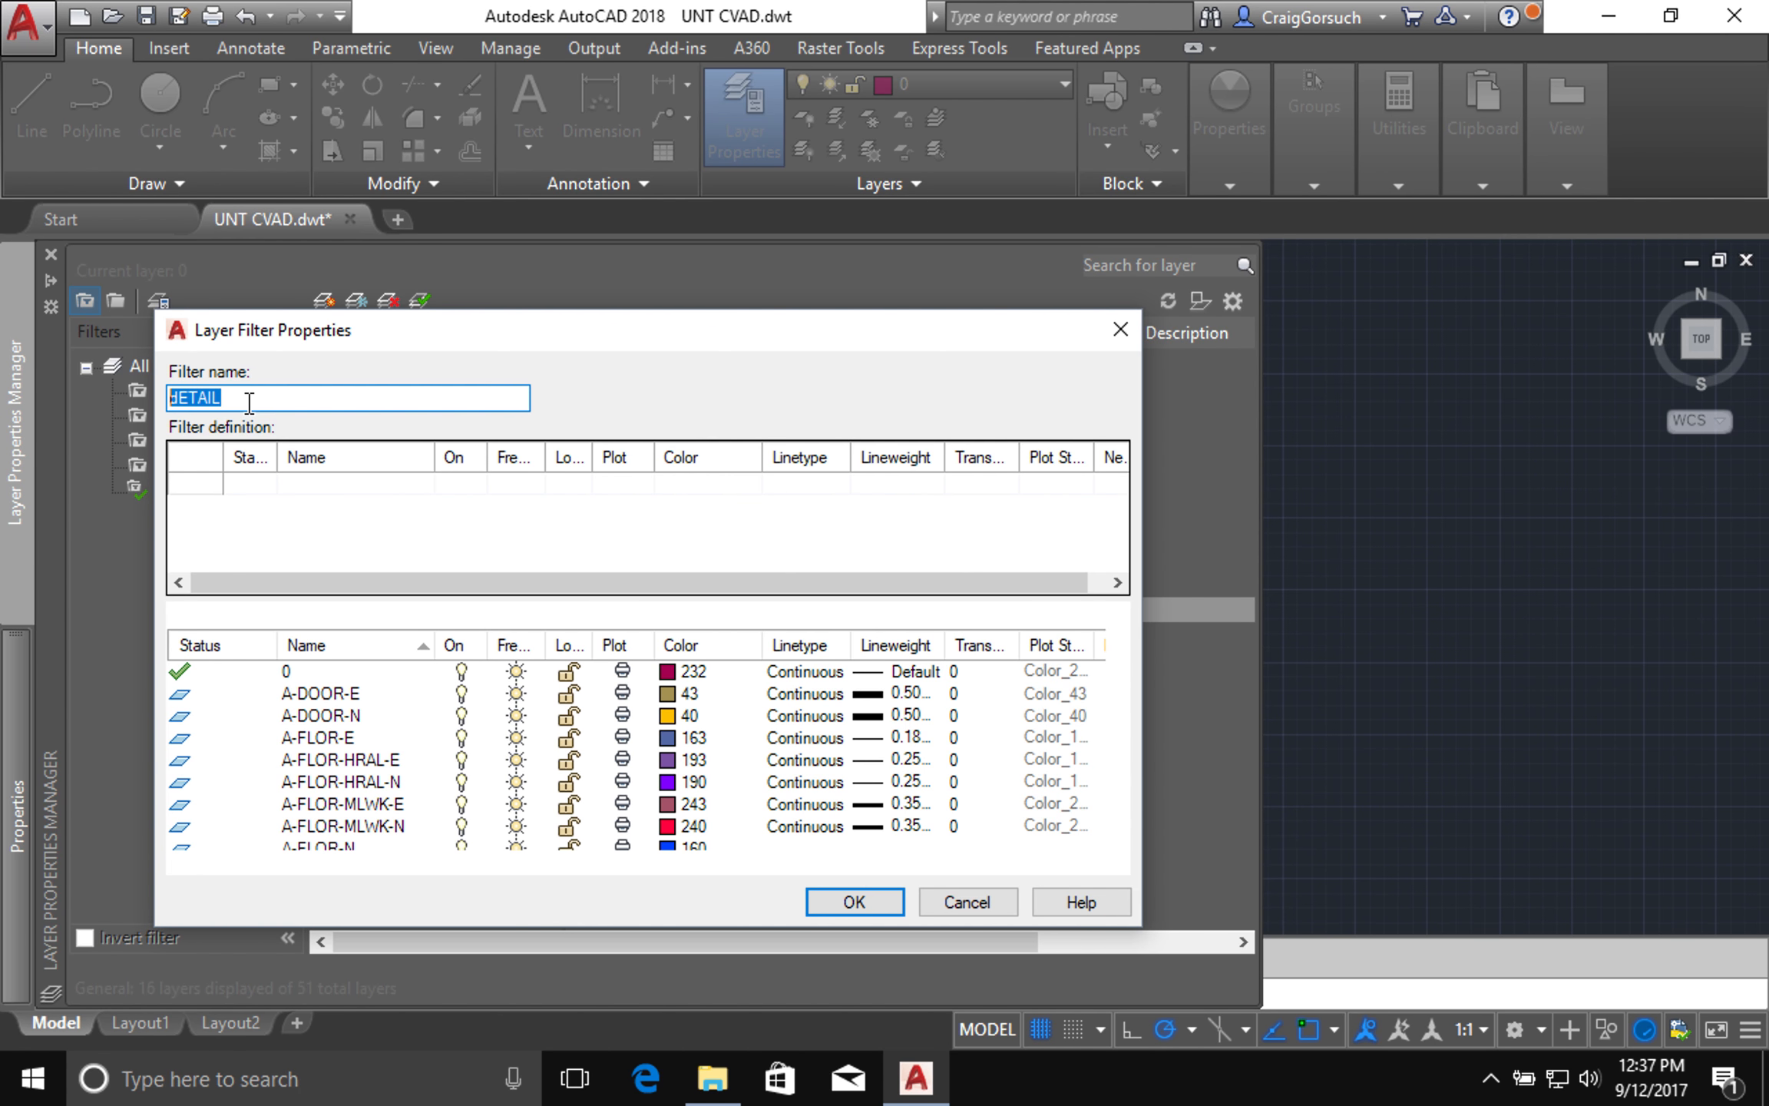
text(Detail)
Step: Define the Detail filter by the layer name pattern G-DETL-* and save the filter
click(321, 484)
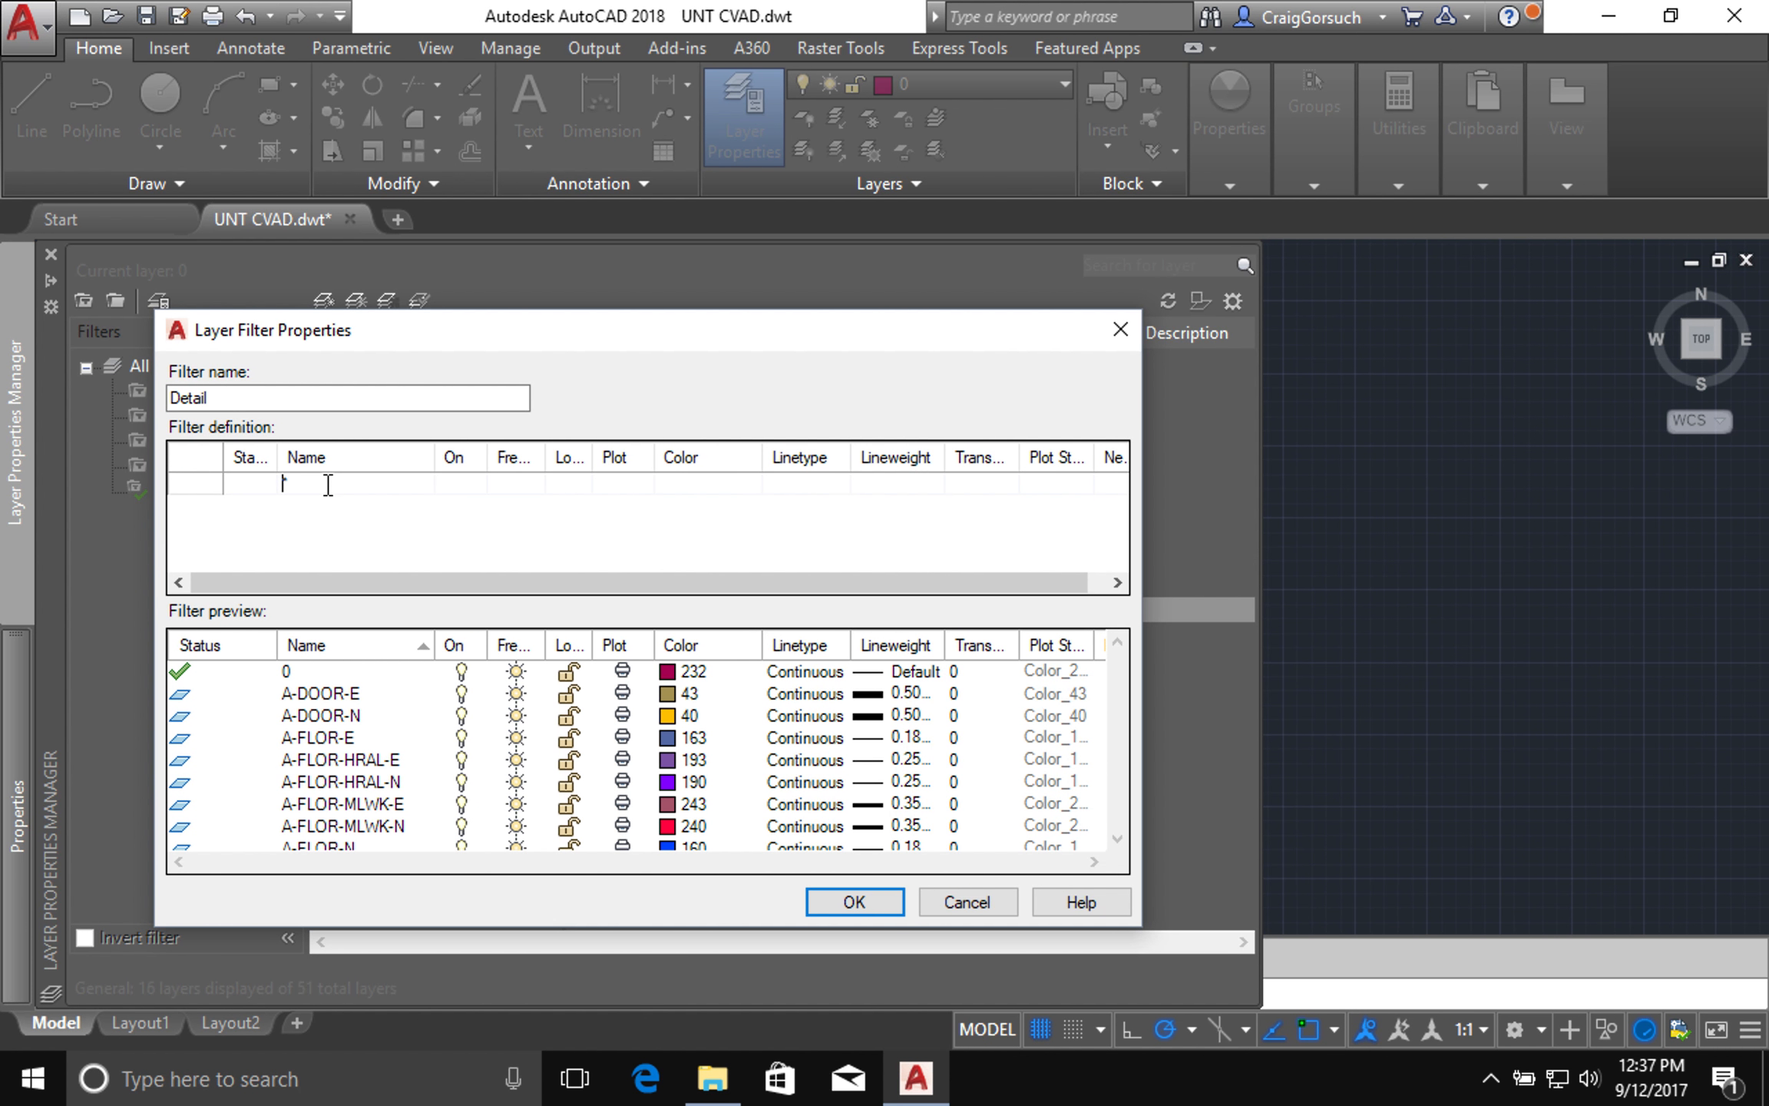
text(G-DETL)
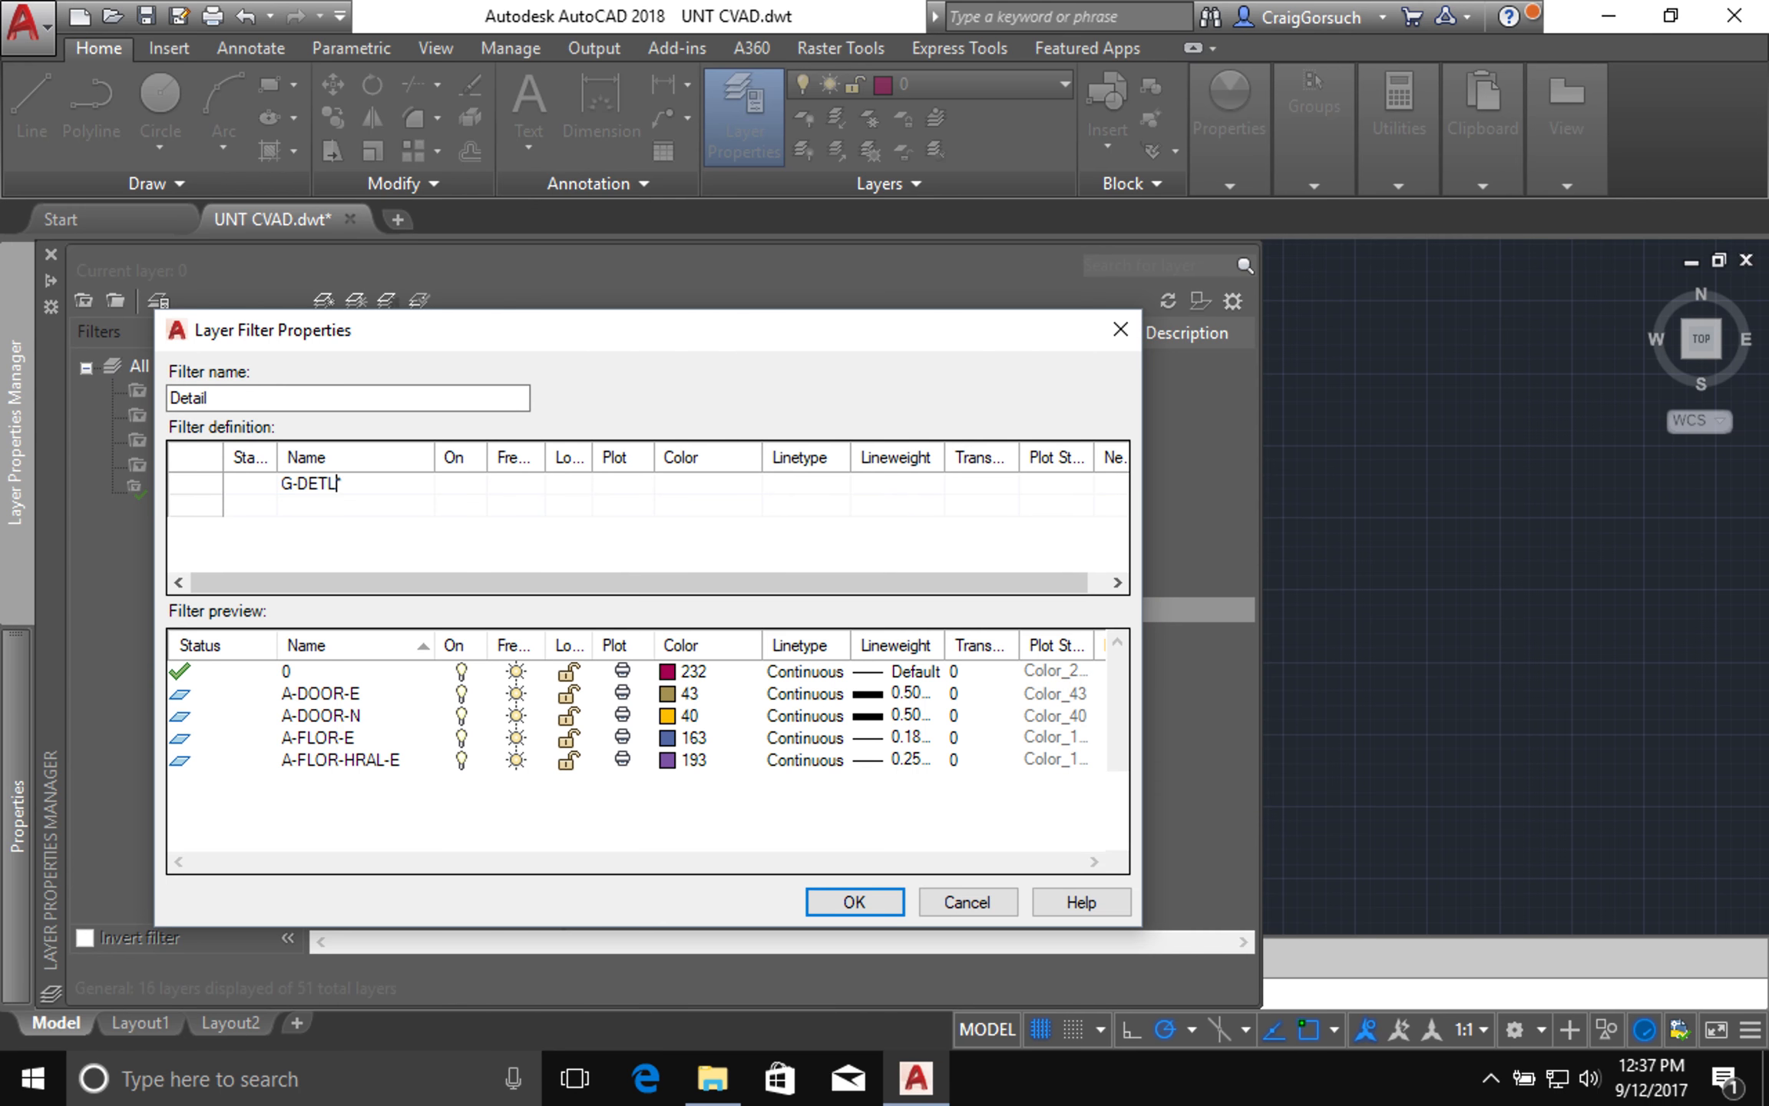
text(-)
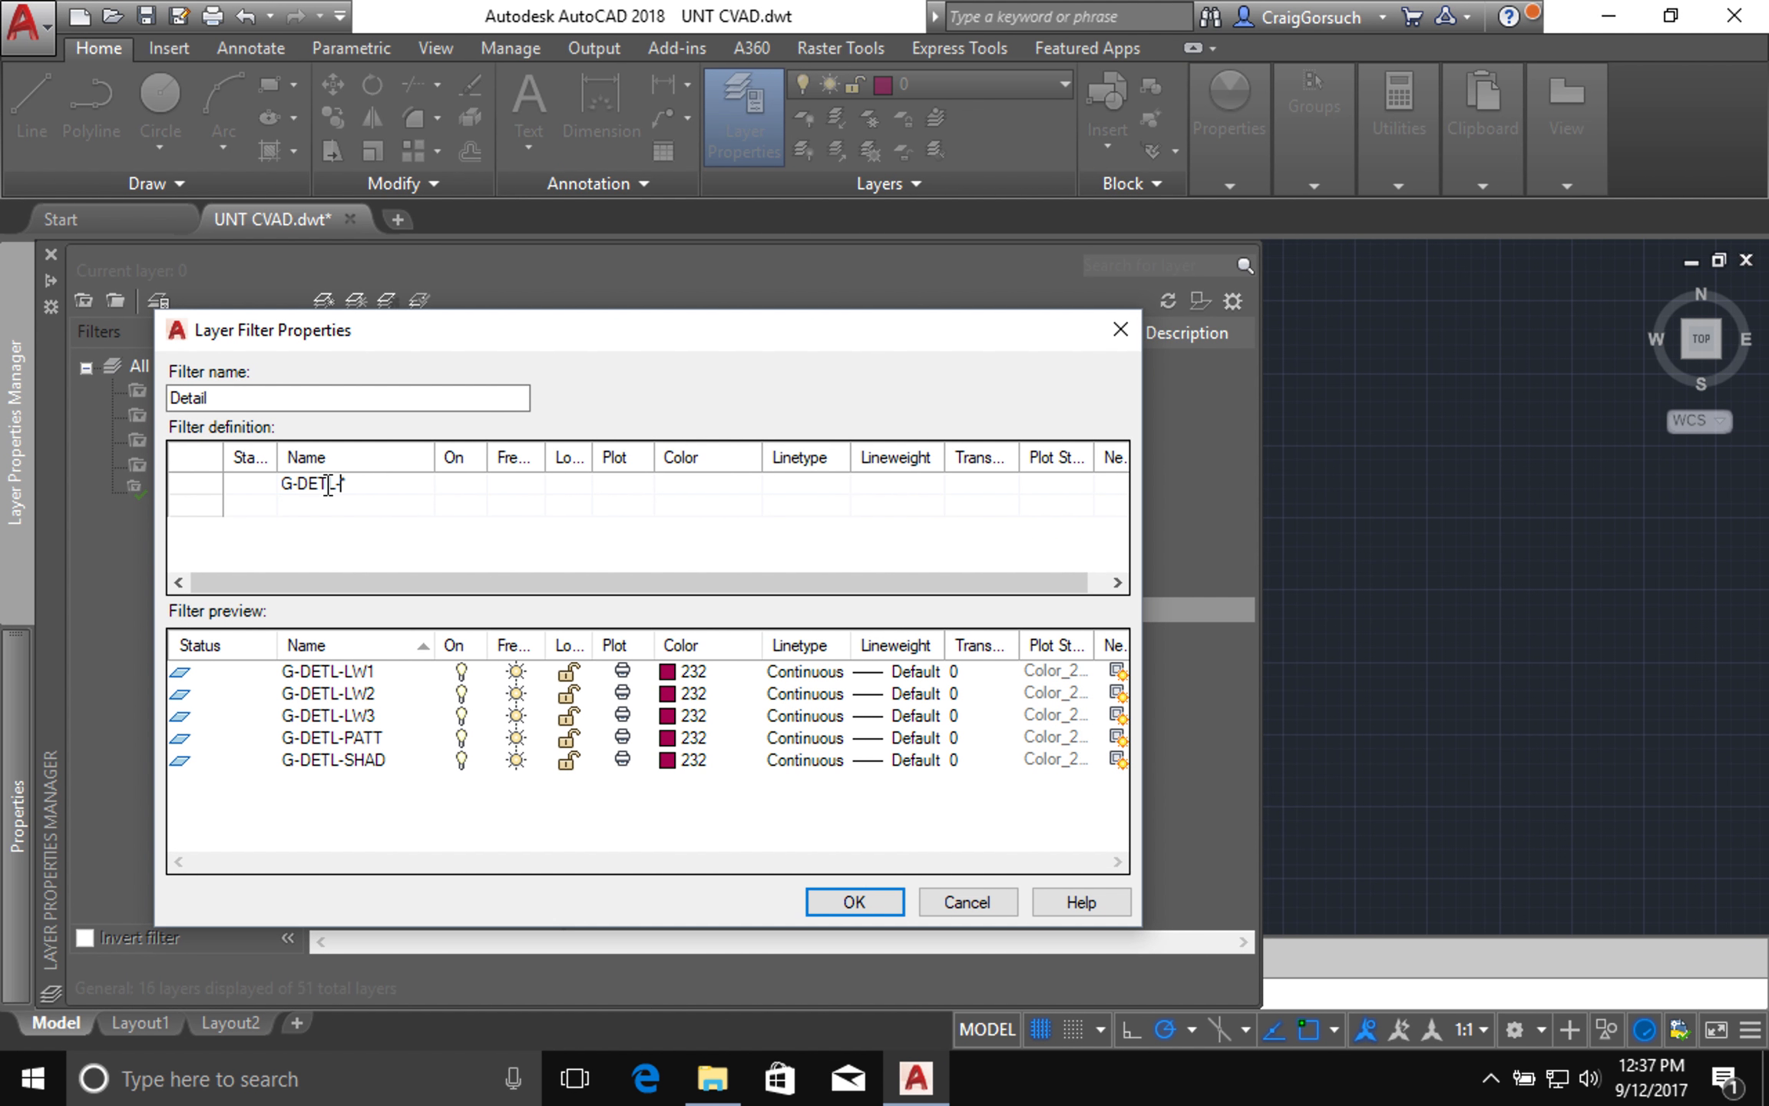
text(*)
click(852, 903)
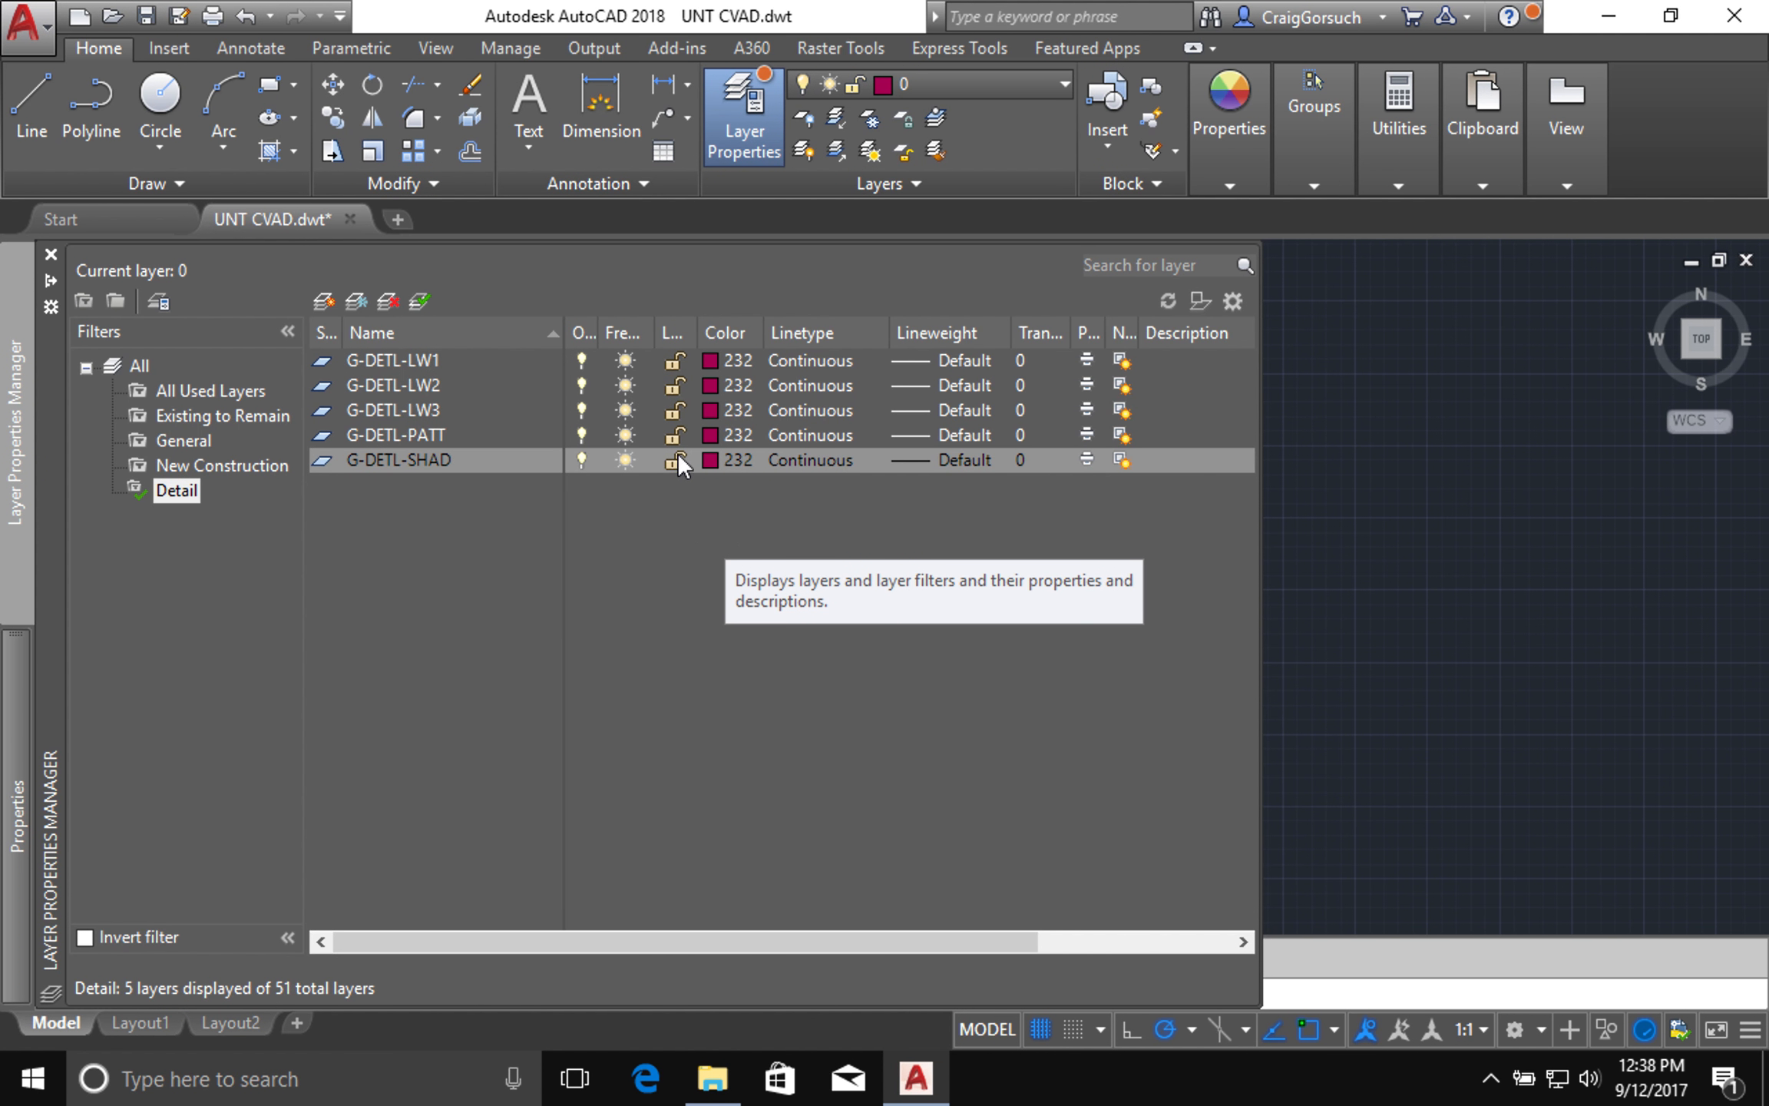
Step: Set the G-DETL-SHAD layer's color to the true-color gray 153,153,153
click(705, 459)
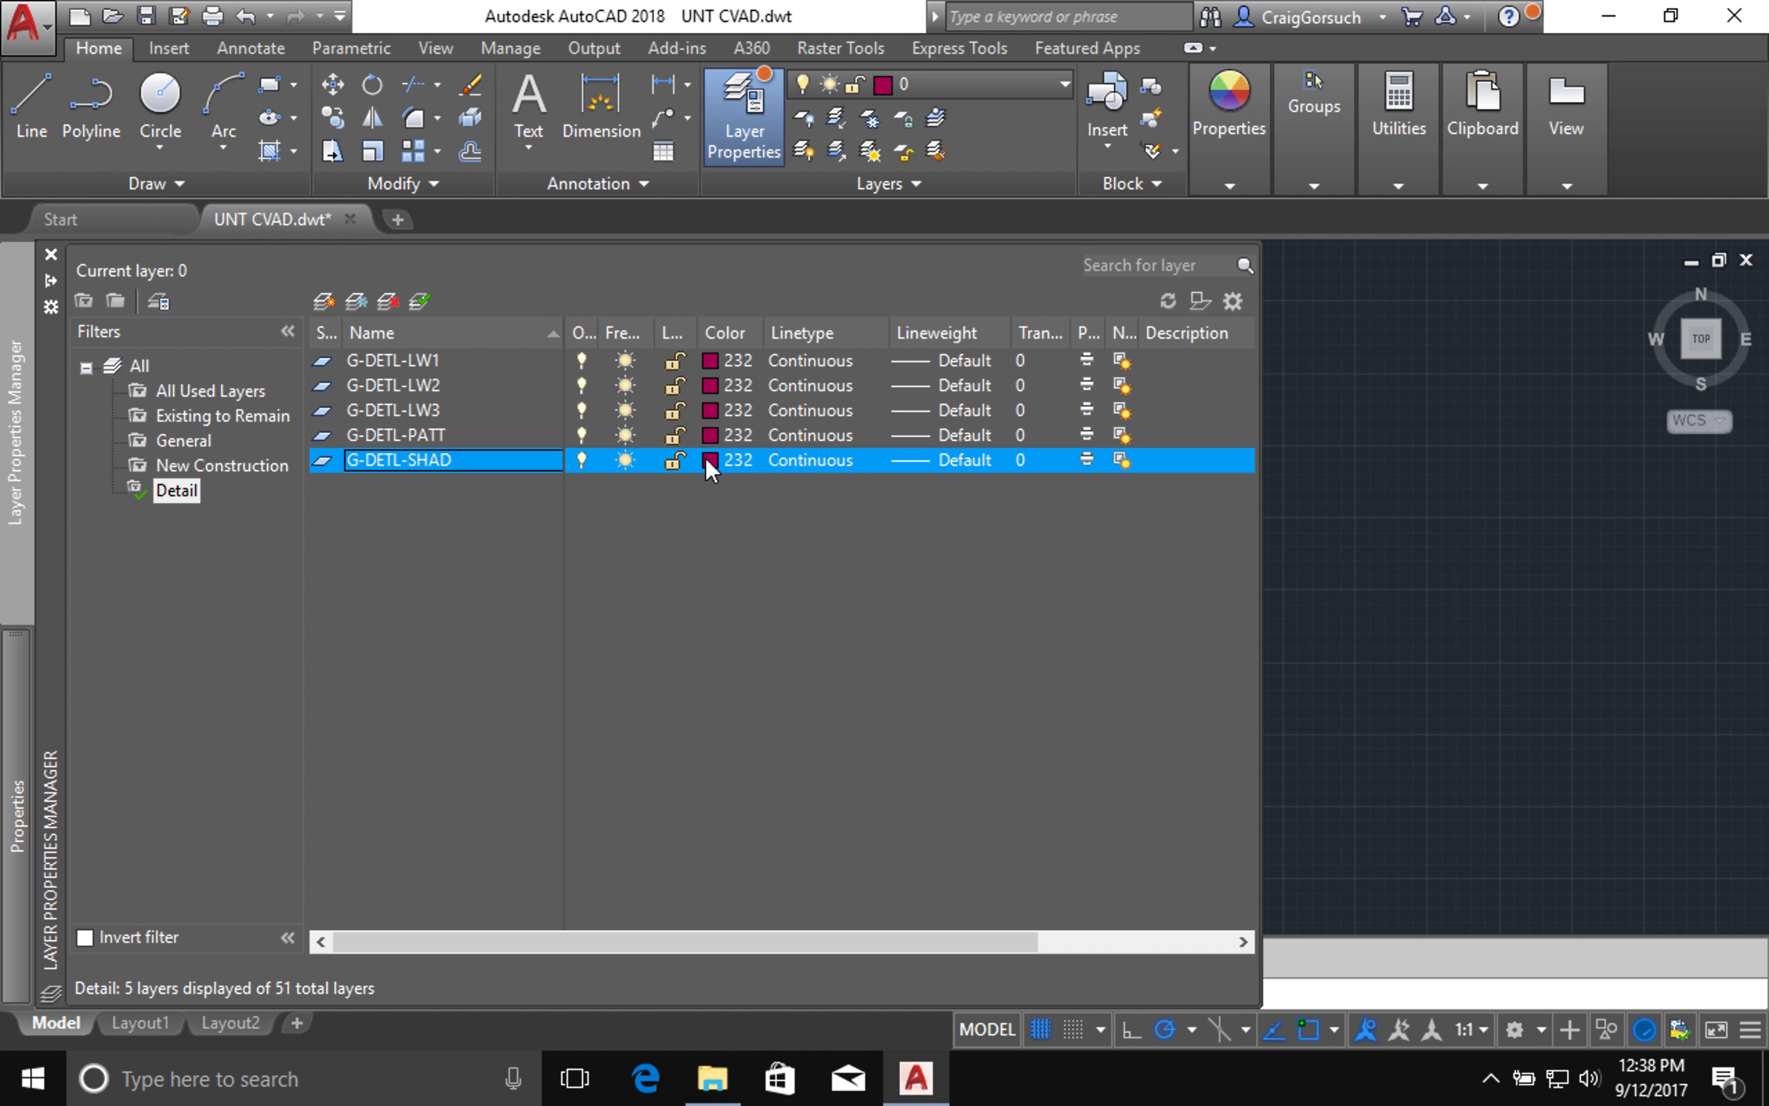
click(706, 460)
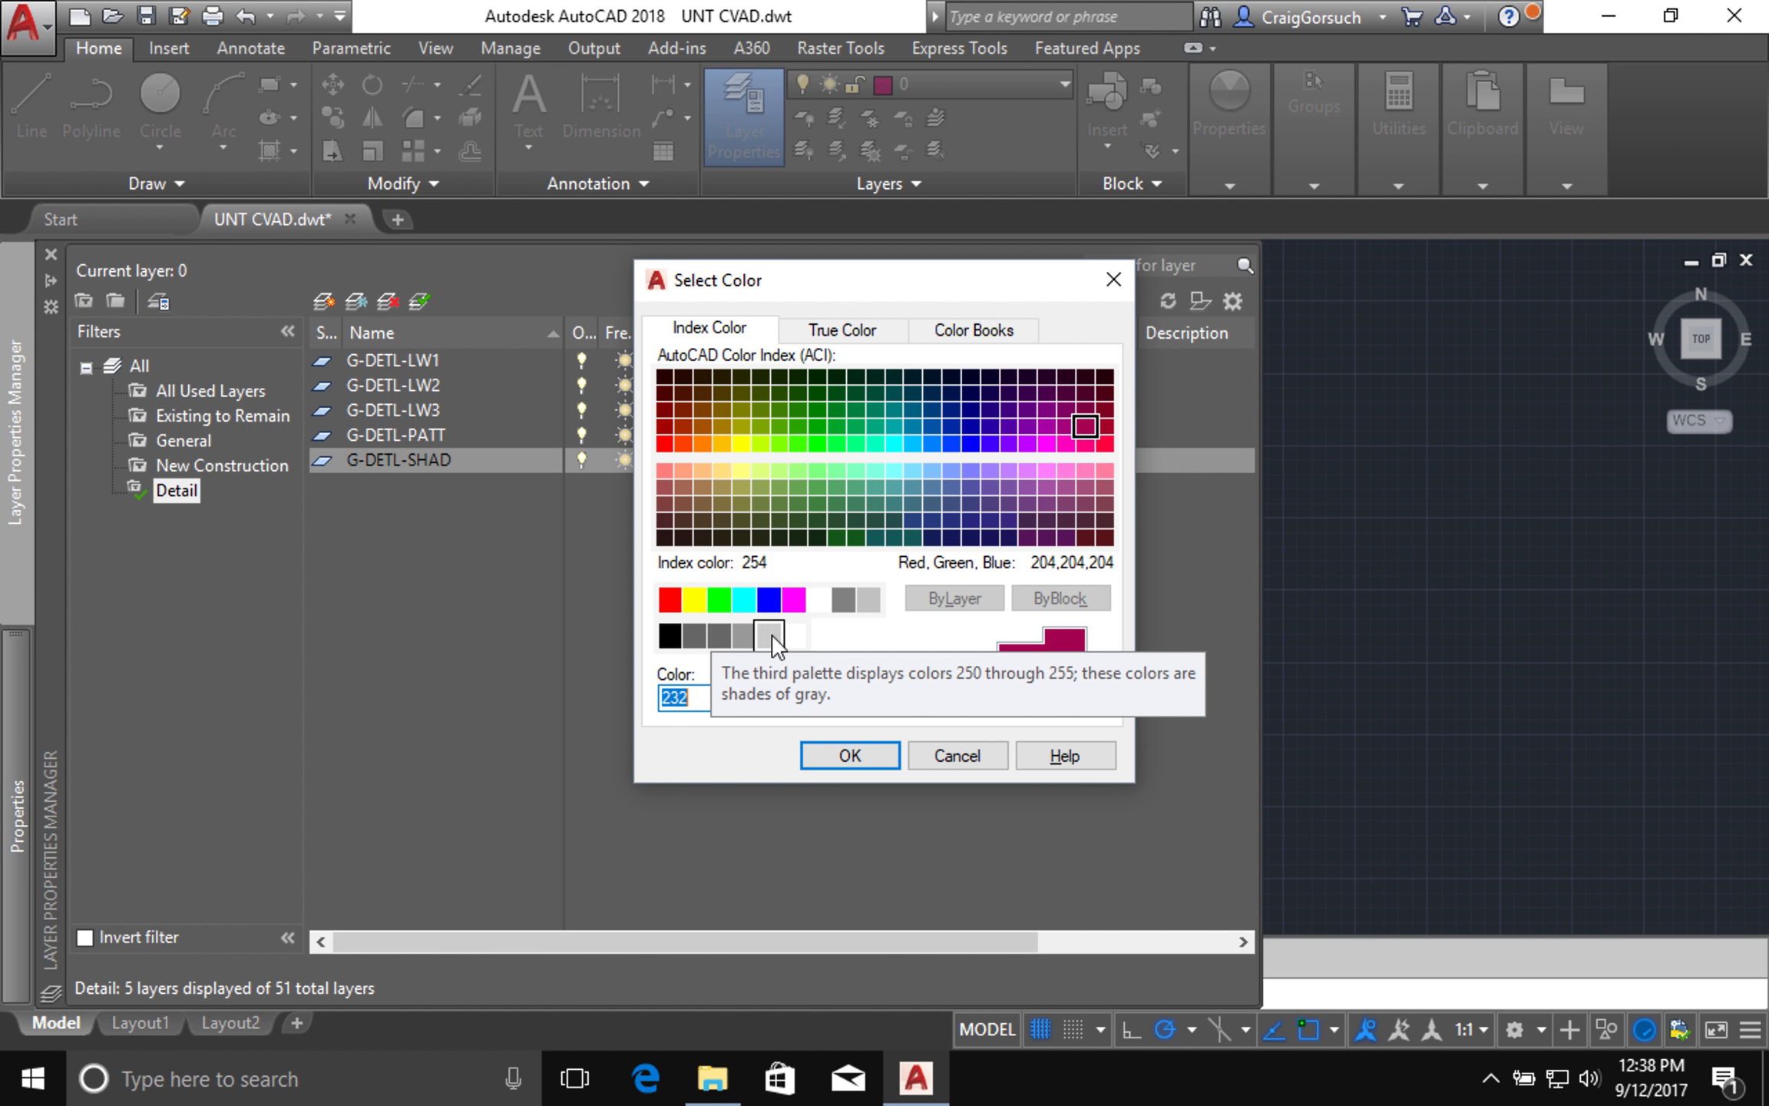
click(747, 636)
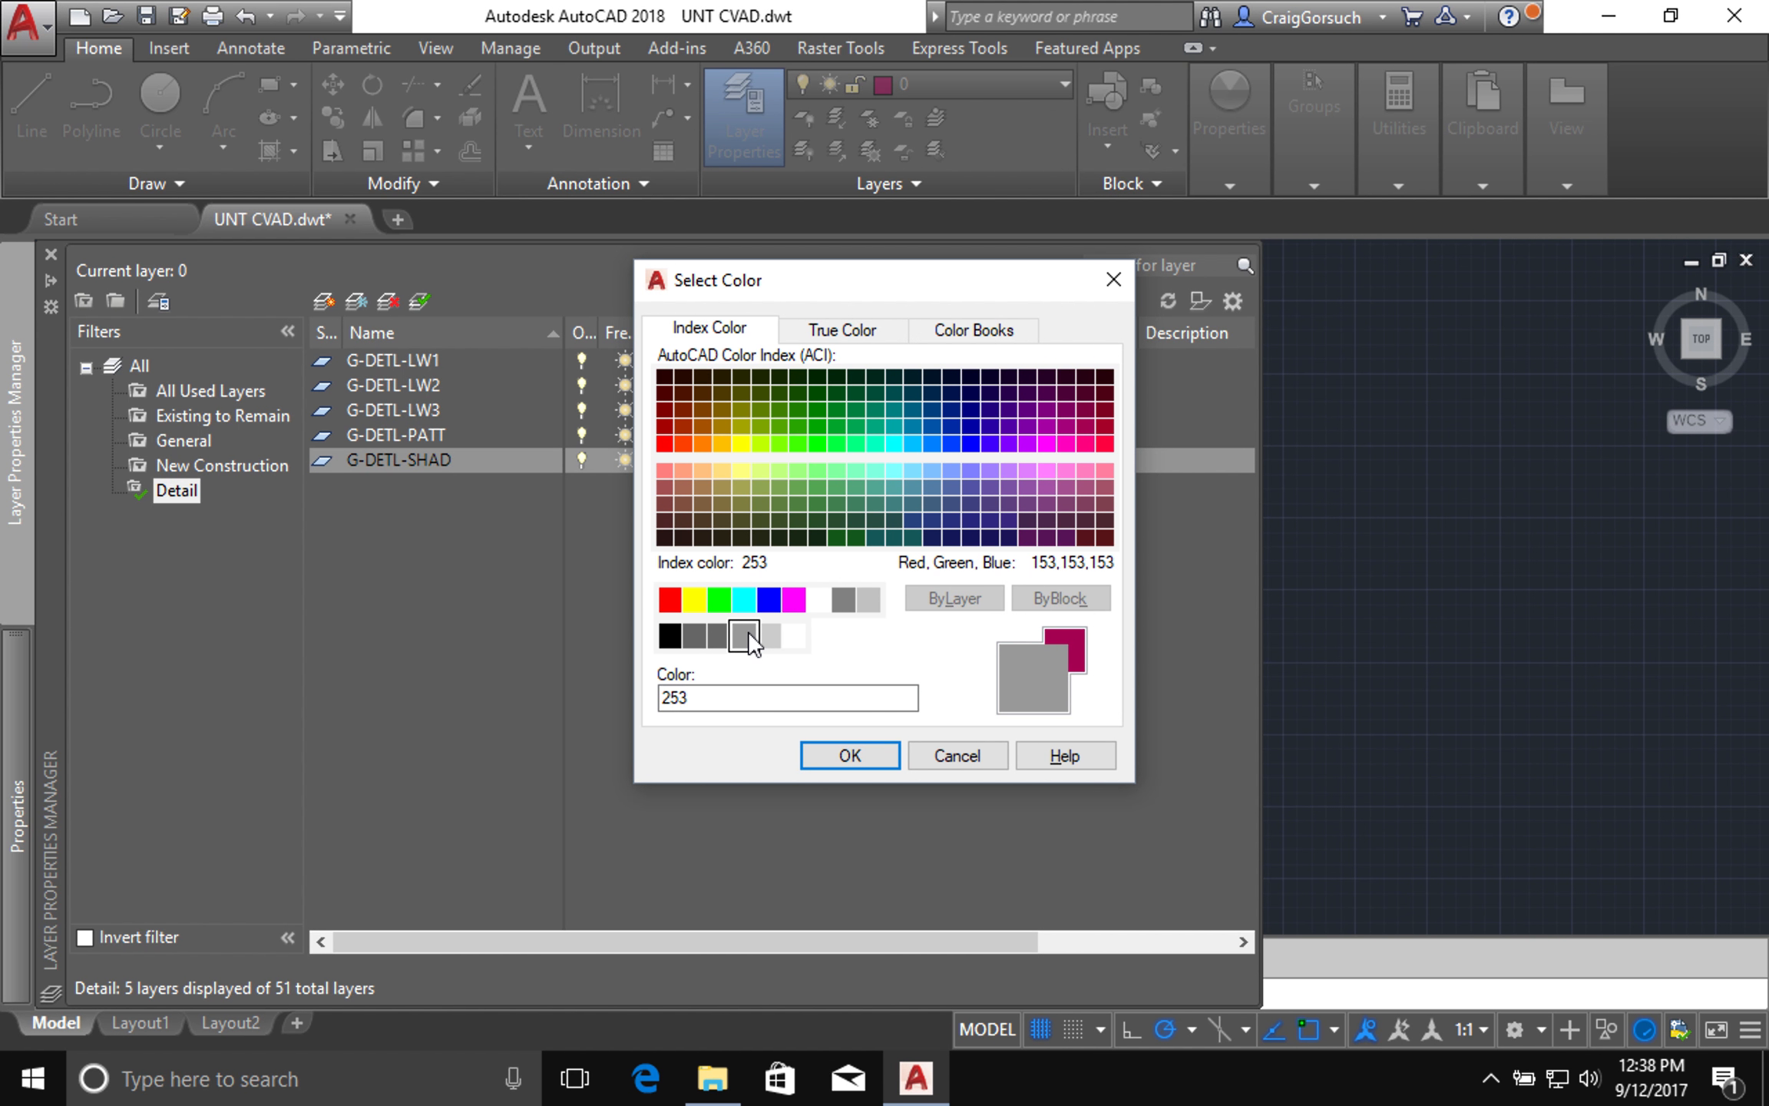
click(837, 332)
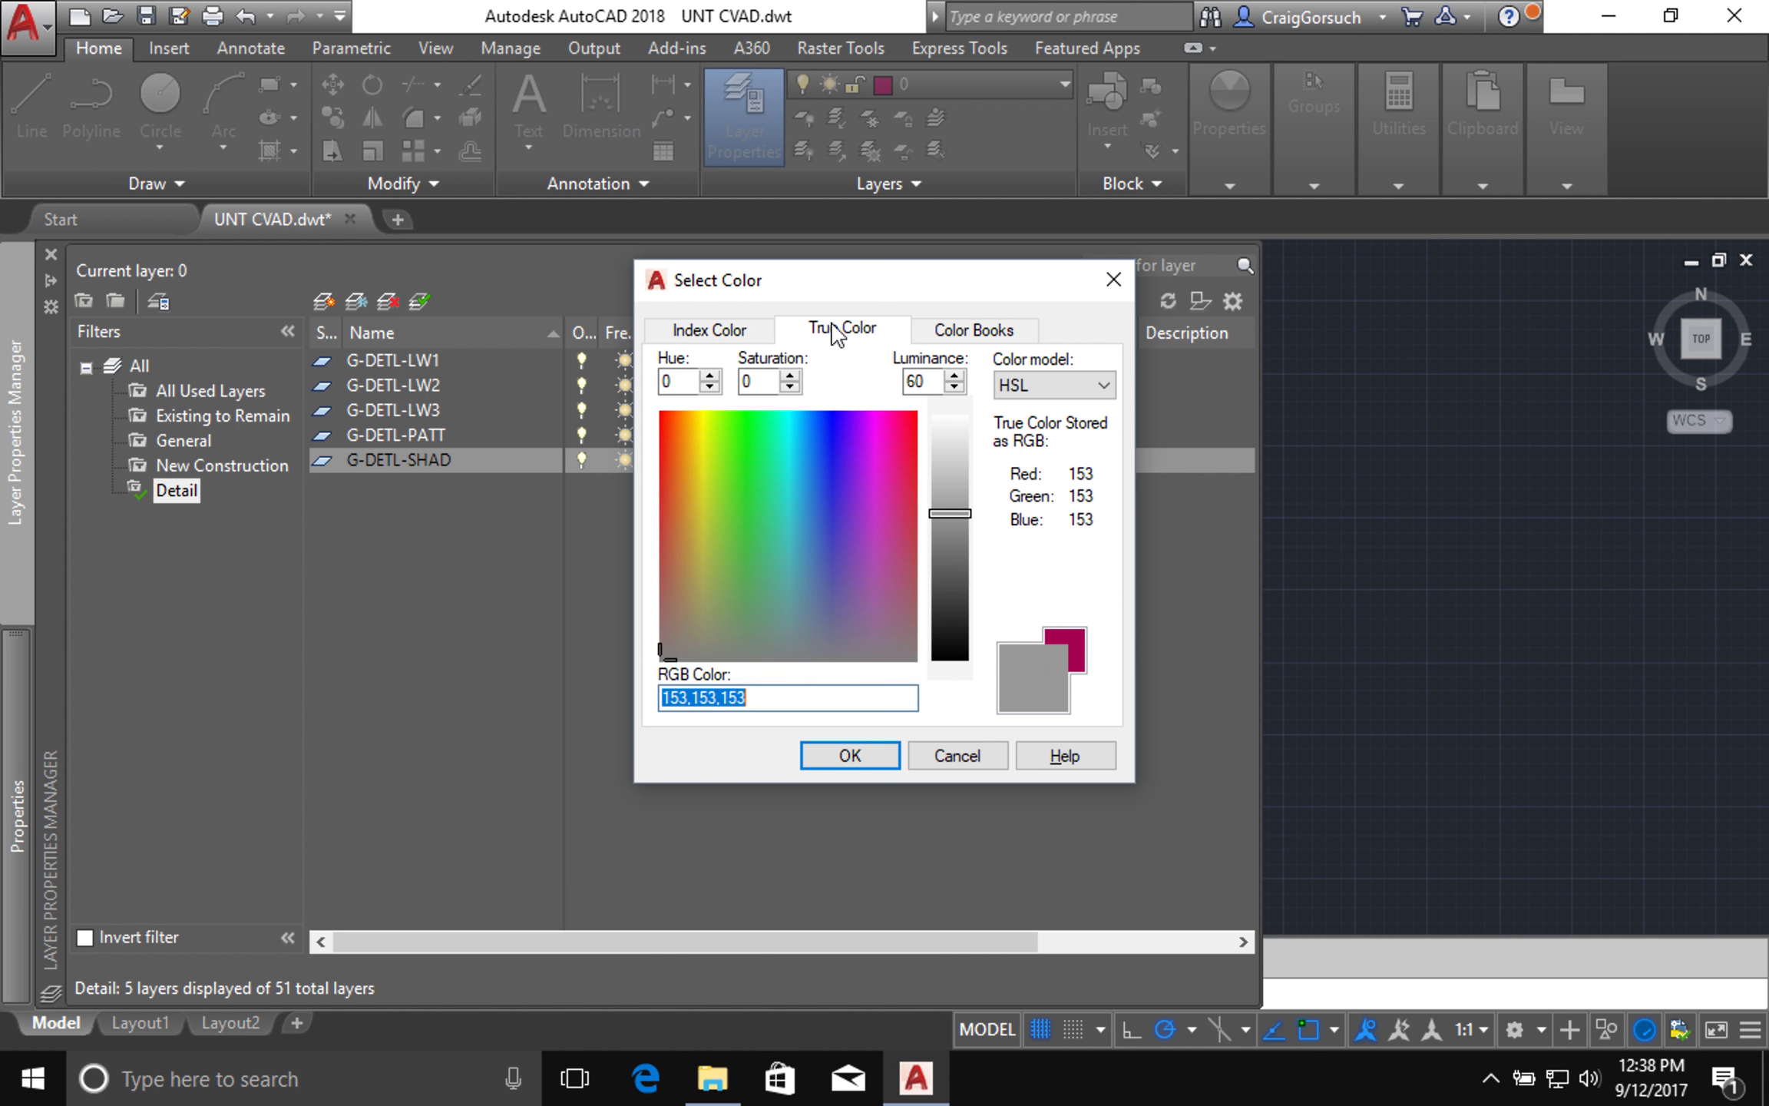
click(956, 513)
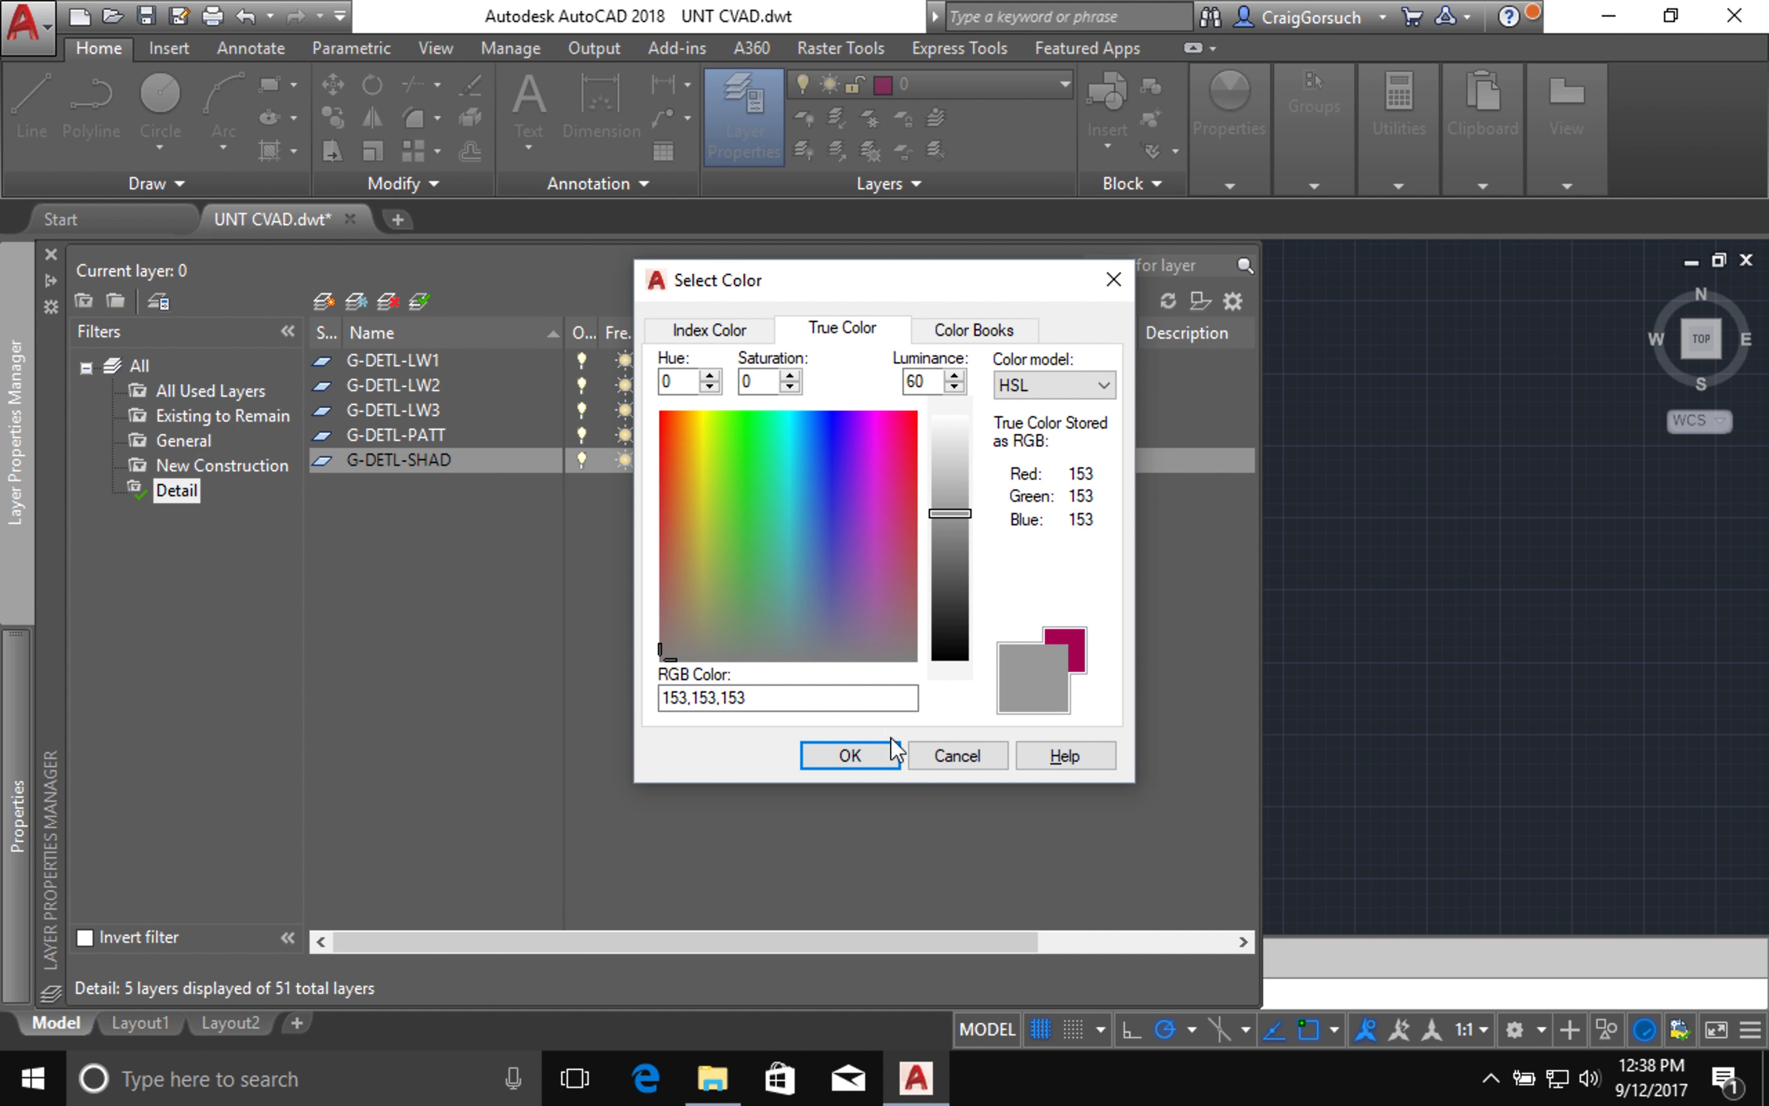
click(956, 377)
click(859, 759)
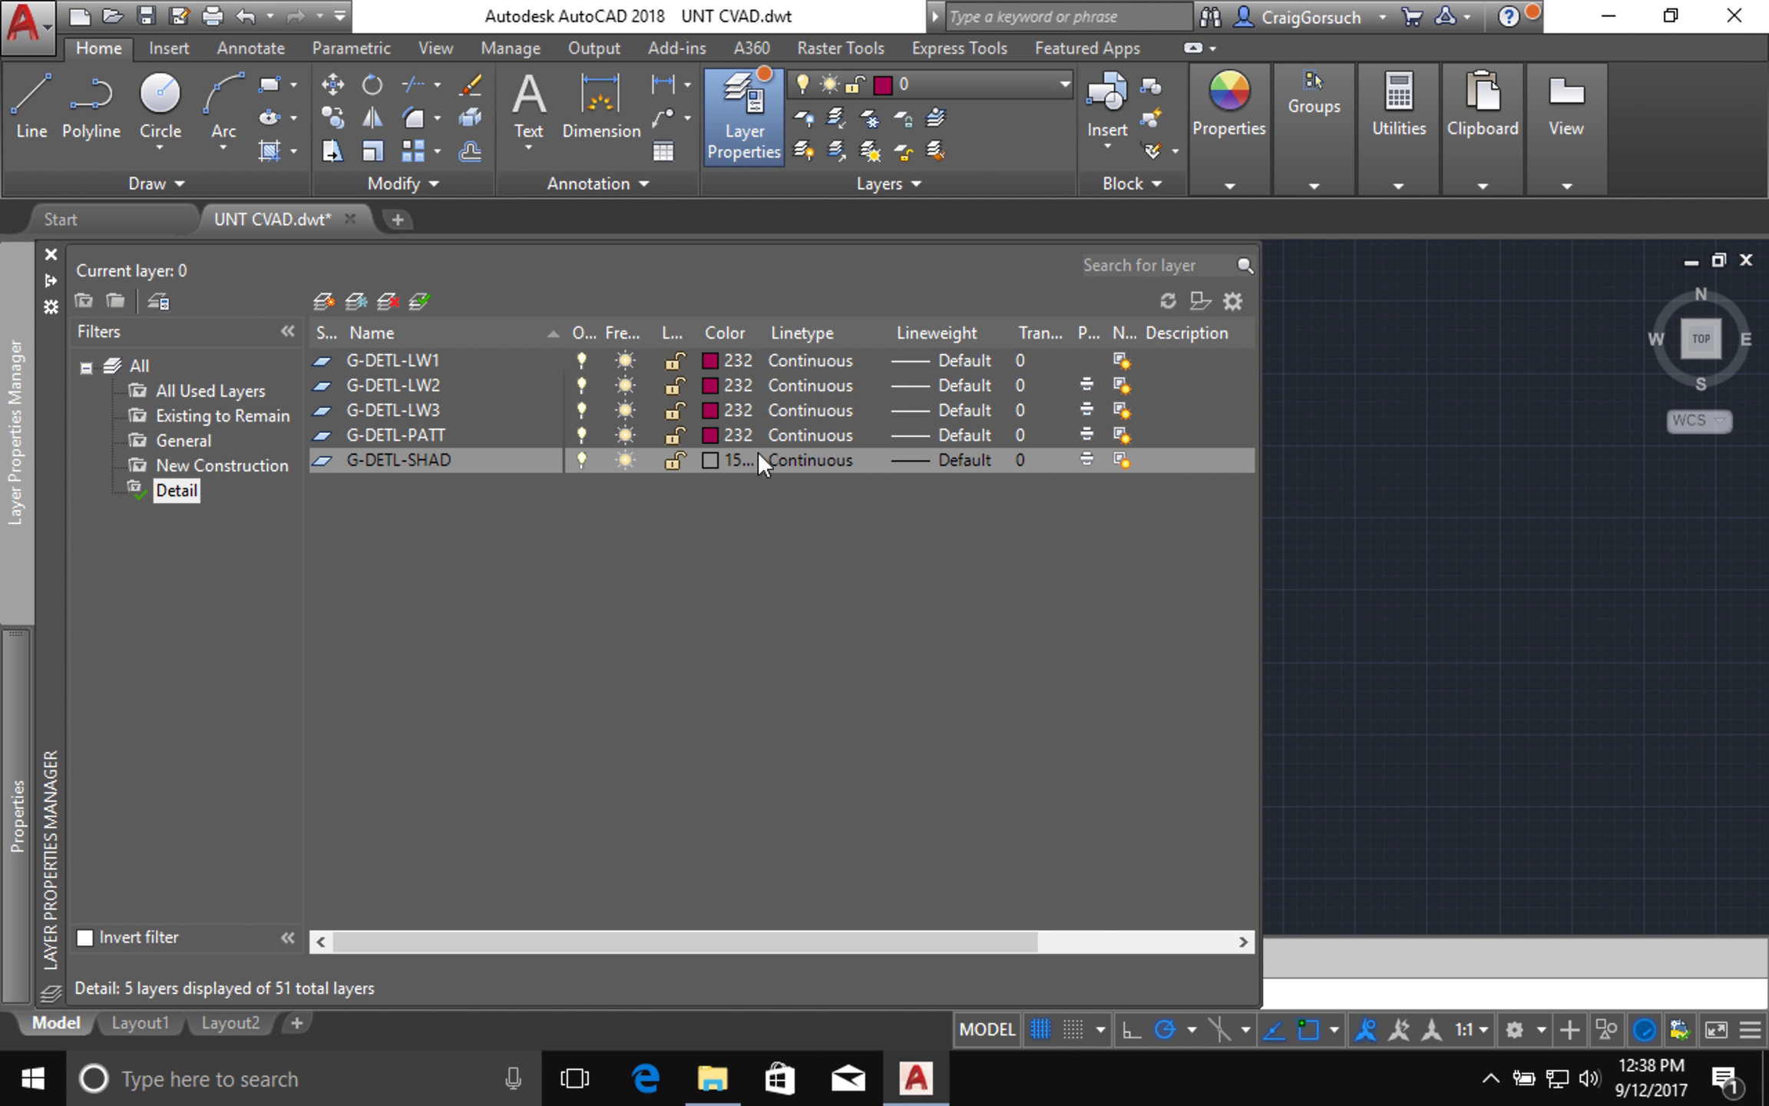
click(710, 466)
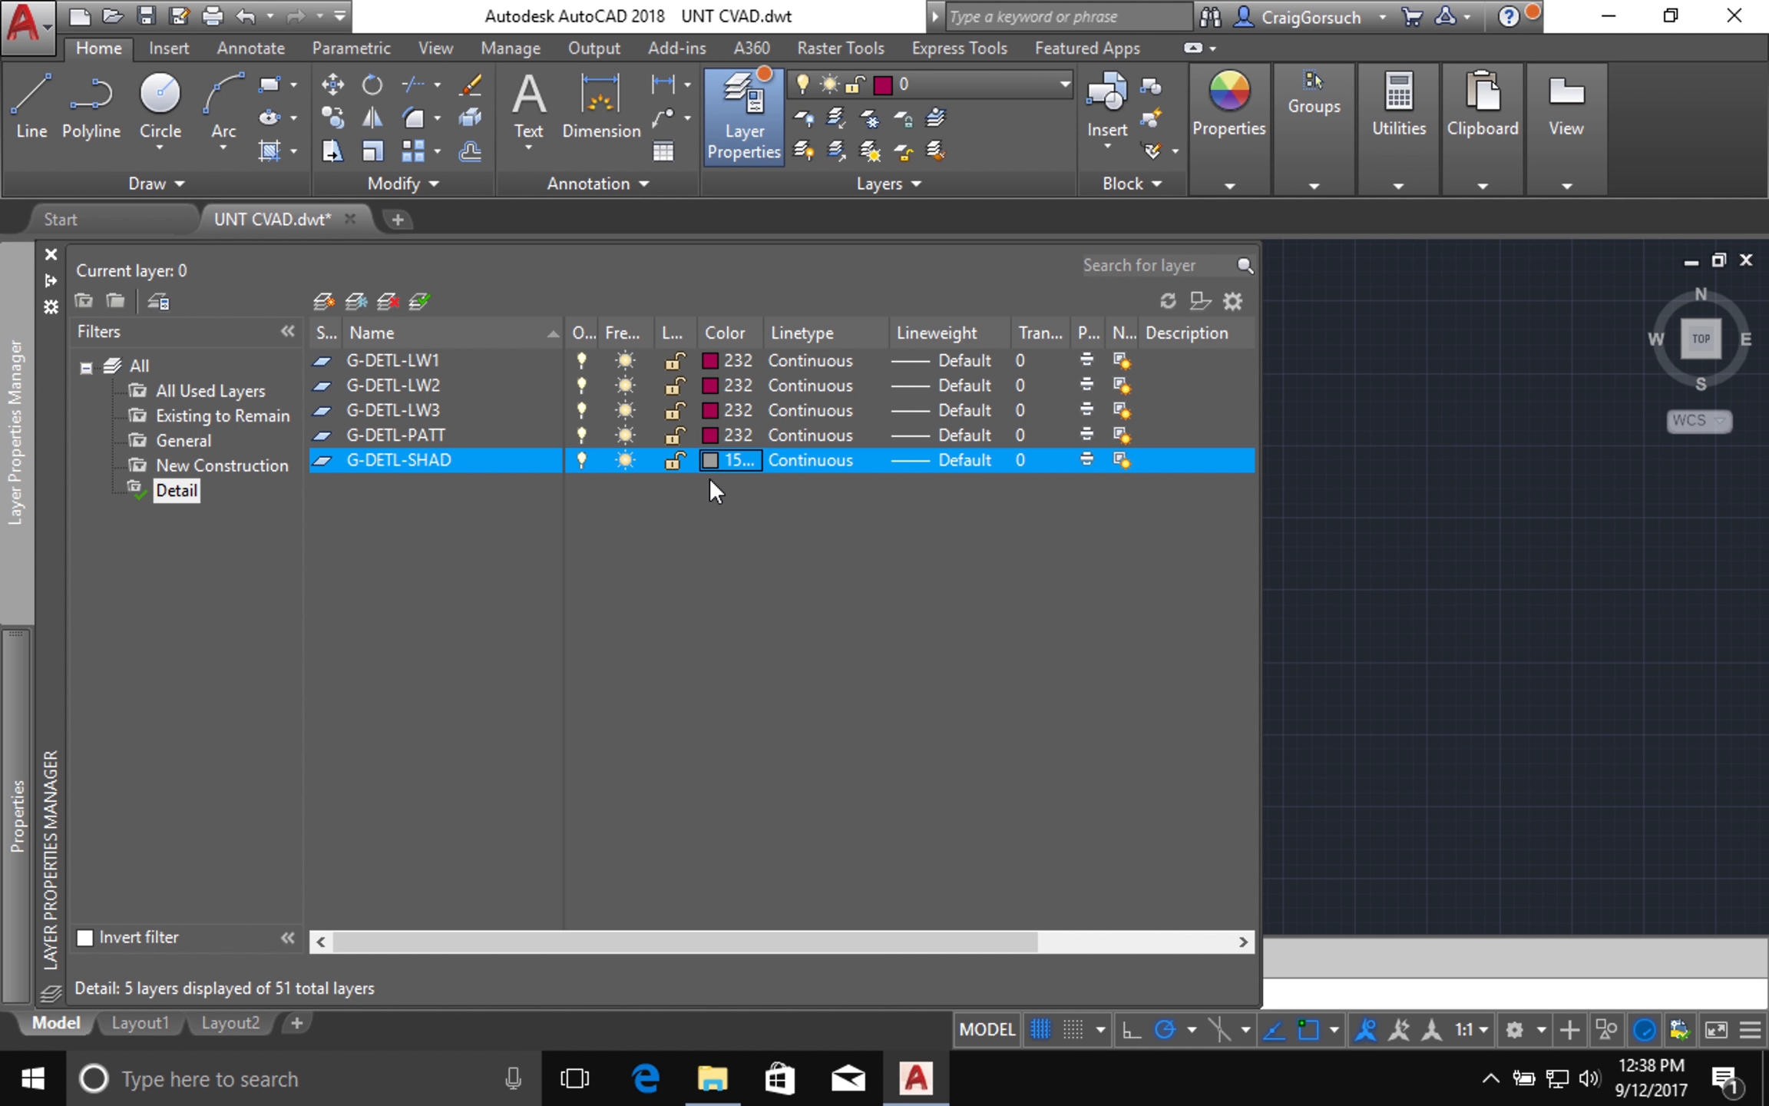
Step: Set the layer colors to index 30 for G-DETL-PATT and index 90 for G-DETL-LW3
click(709, 434)
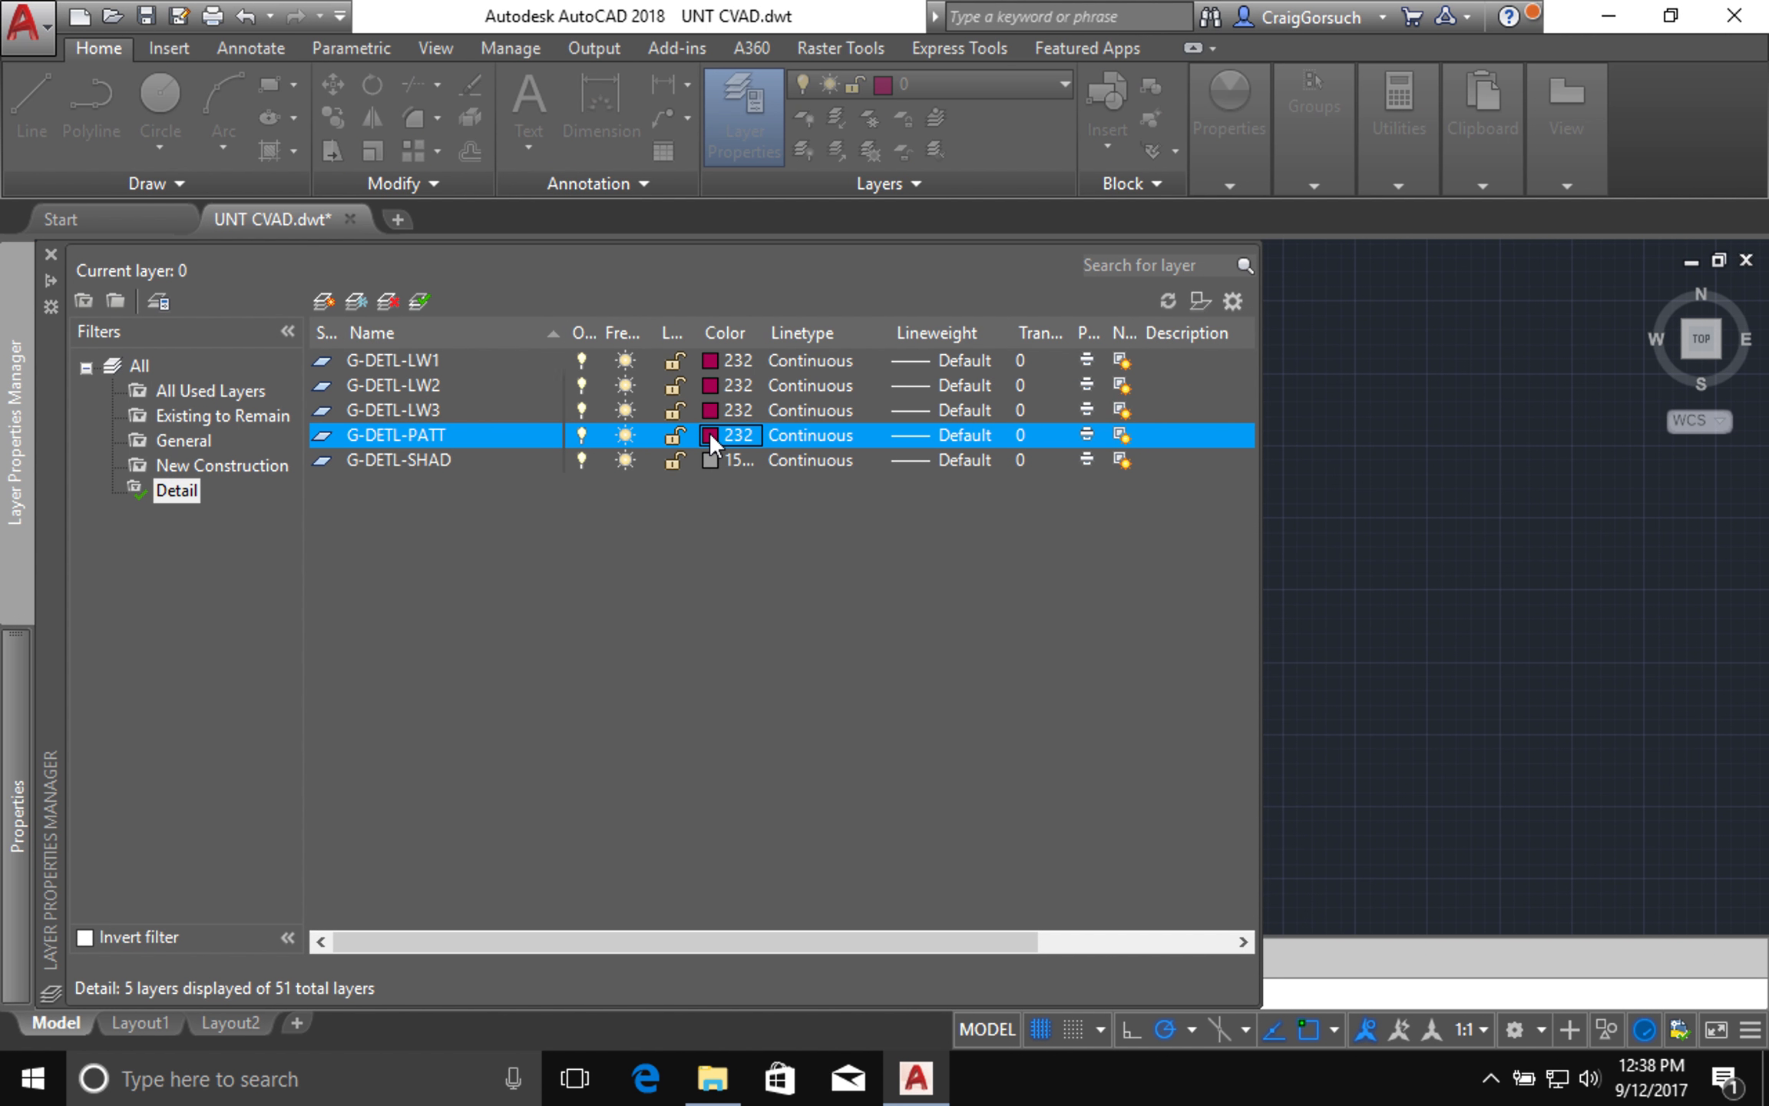
text(30)
key(Return)
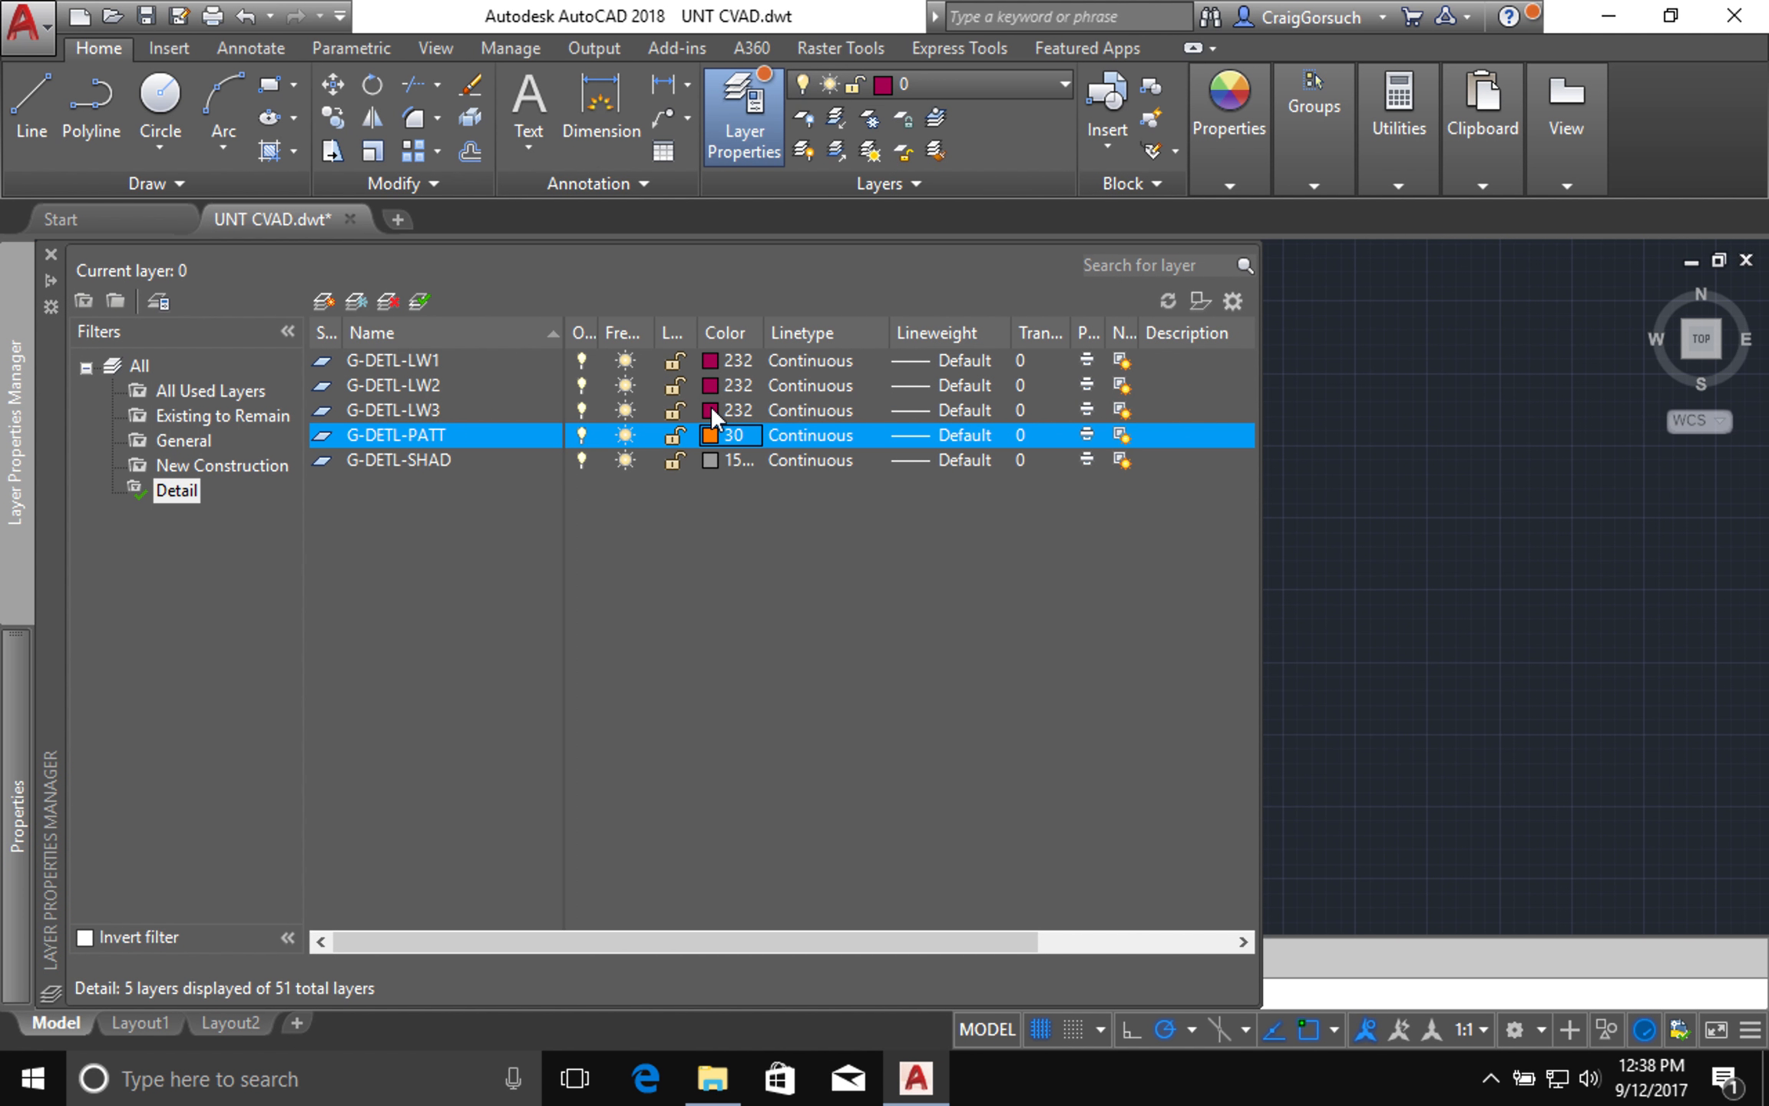
click(710, 409)
text(90)
key(Return)
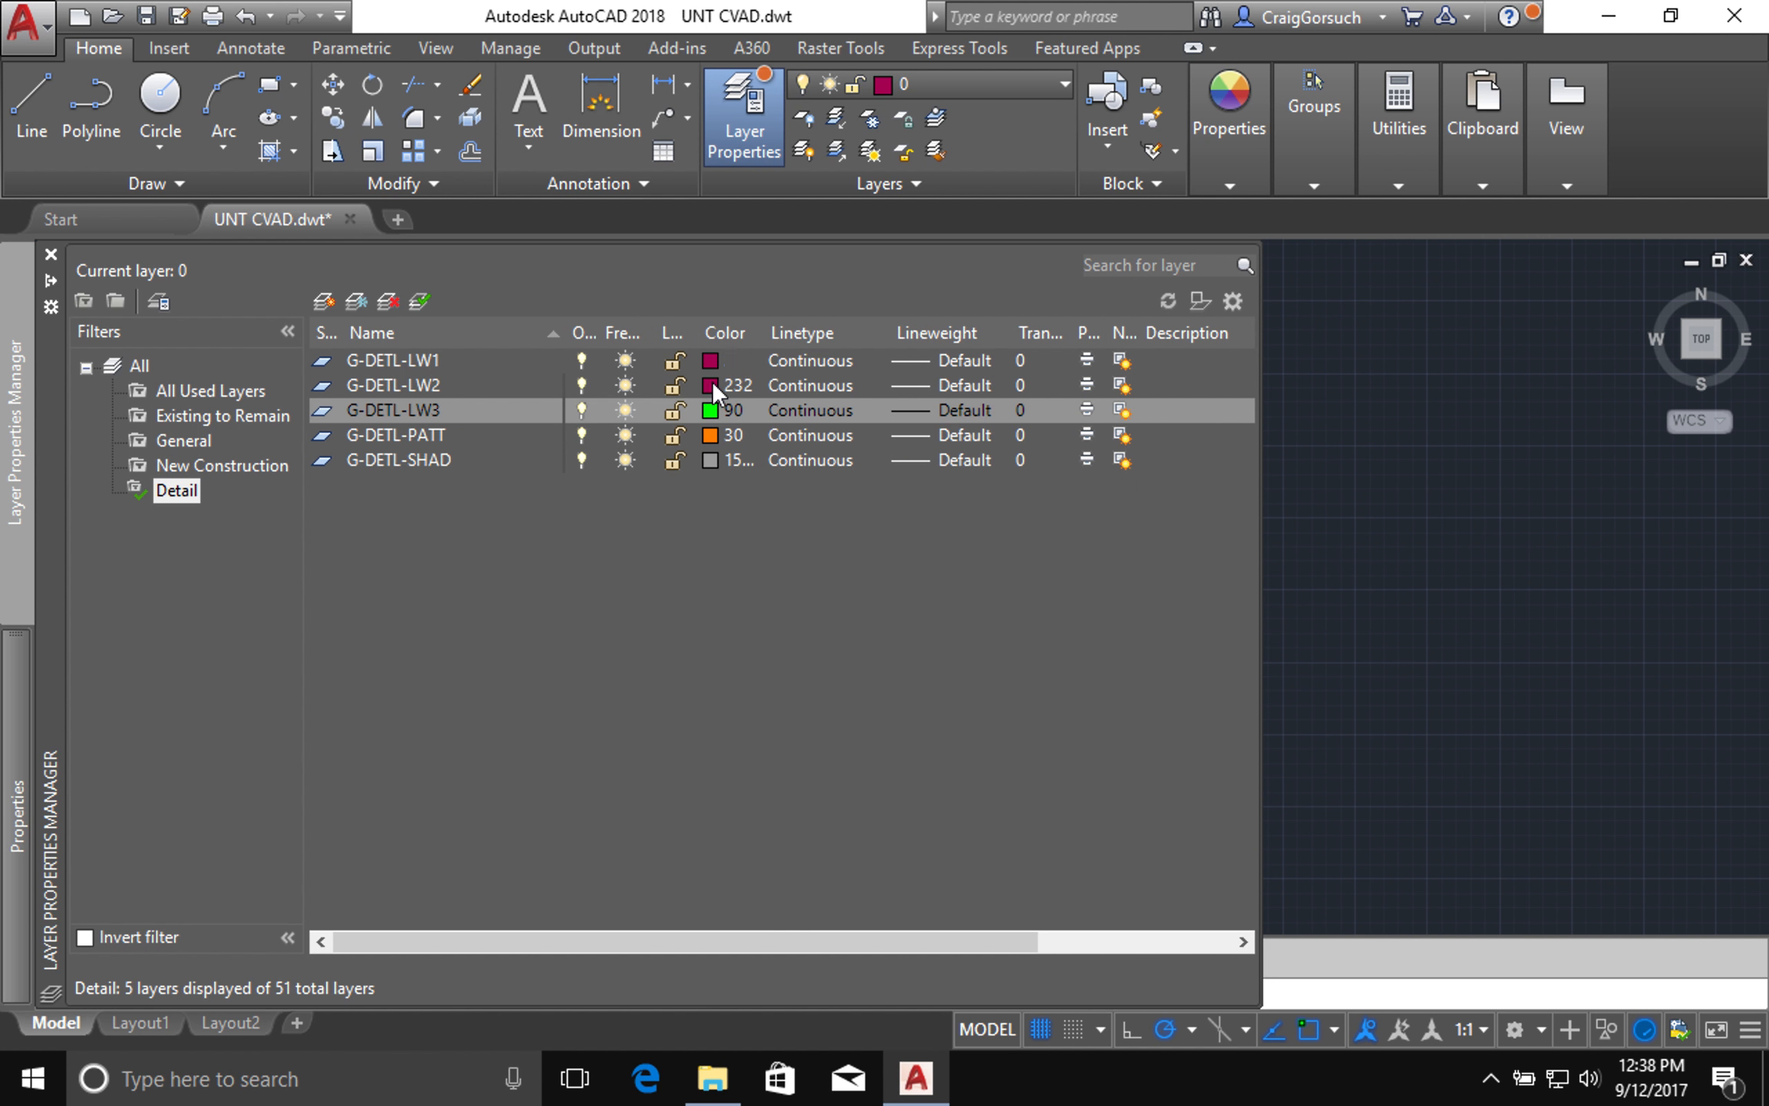
Step: Set the layer colors to index 50 for G-DETL-LW2 and index 10 for G-DETL-LW1
click(712, 379)
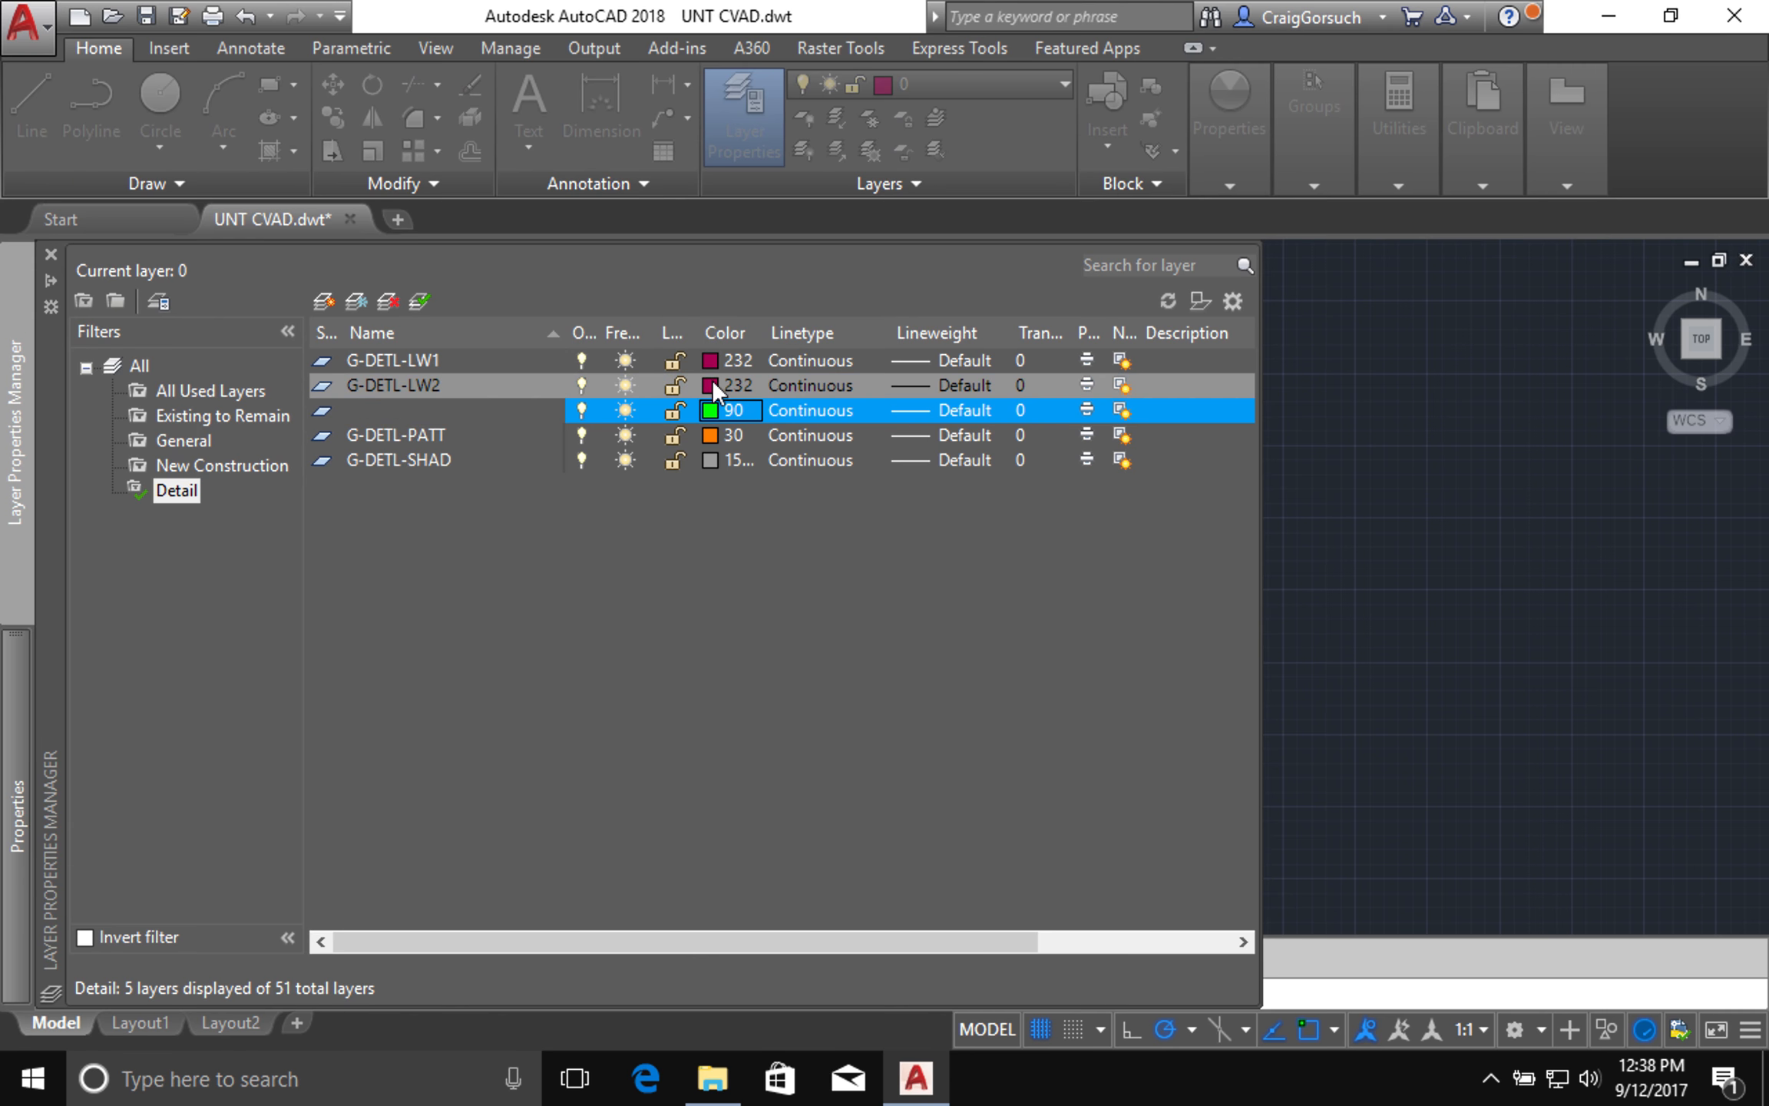
text(50)
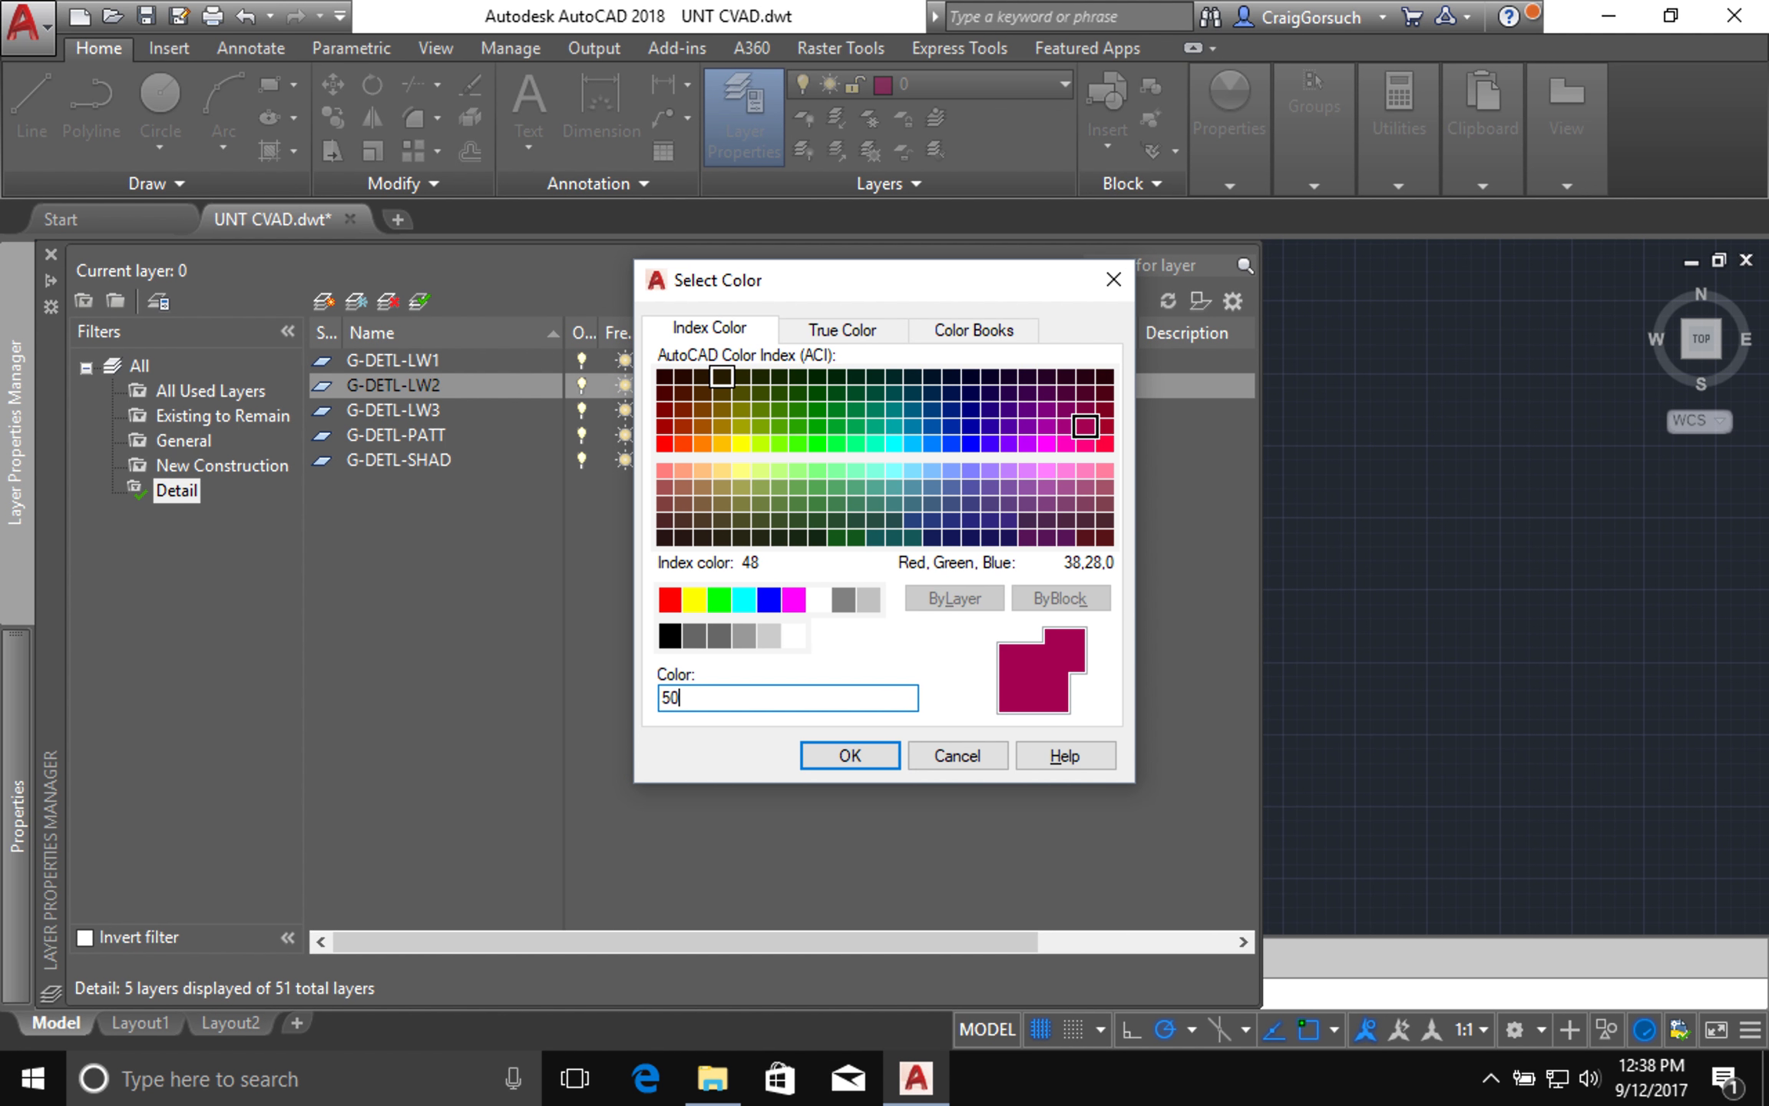
key(Return)
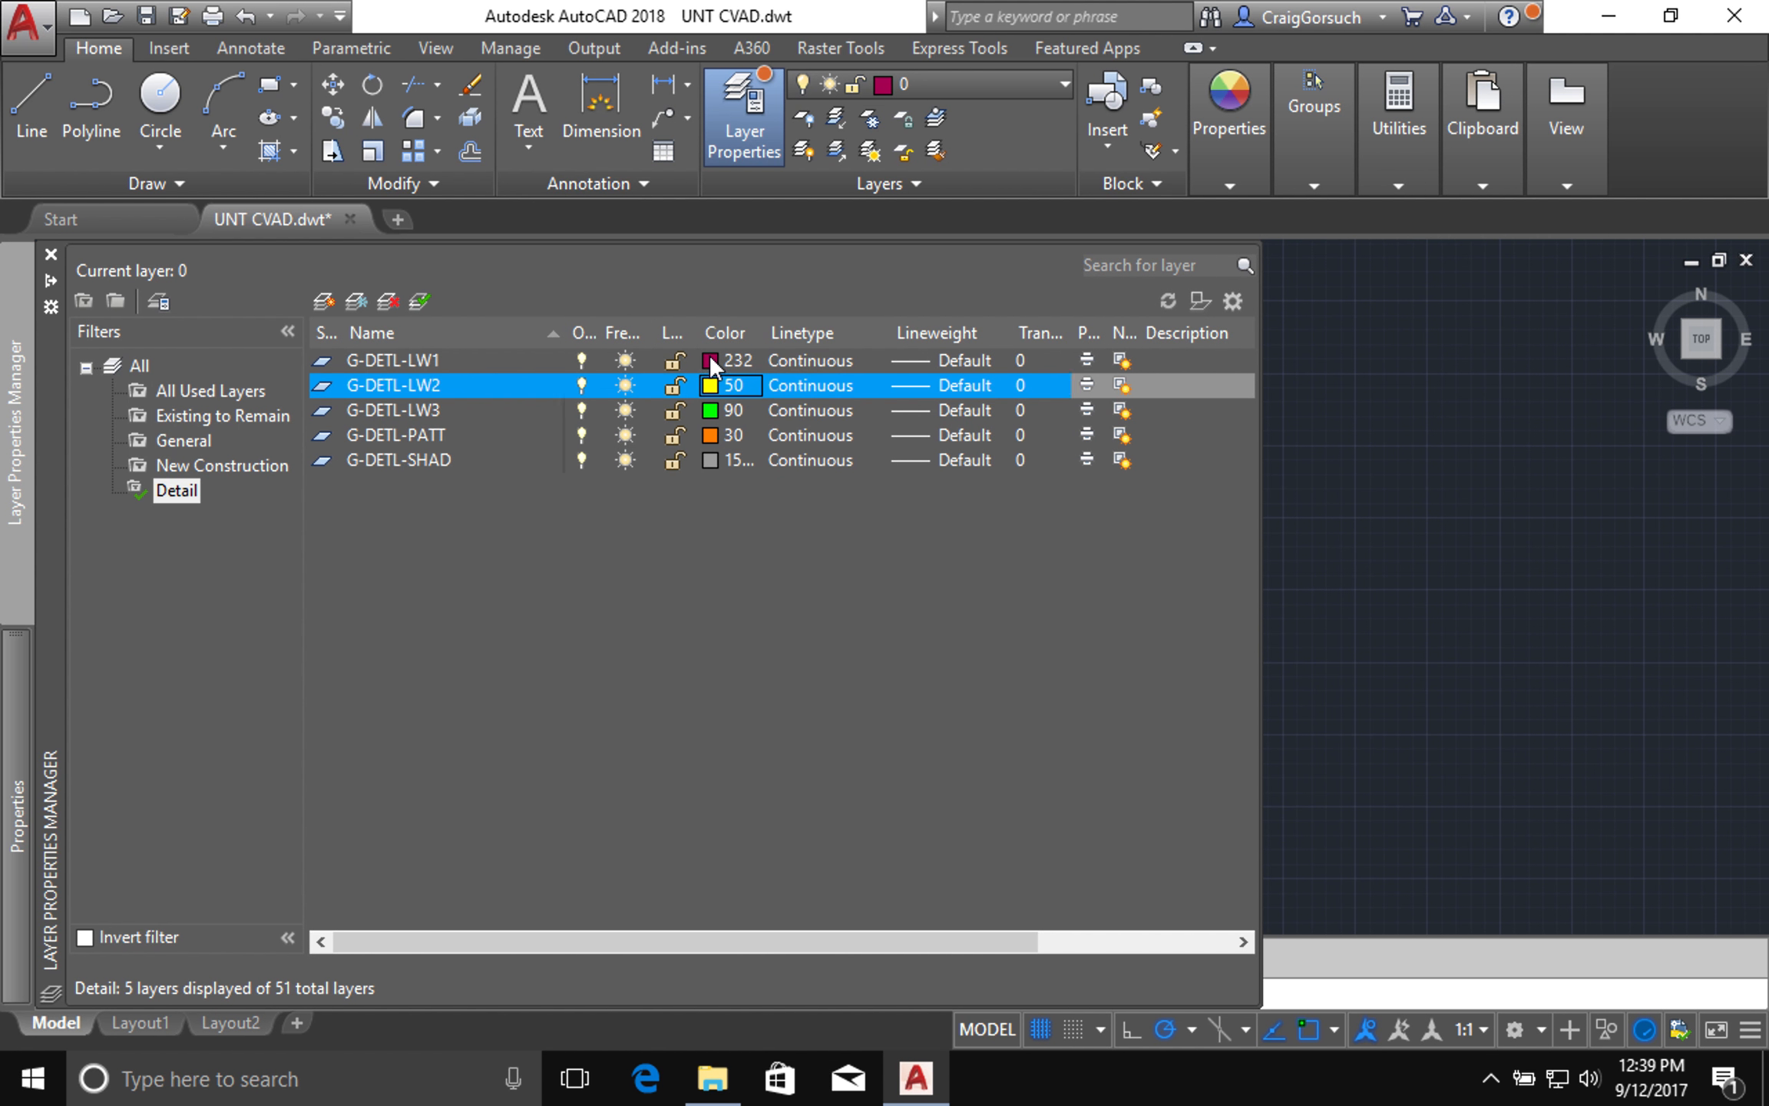
click(711, 361)
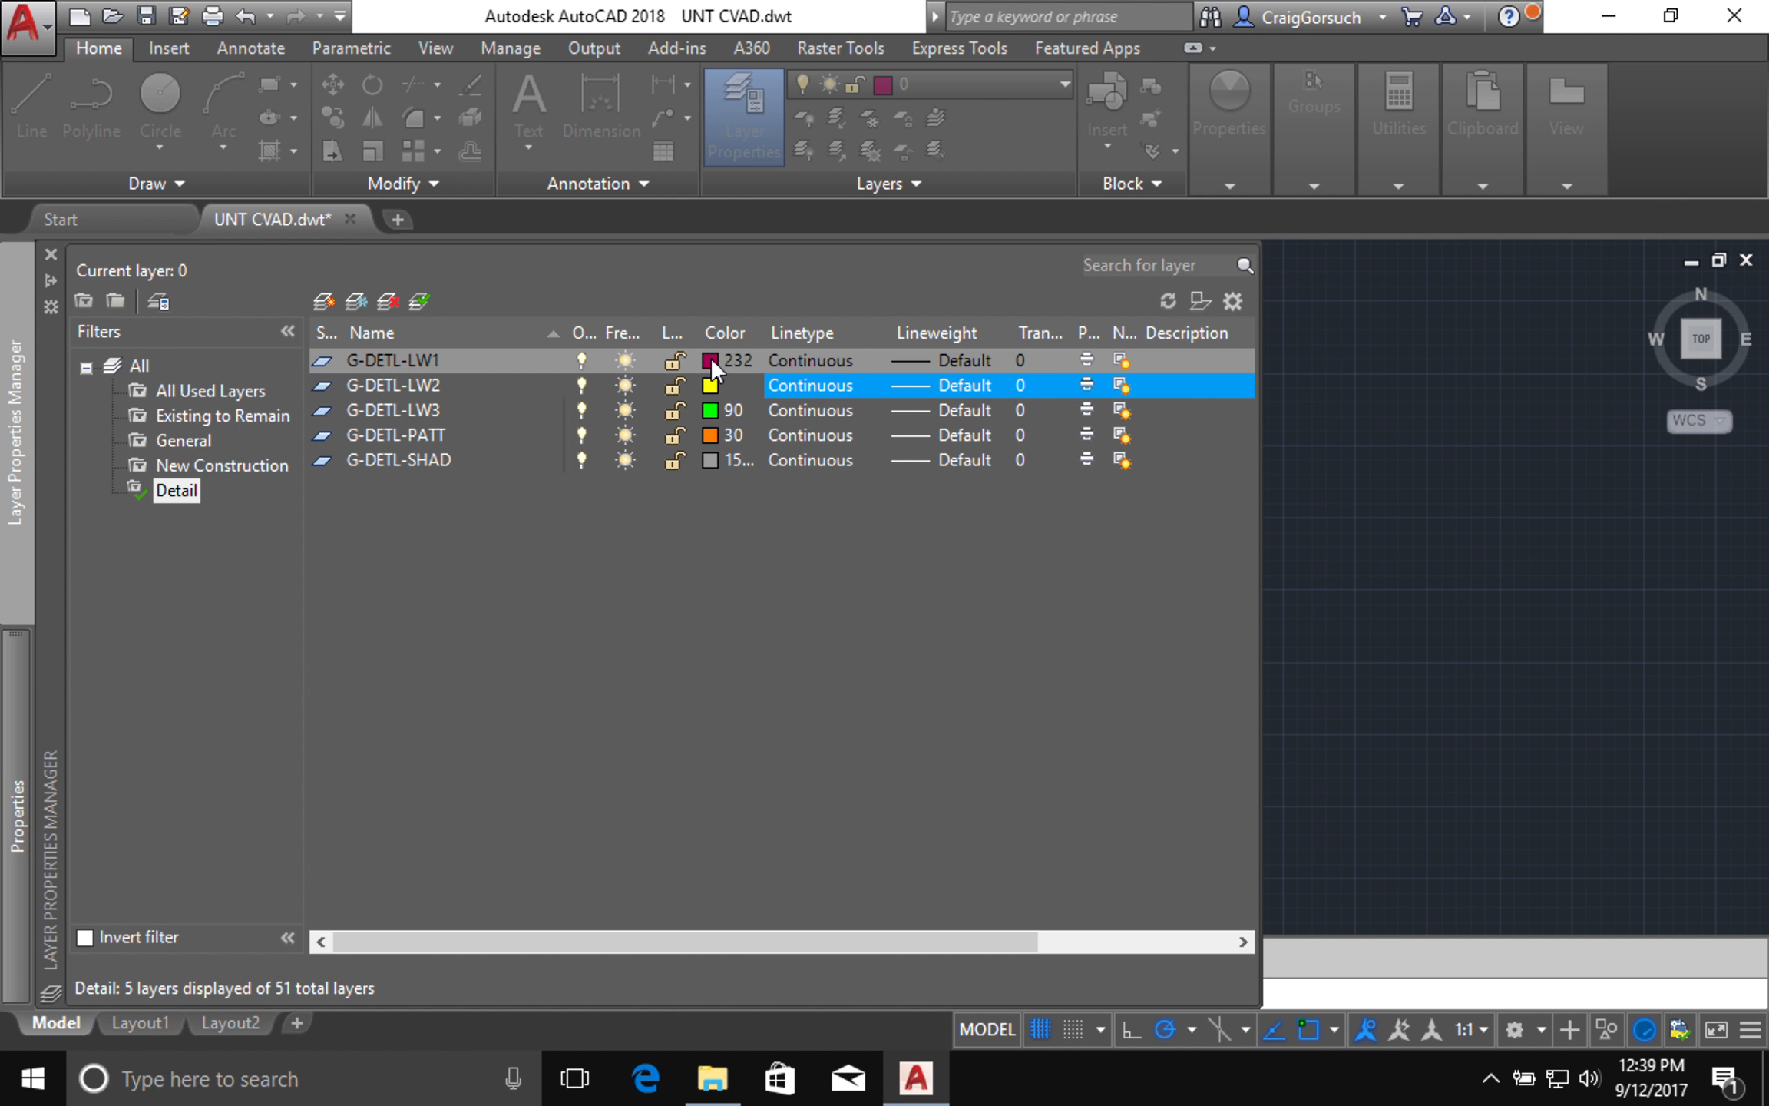
text(0)
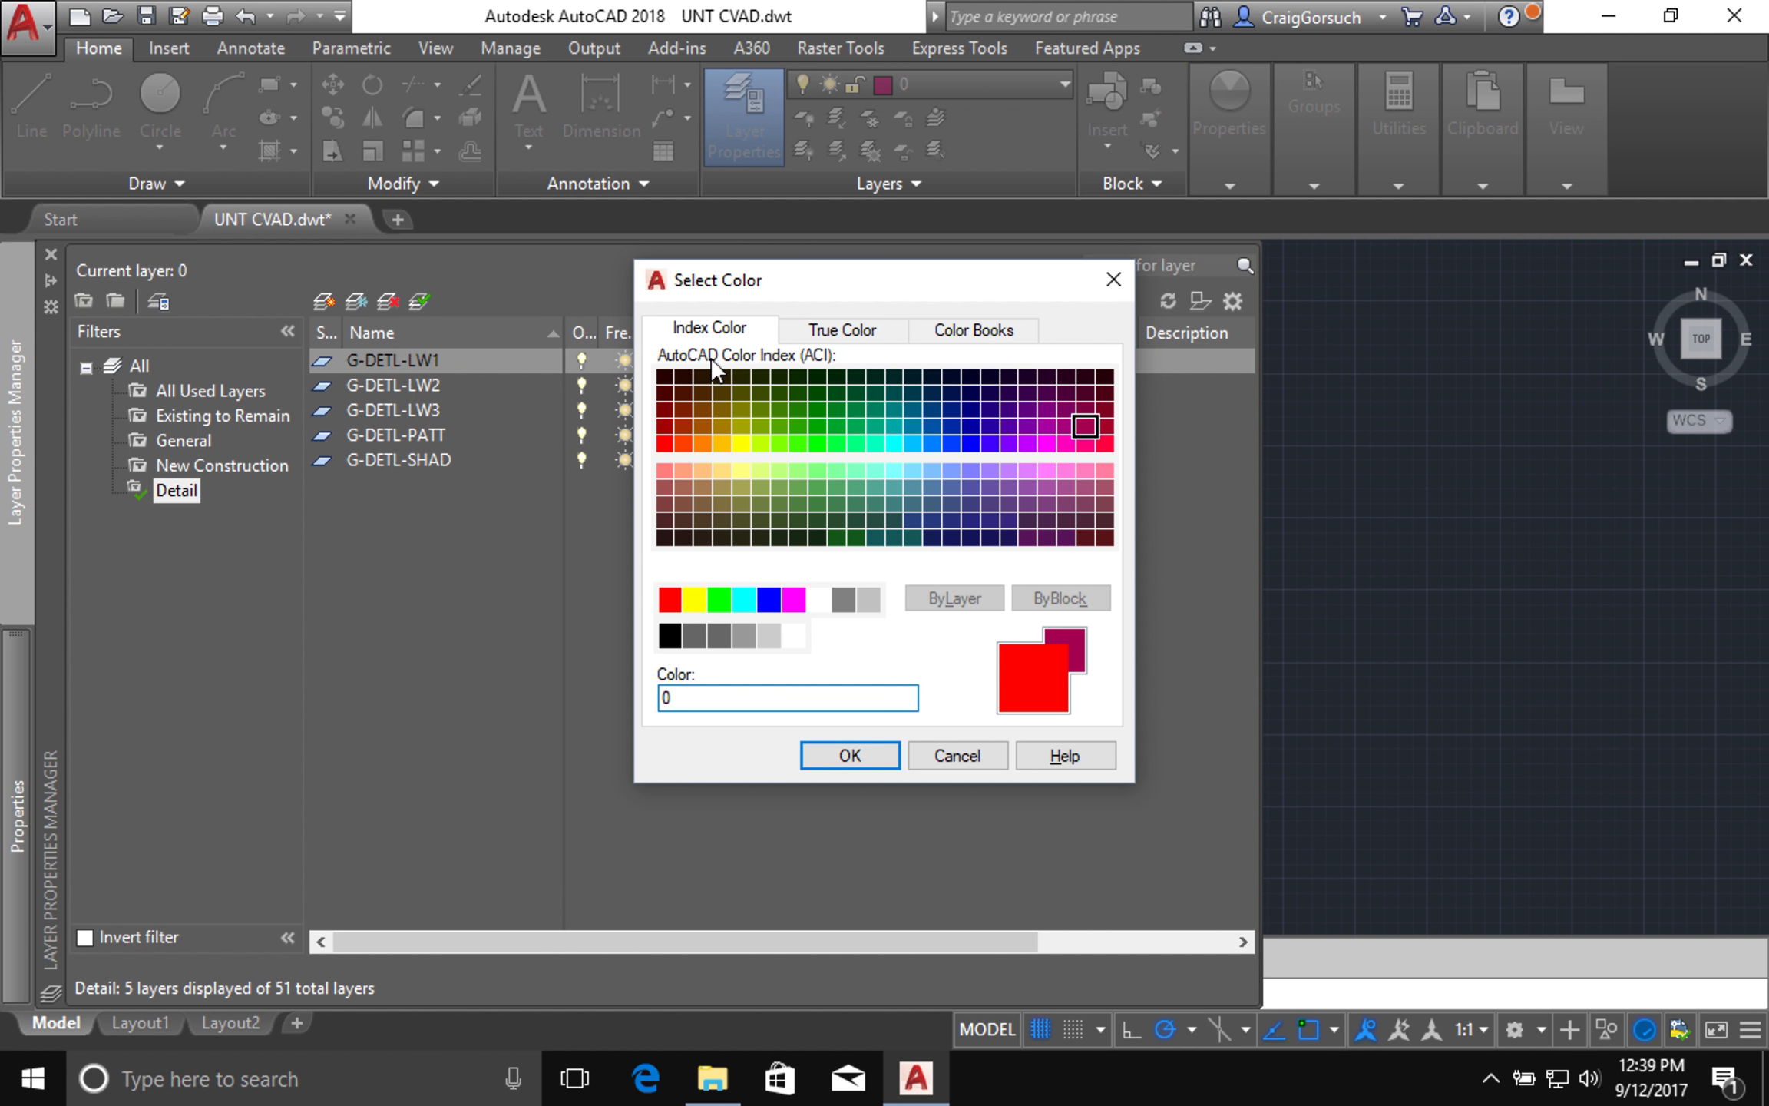
key(Return)
click(950, 588)
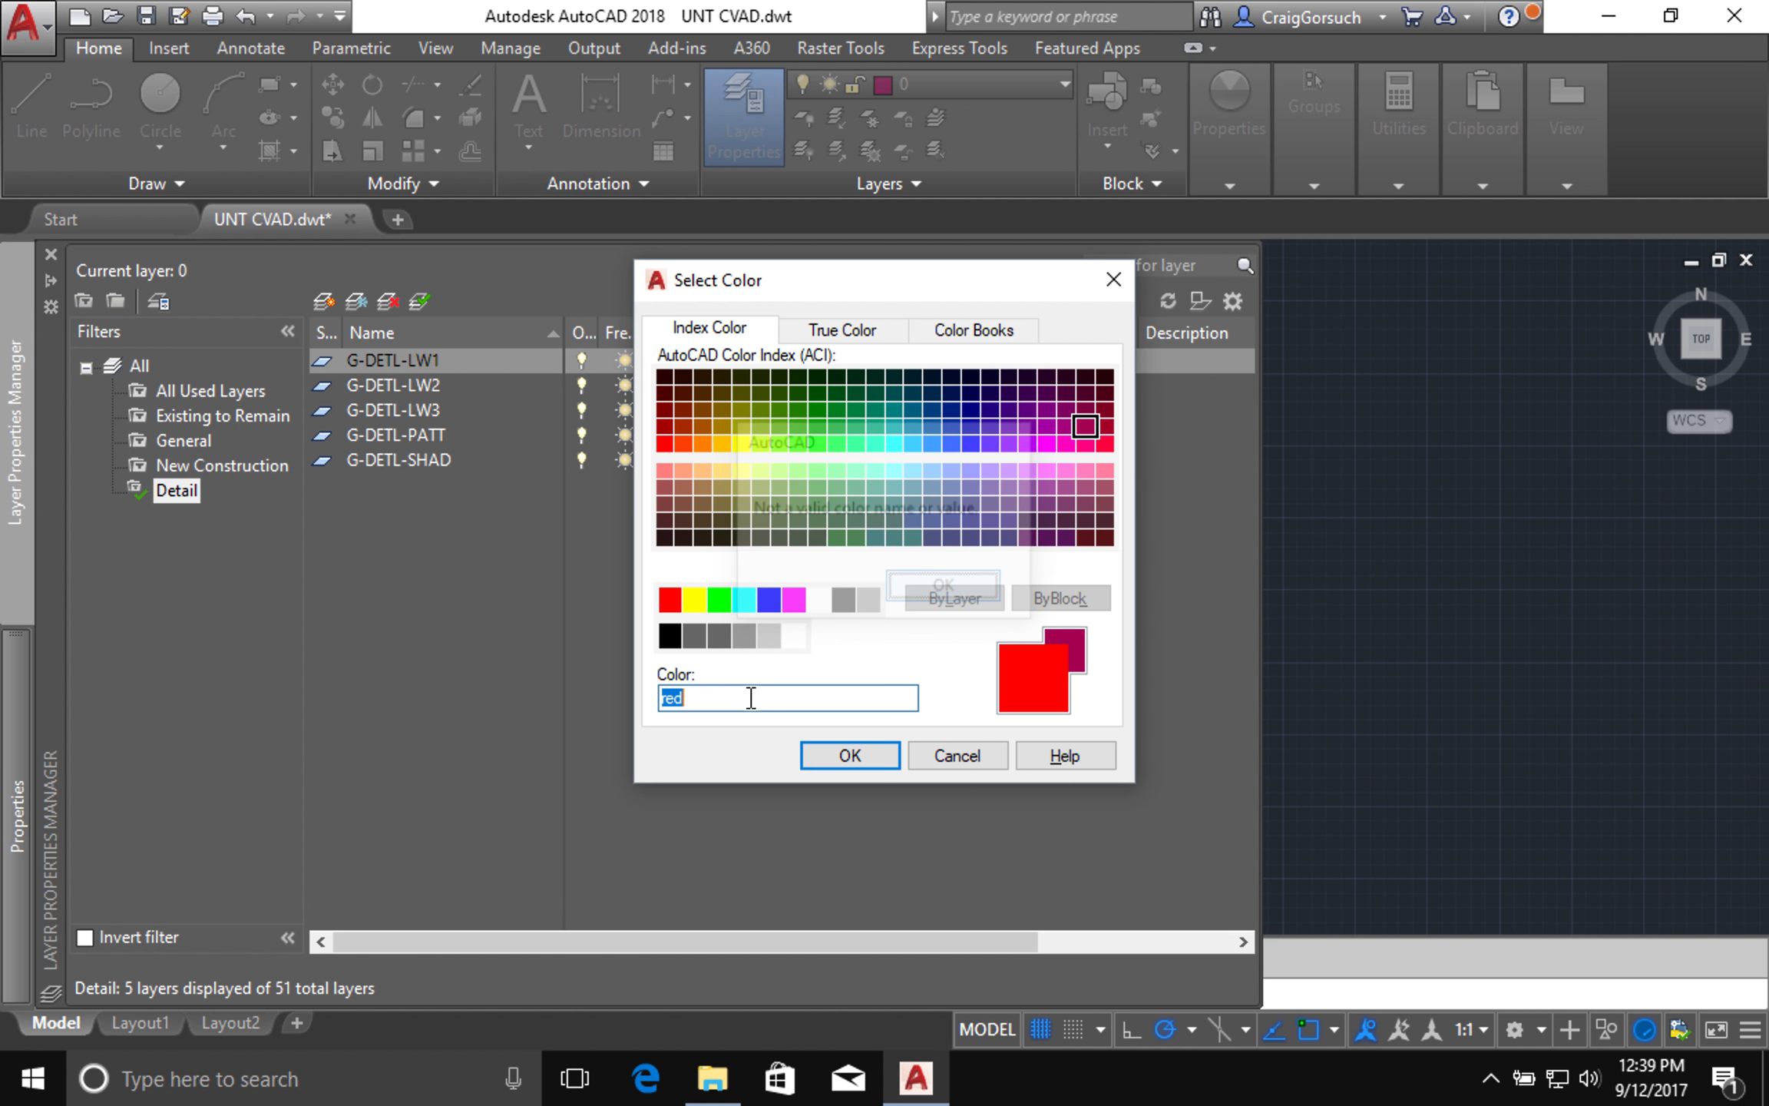
text(10)
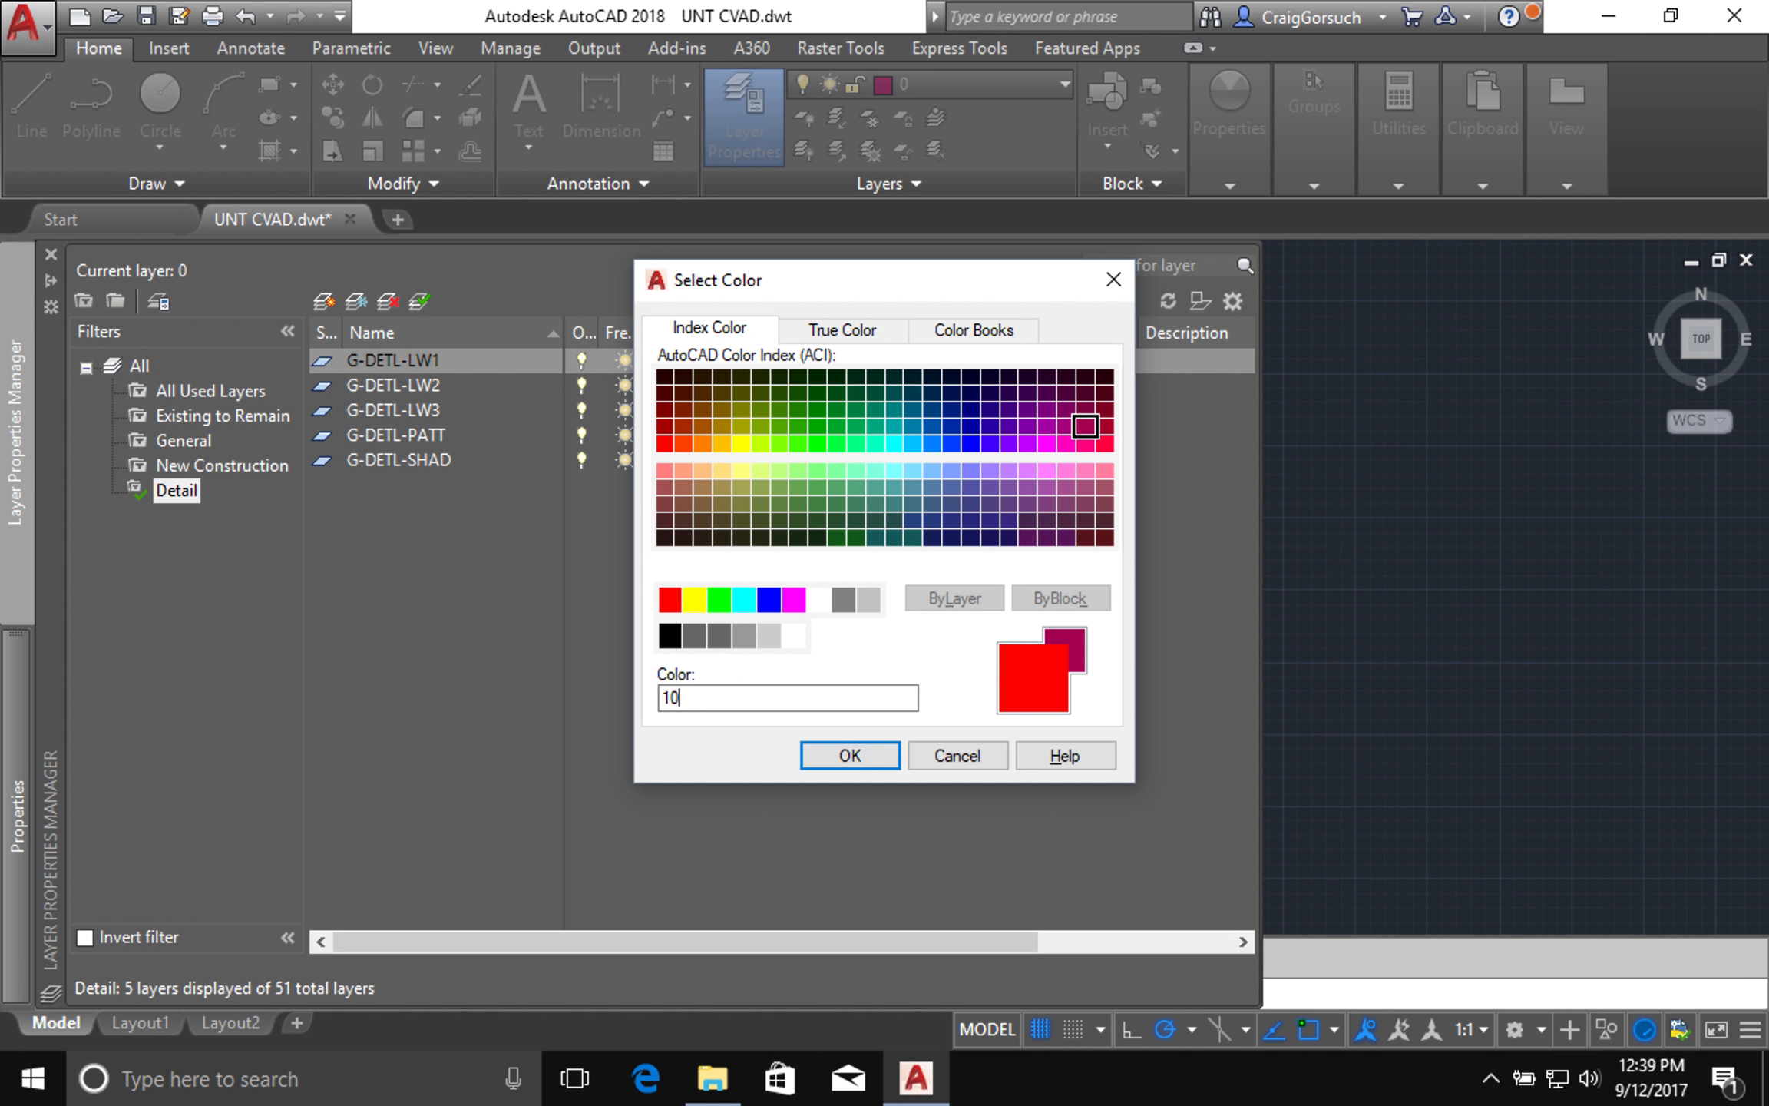
key(Return)
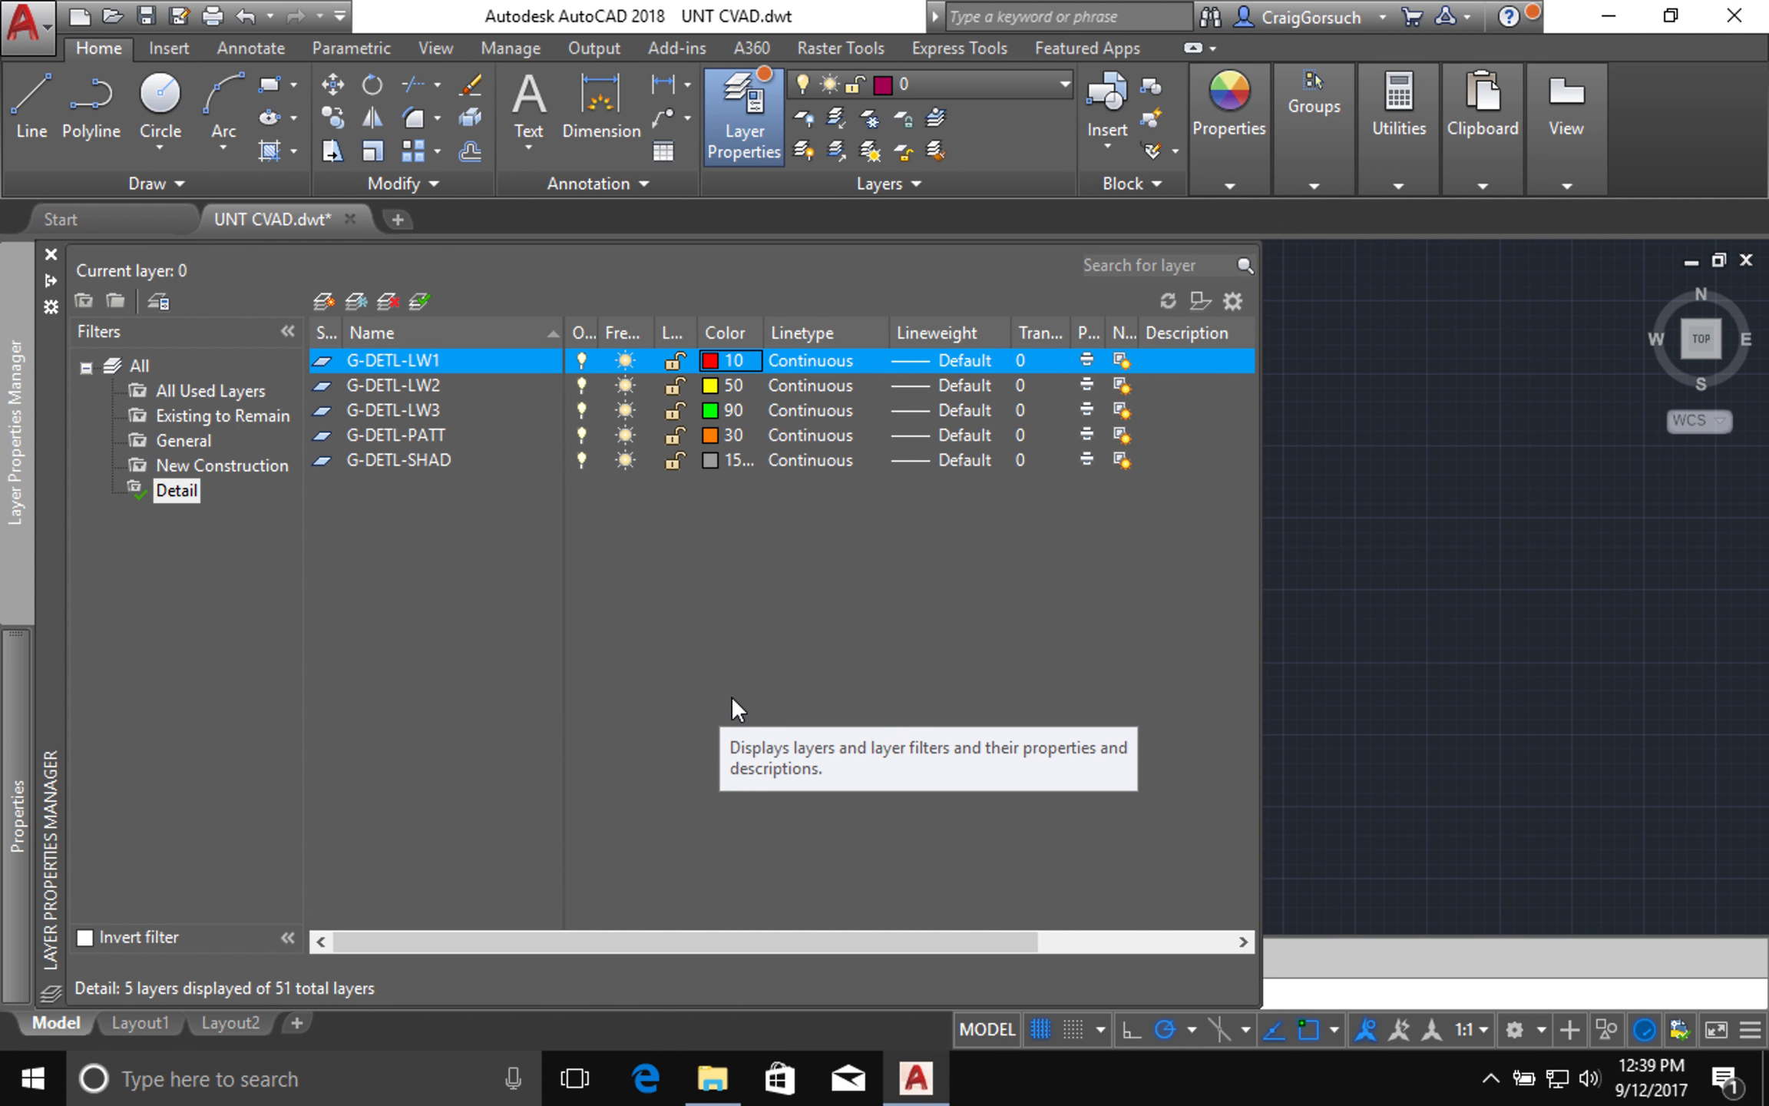
Step: Set the lineweights to 0.25 mm for G-DETL-LW1 and 0.50 mm for G-DETL-LW2
click(958, 356)
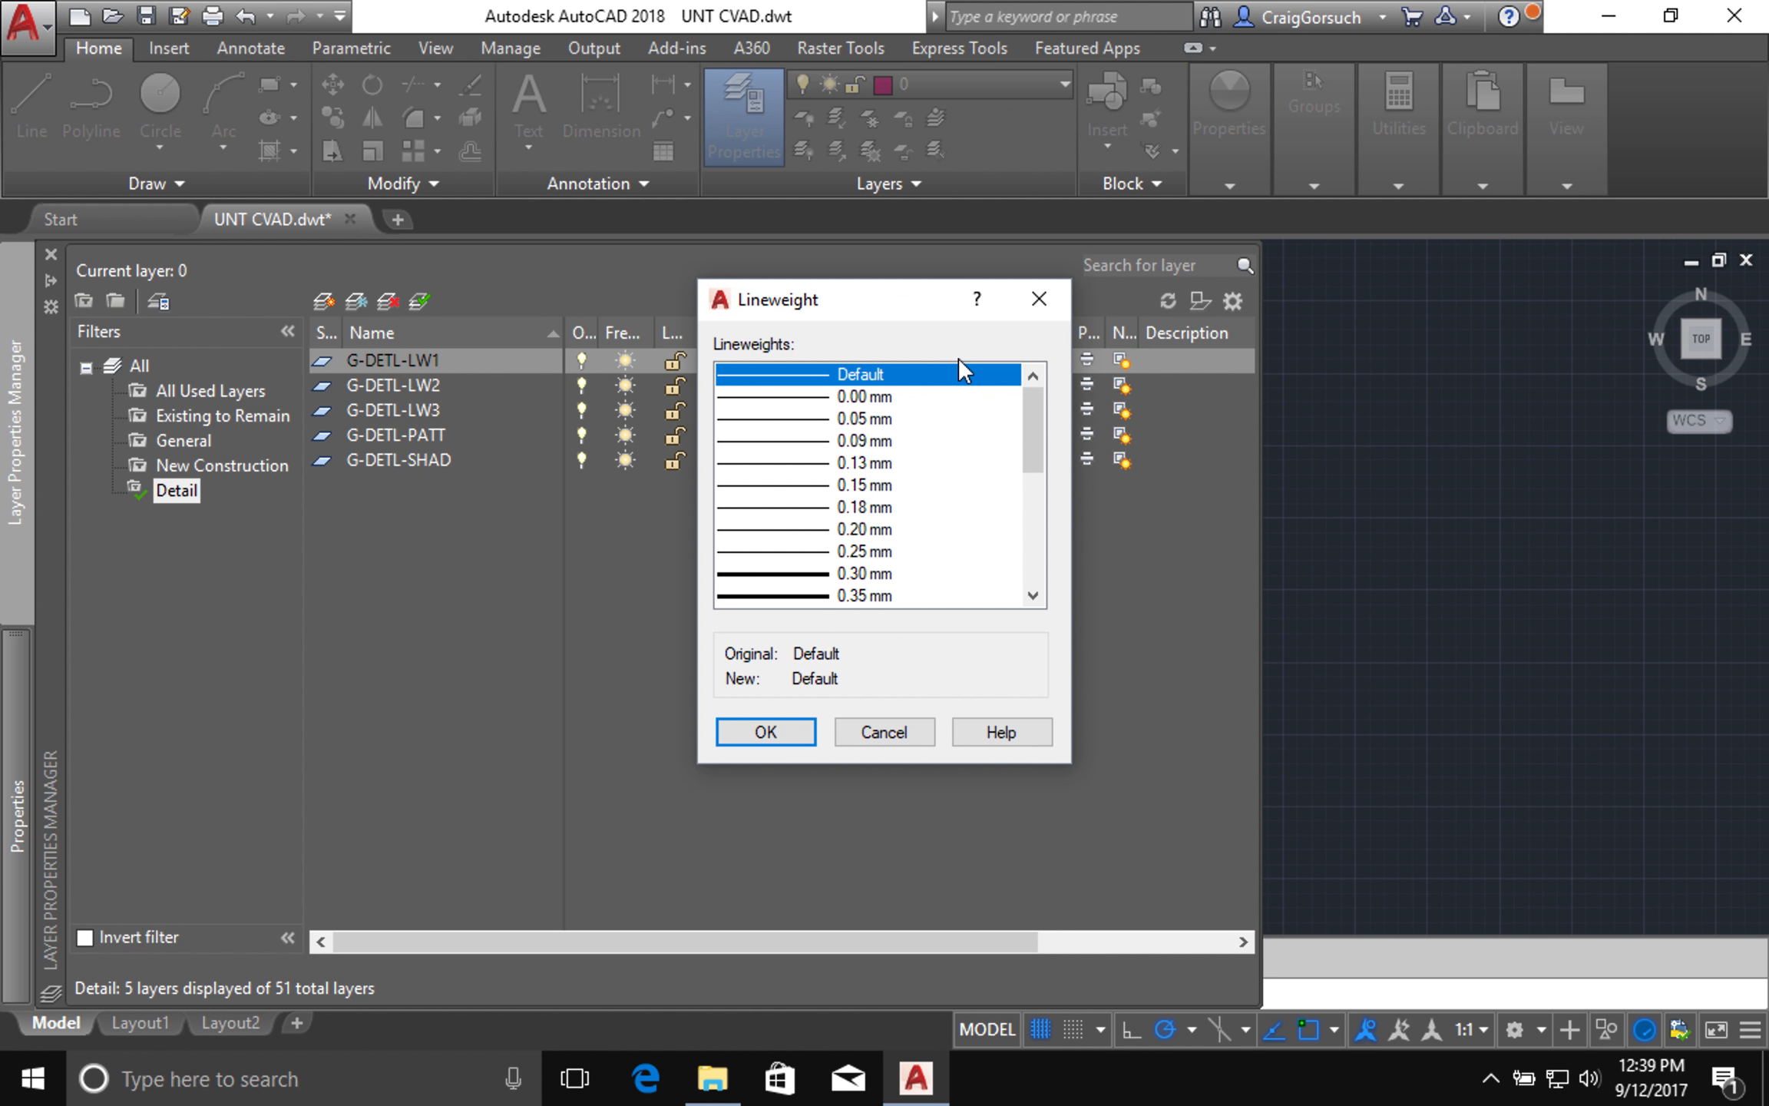
click(852, 552)
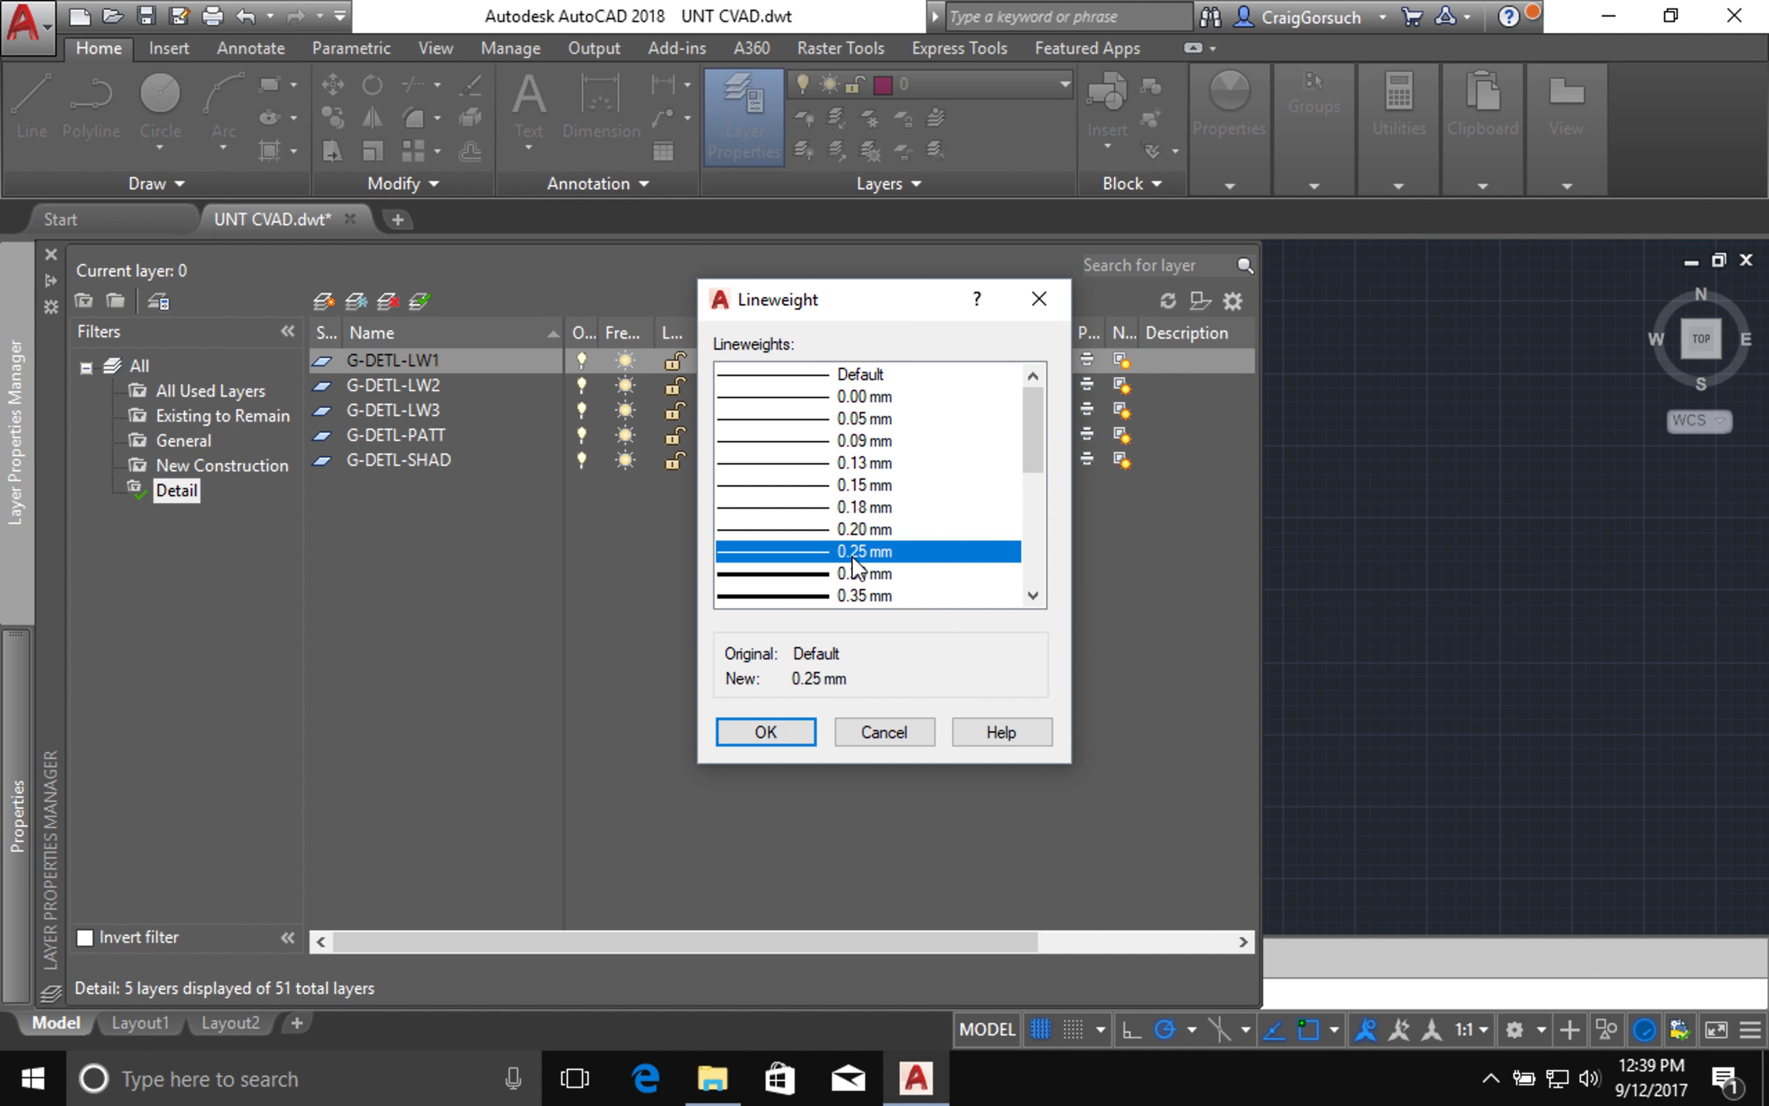
click(768, 732)
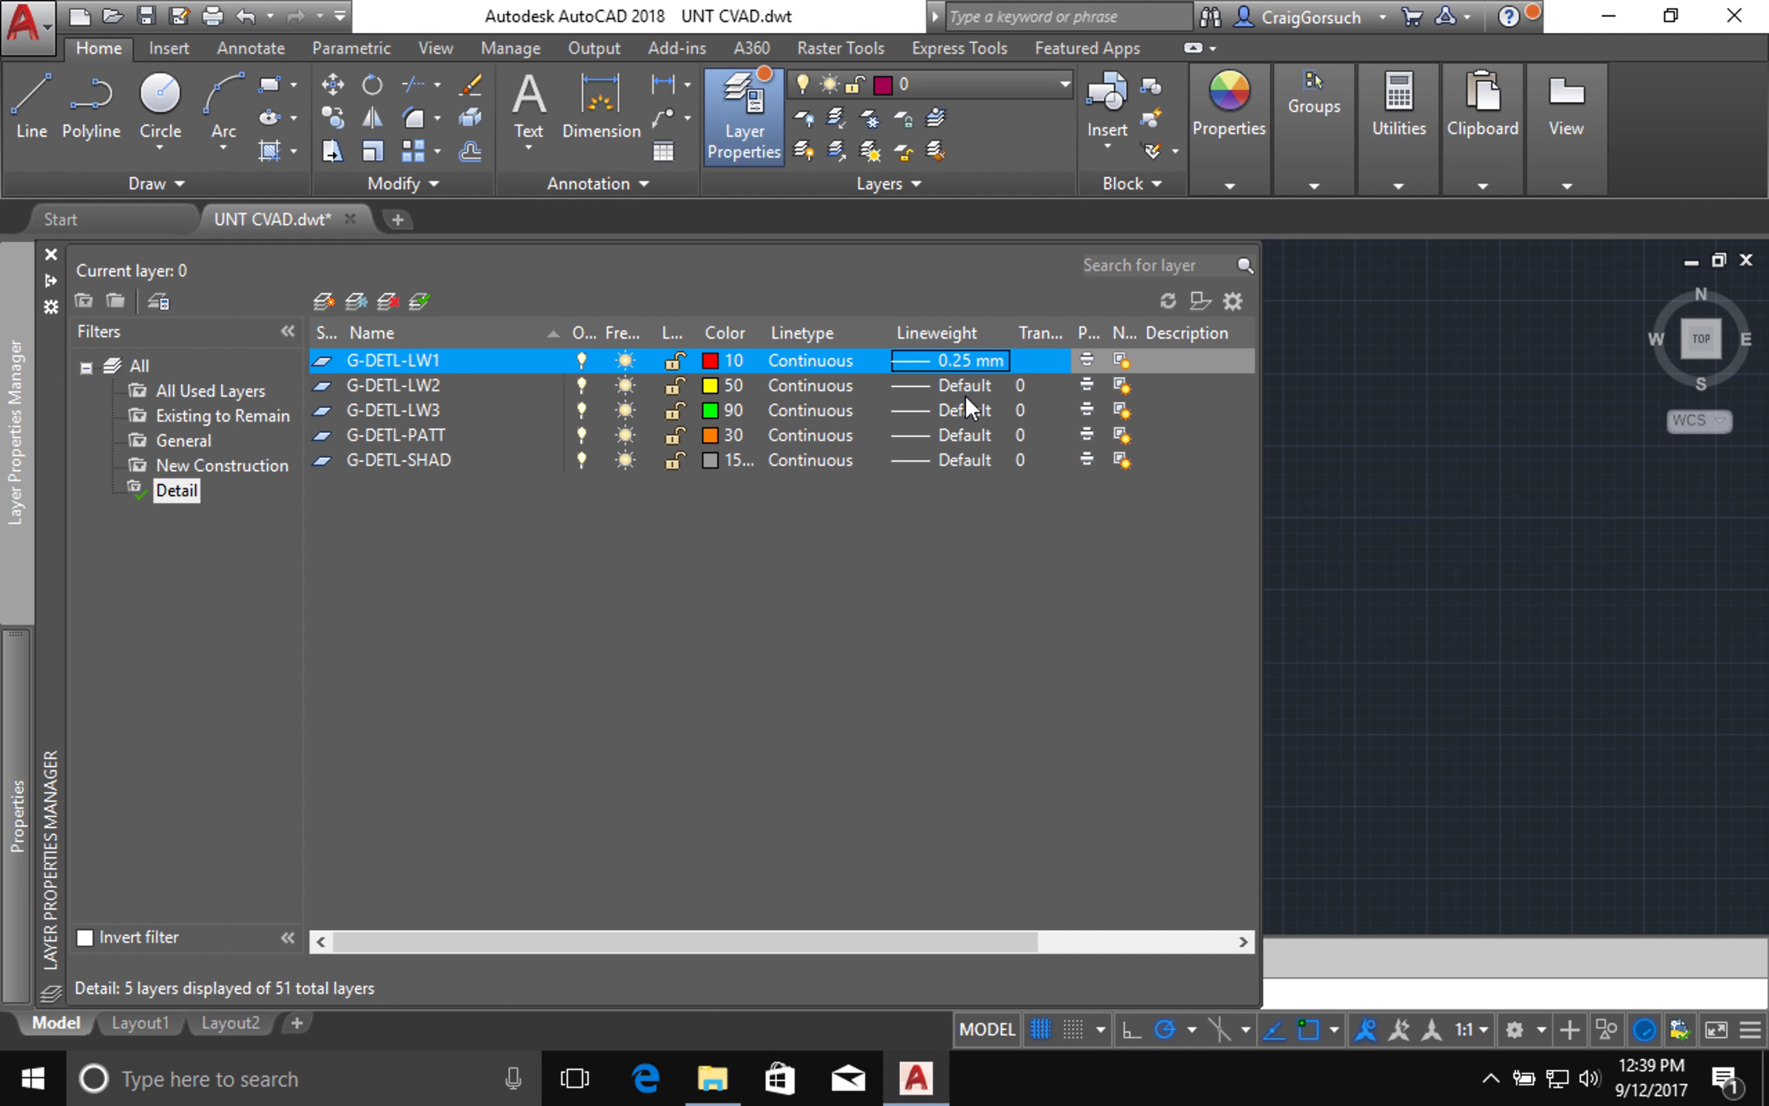
click(961, 386)
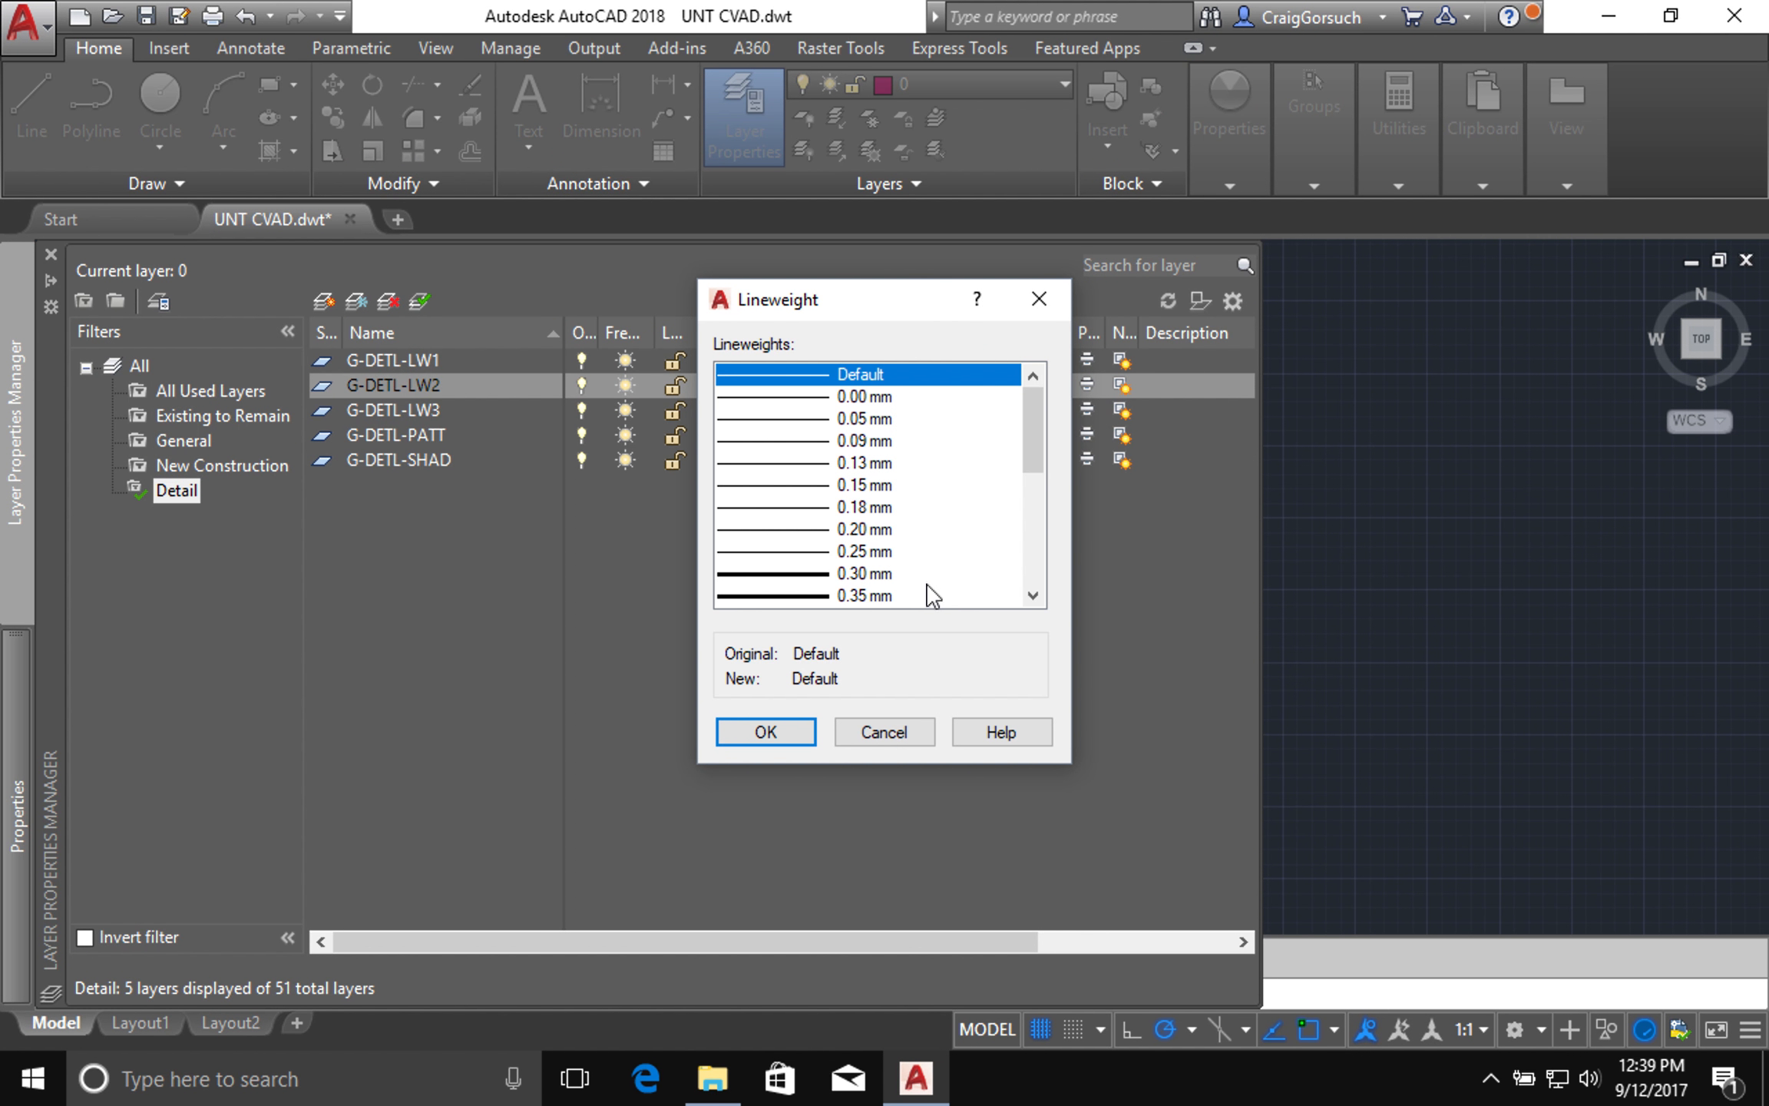
click(1034, 596)
click(1034, 597)
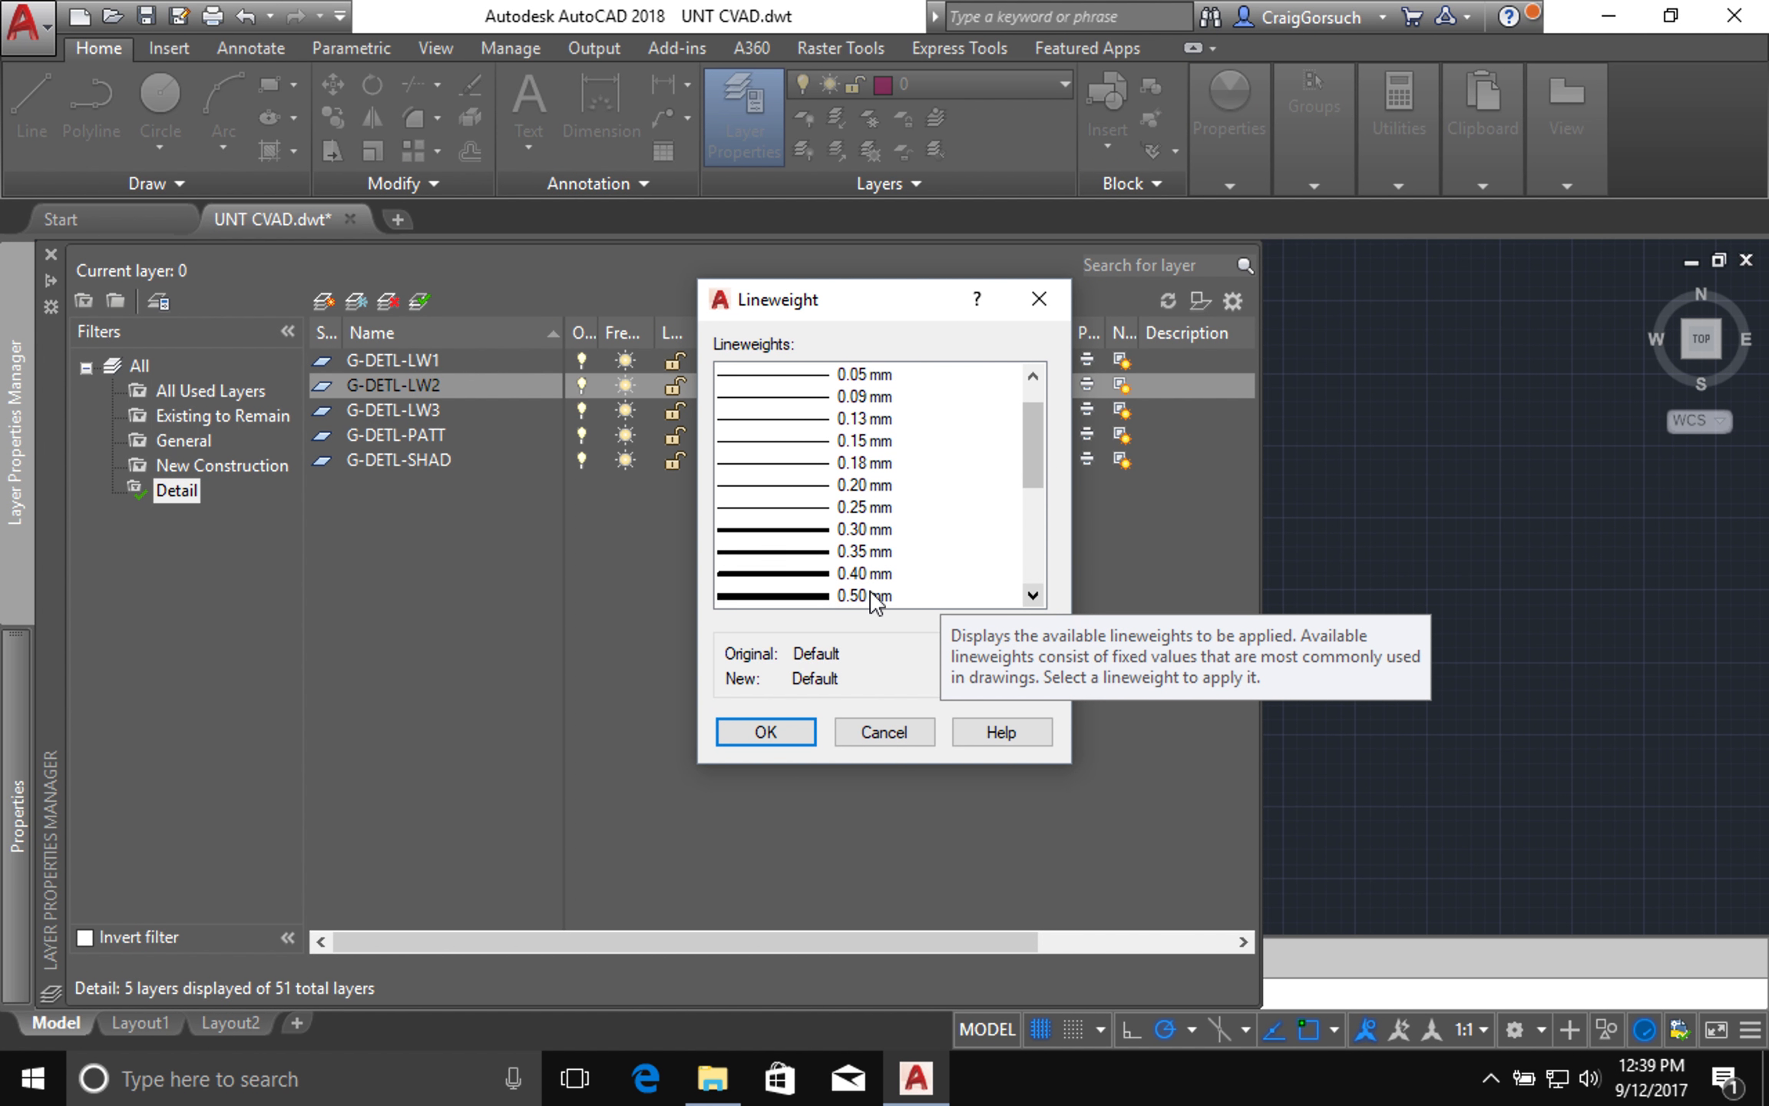
click(864, 596)
click(778, 726)
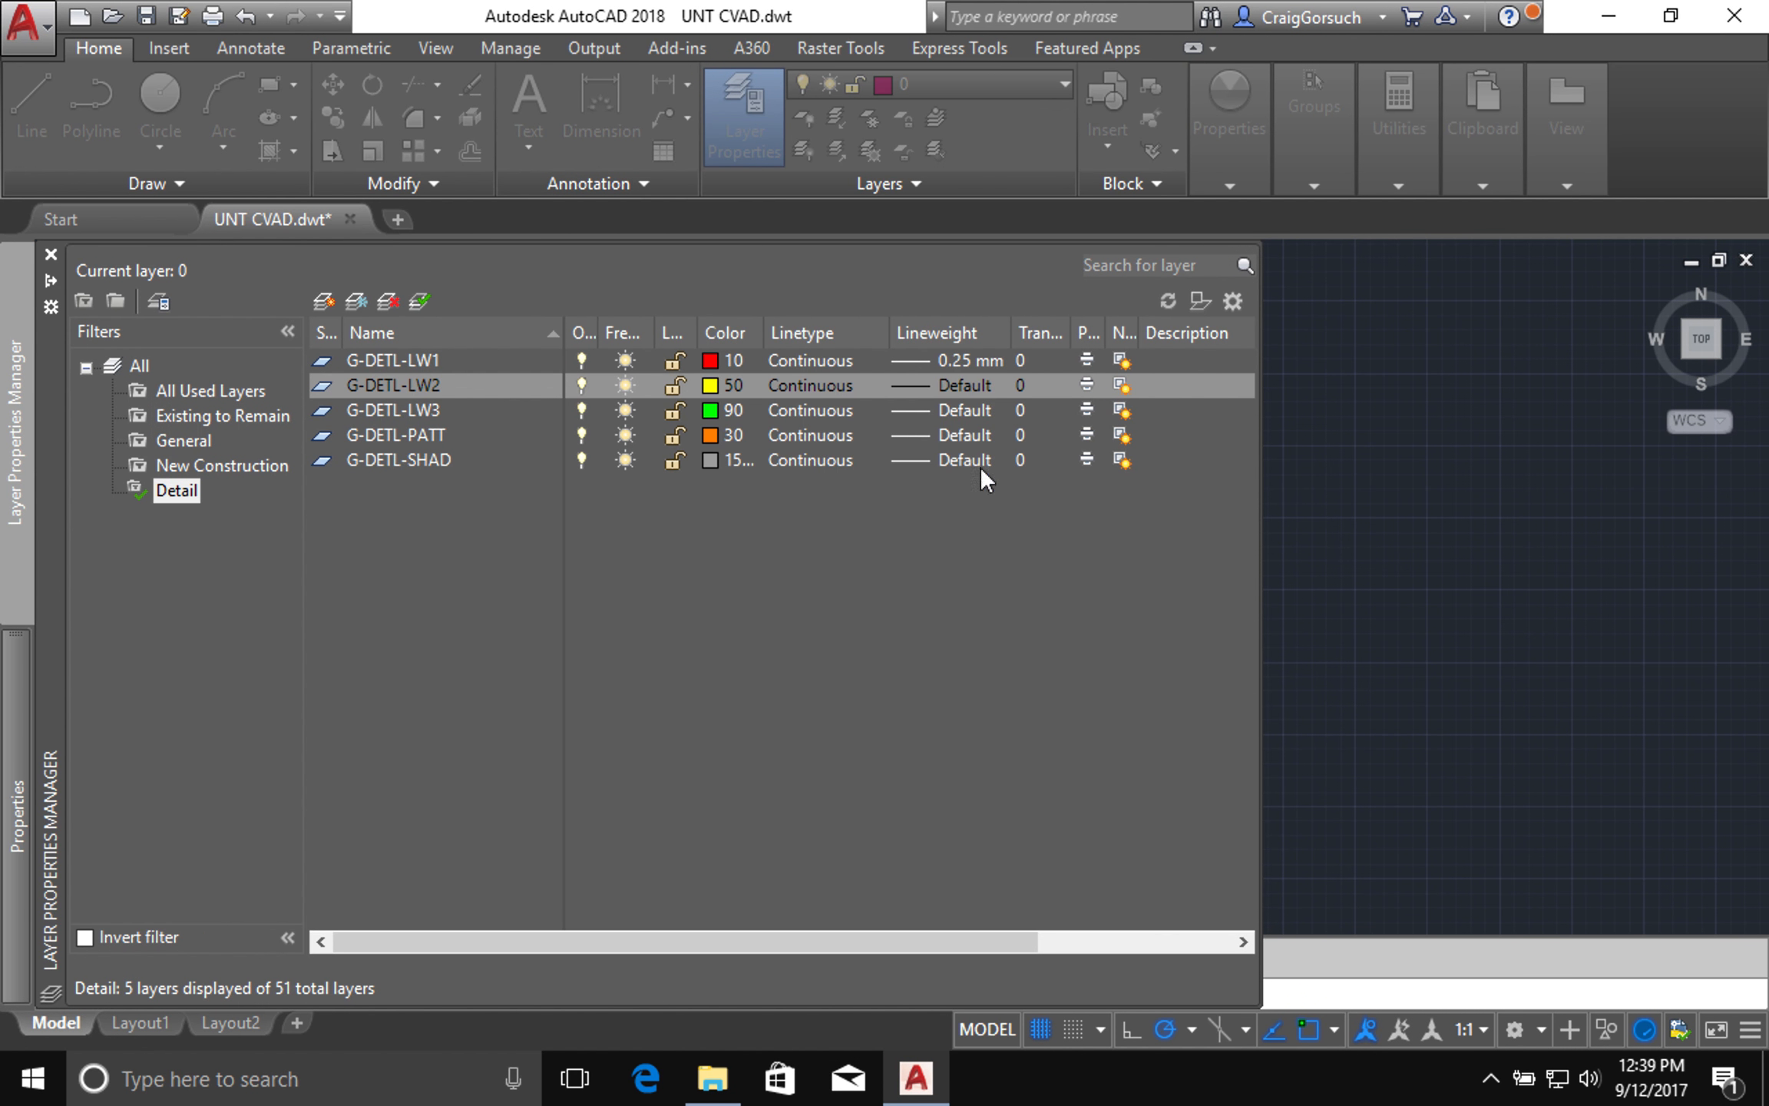
Step: Set the lineweights to 0.70 mm for G-DETL-LW3 and 0.09 mm for G-DETL-PATT
click(966, 411)
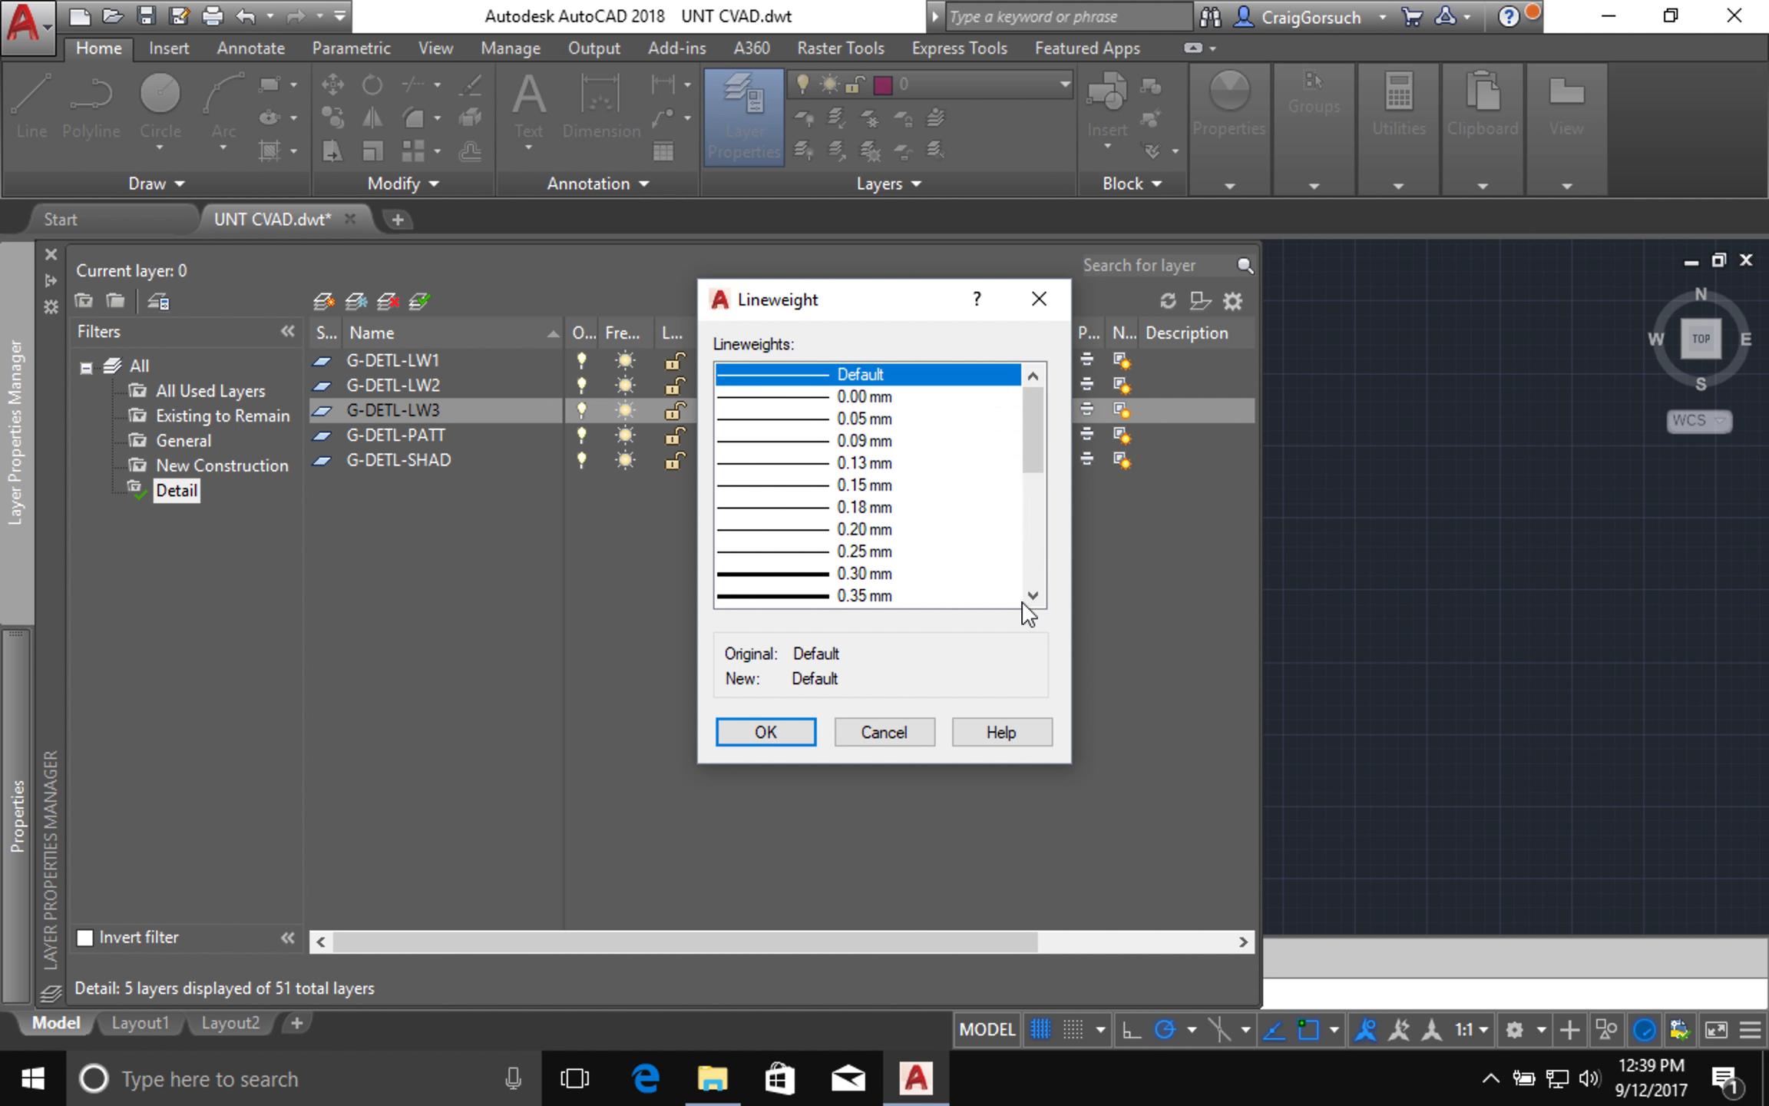
click(1033, 576)
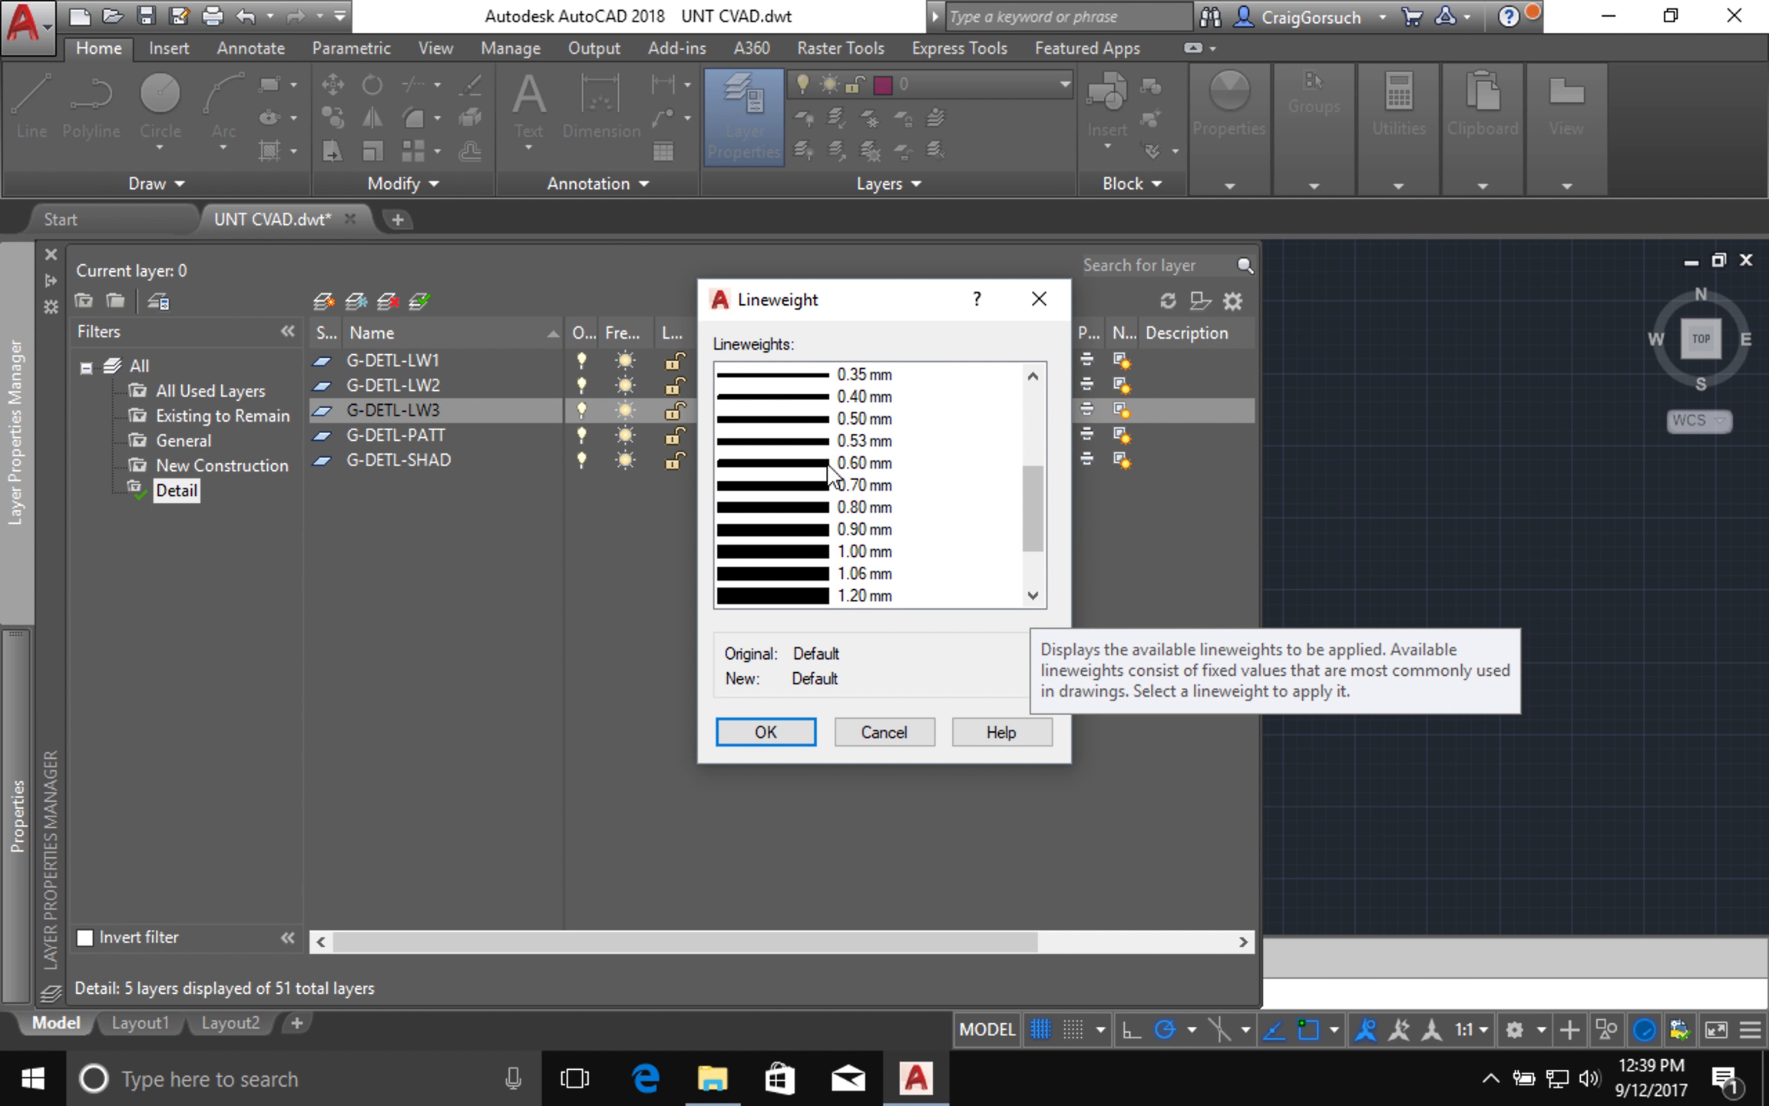
click(830, 484)
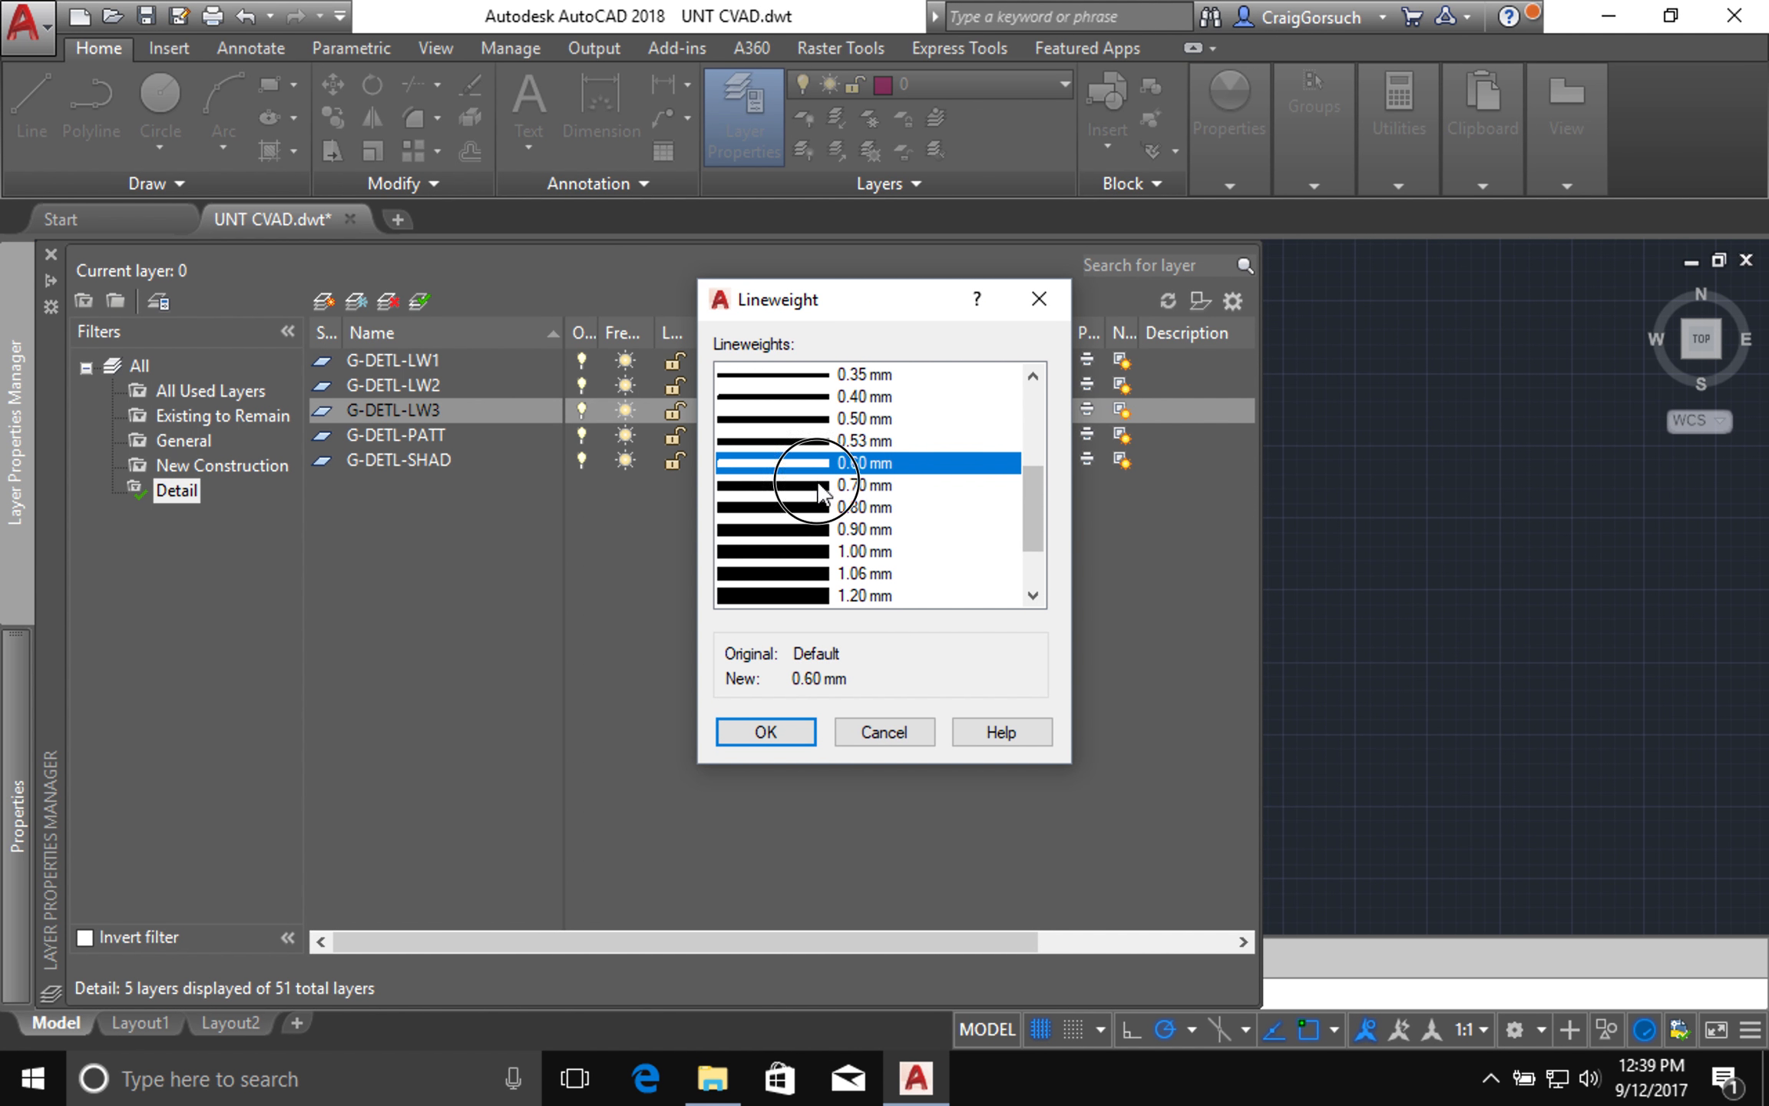
click(755, 732)
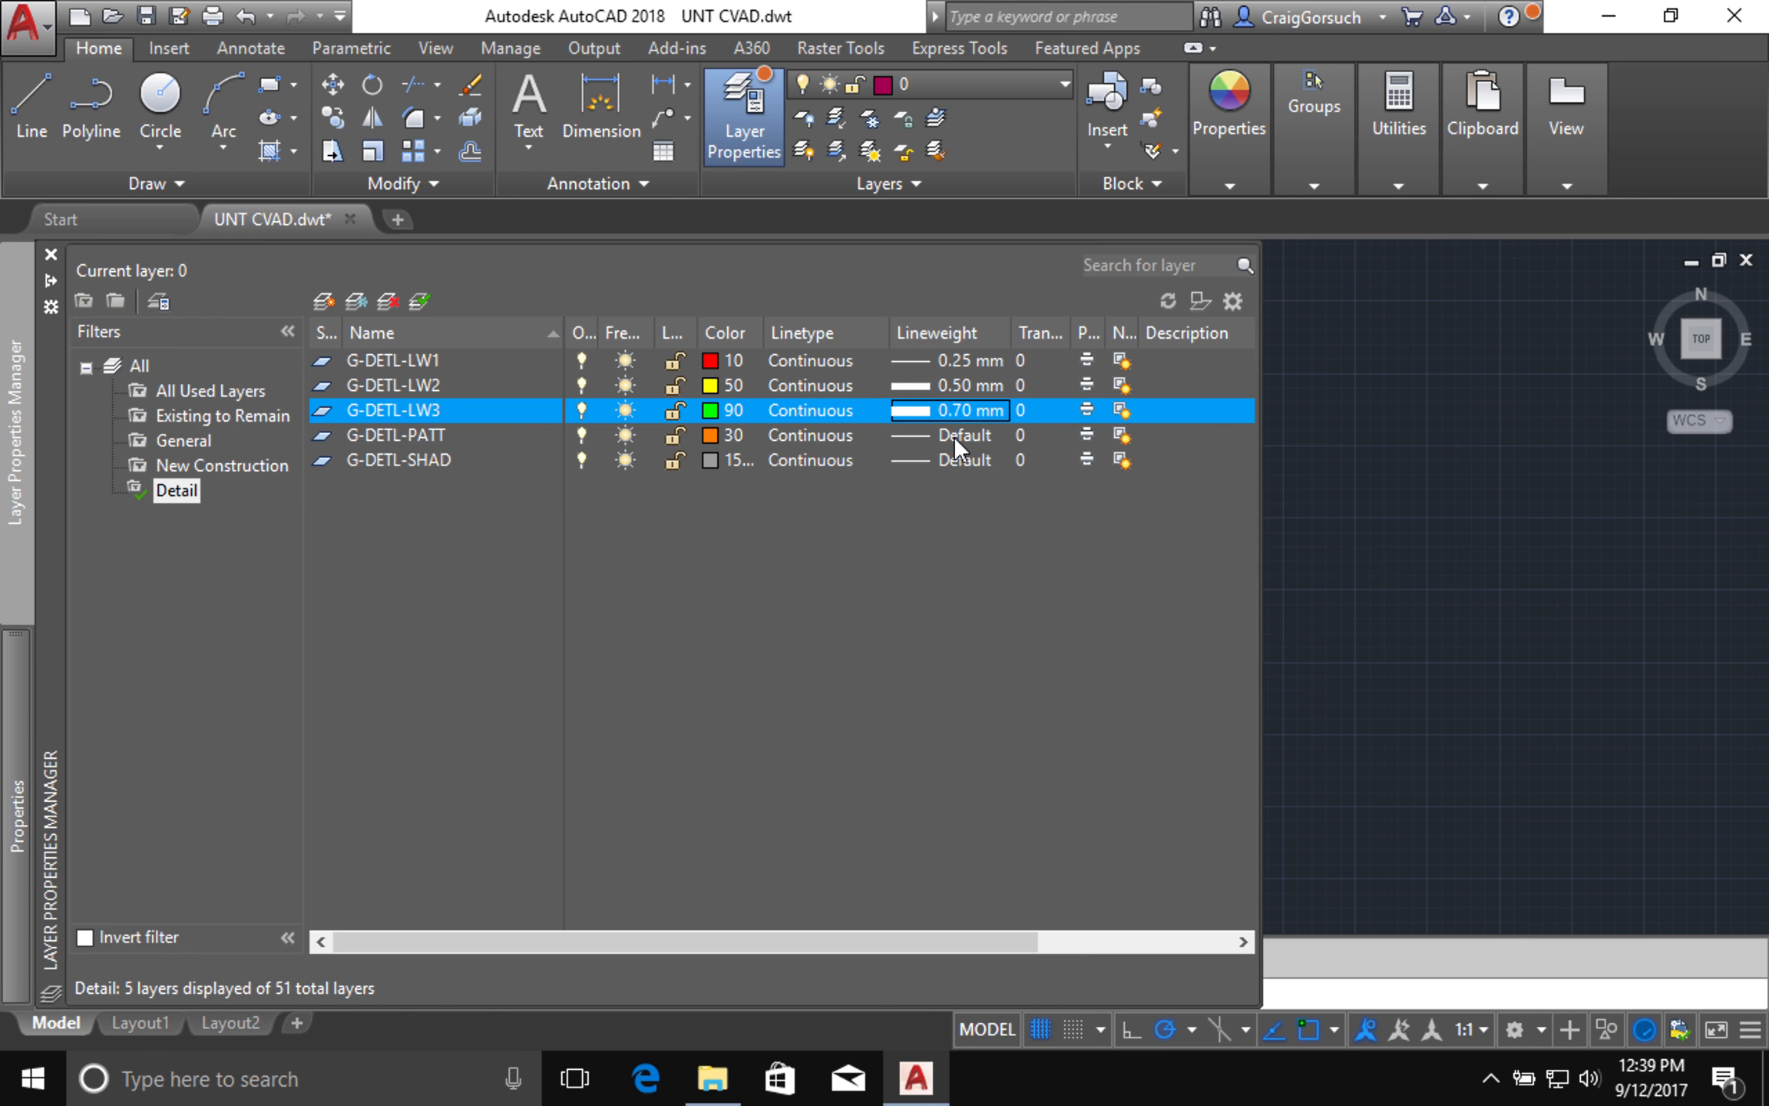
click(953, 437)
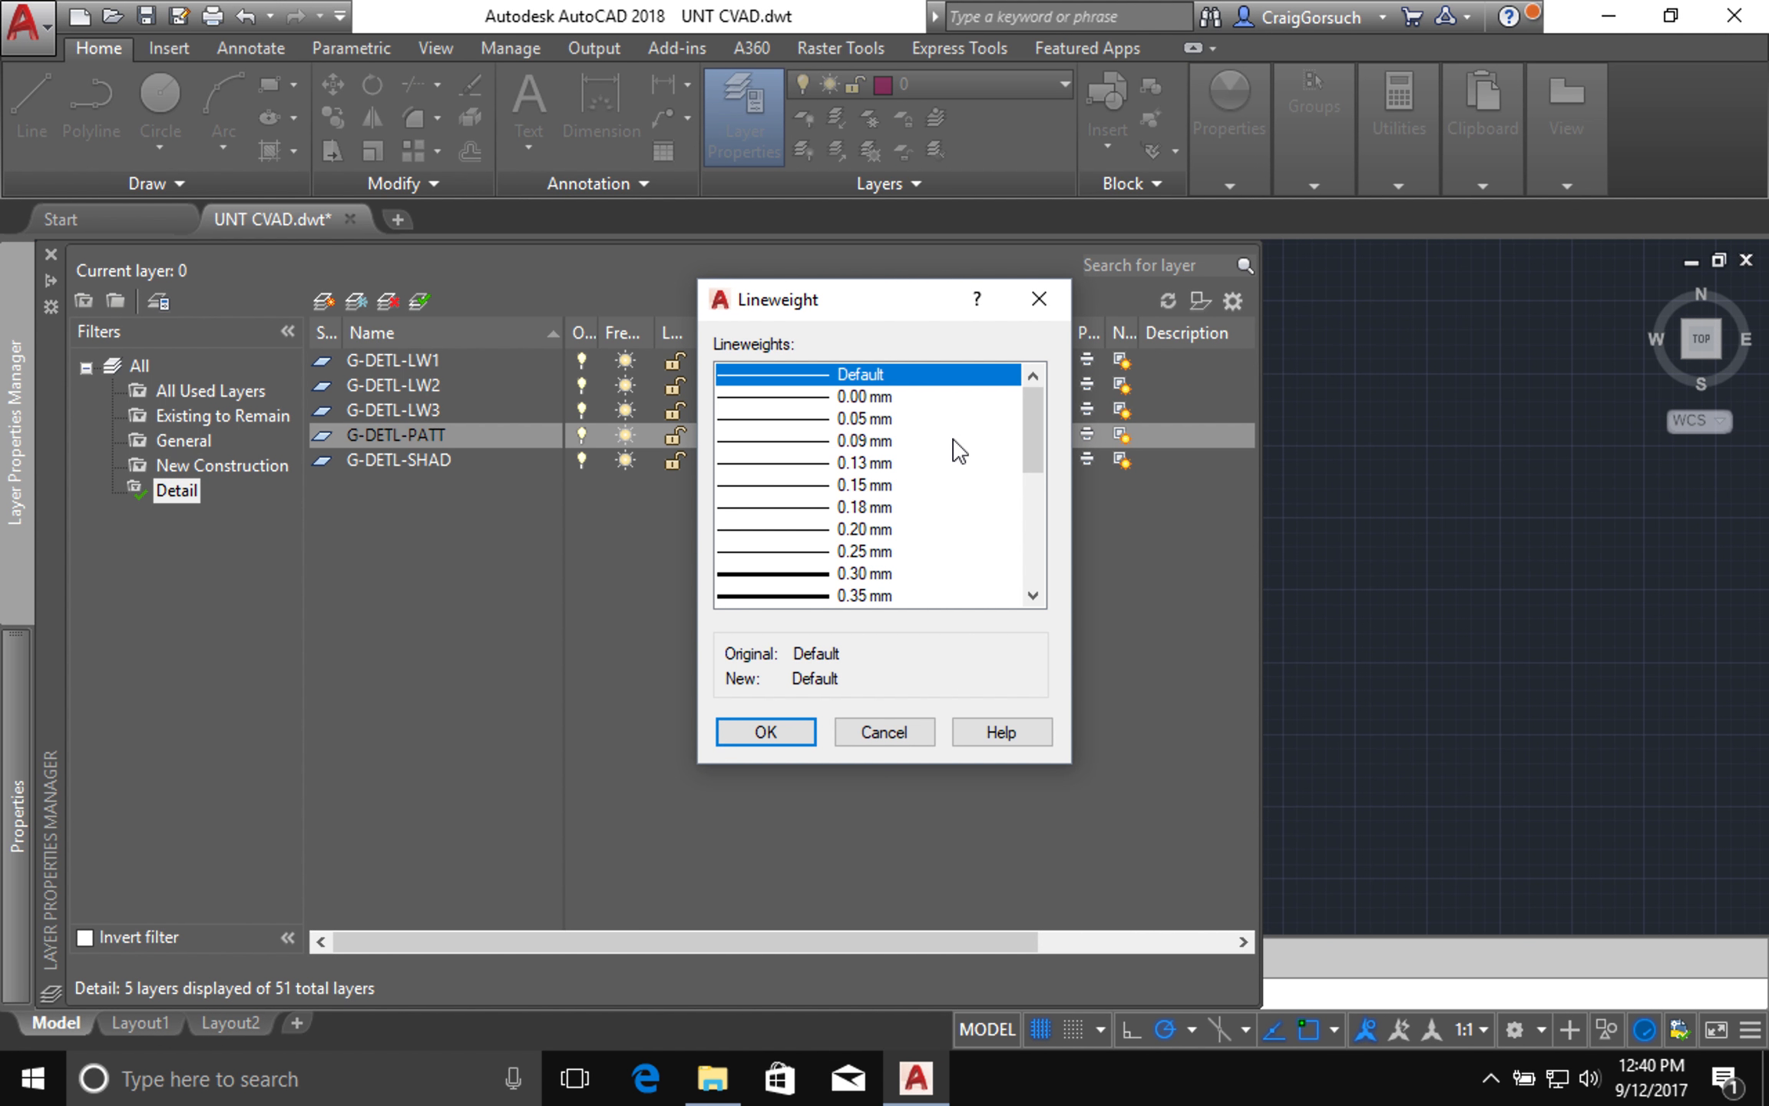
click(864, 441)
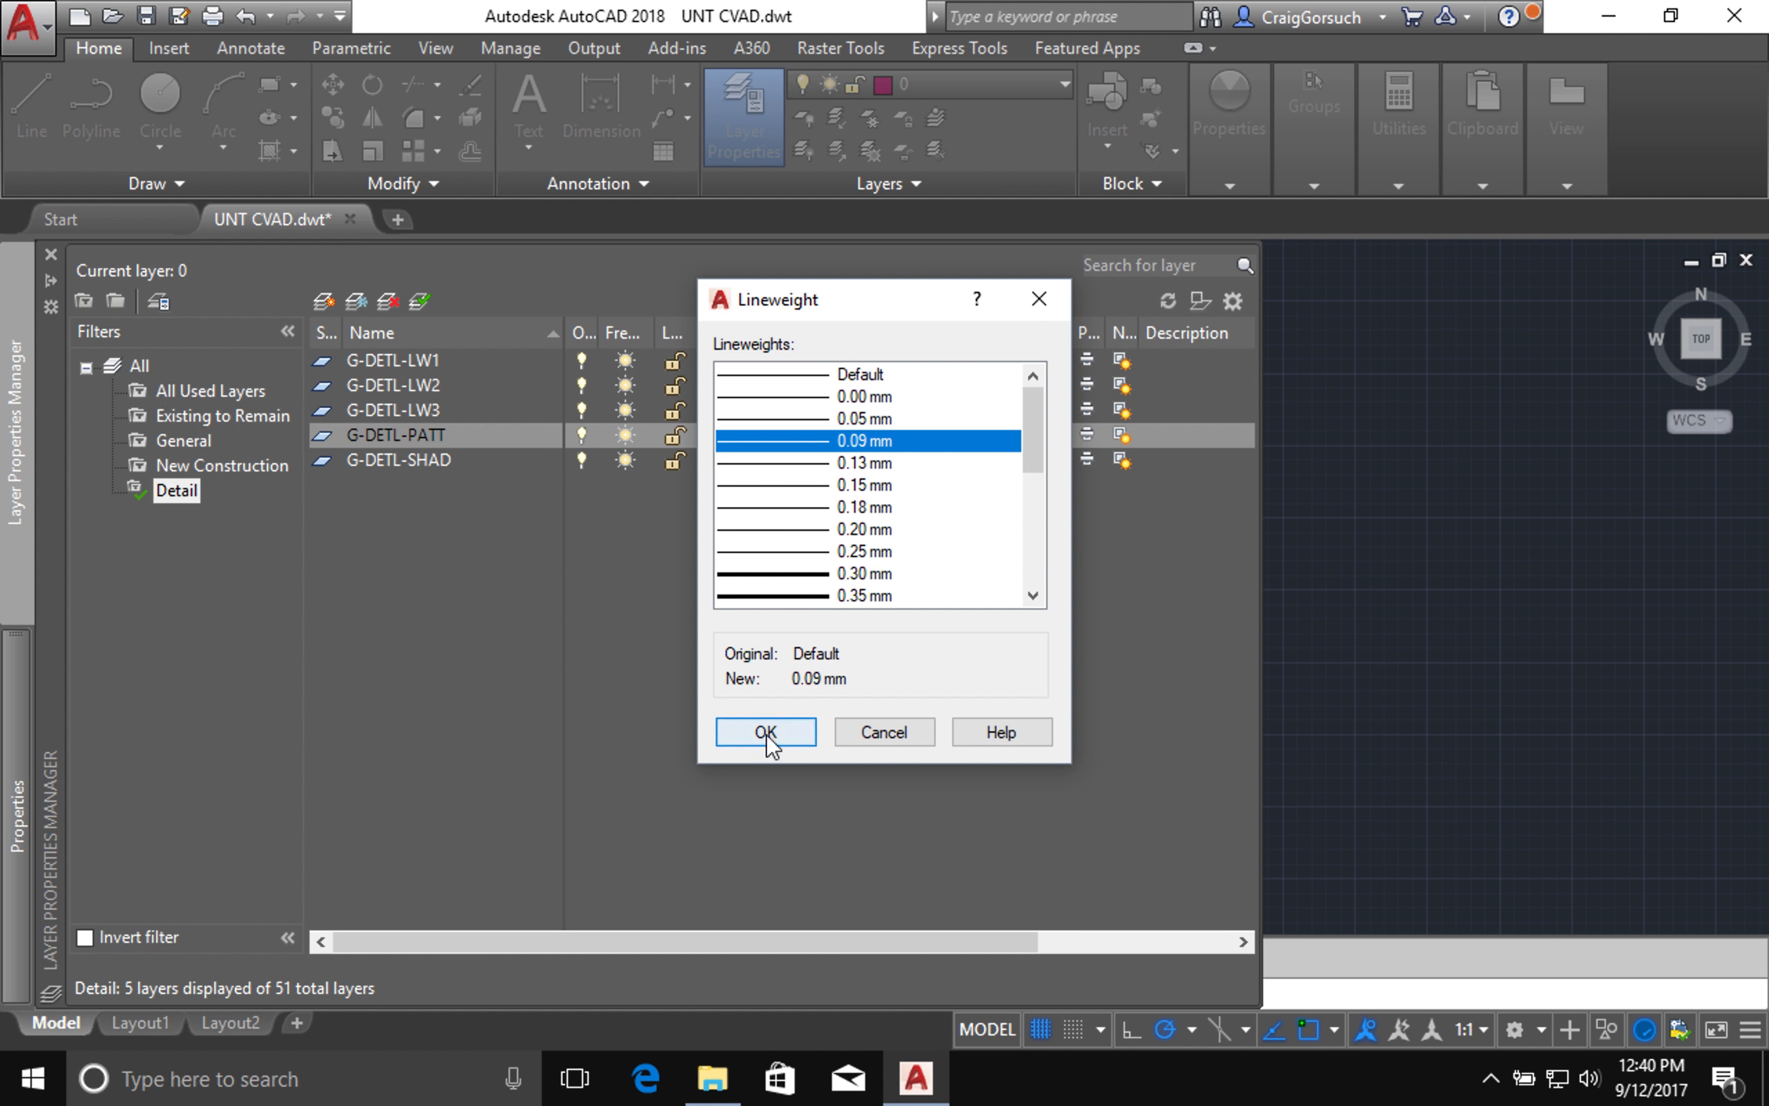
click(766, 732)
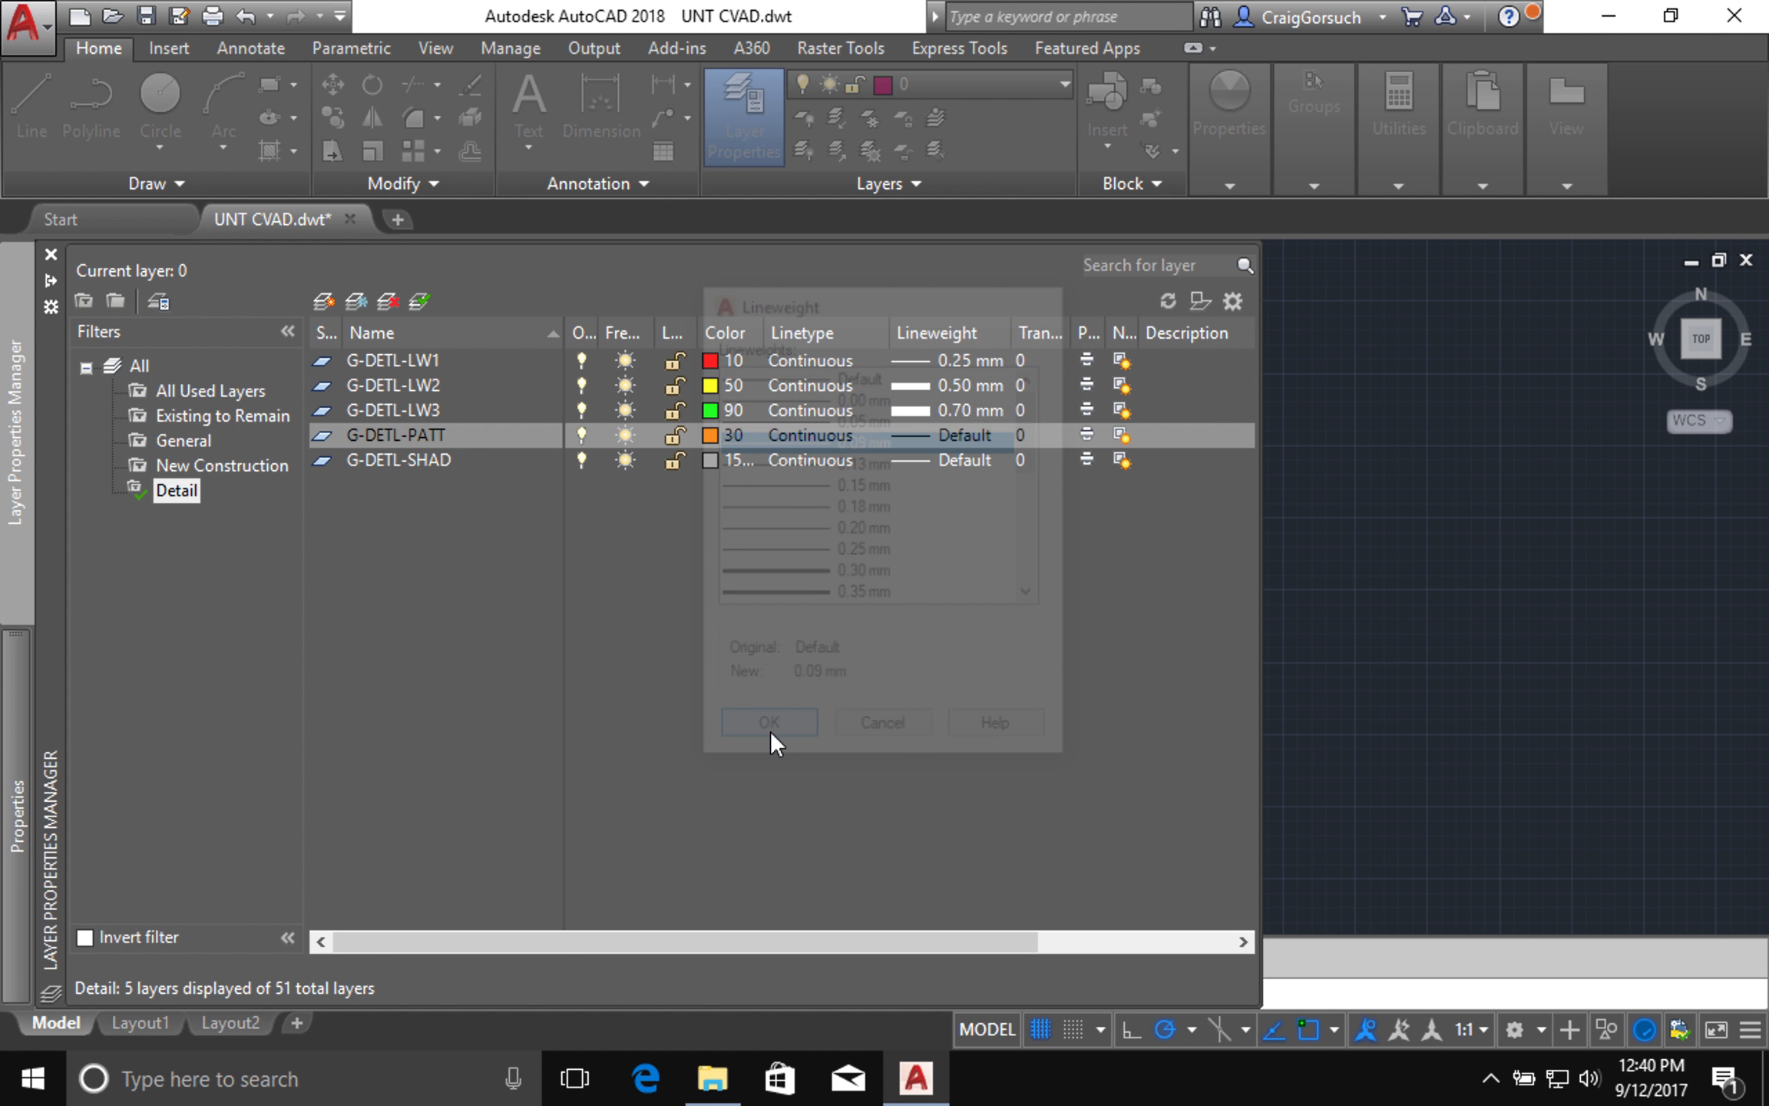
Step: Set the G-DETL-SHAD lineweight to 0.25 mm and switch the layer list to the All filter
click(950, 459)
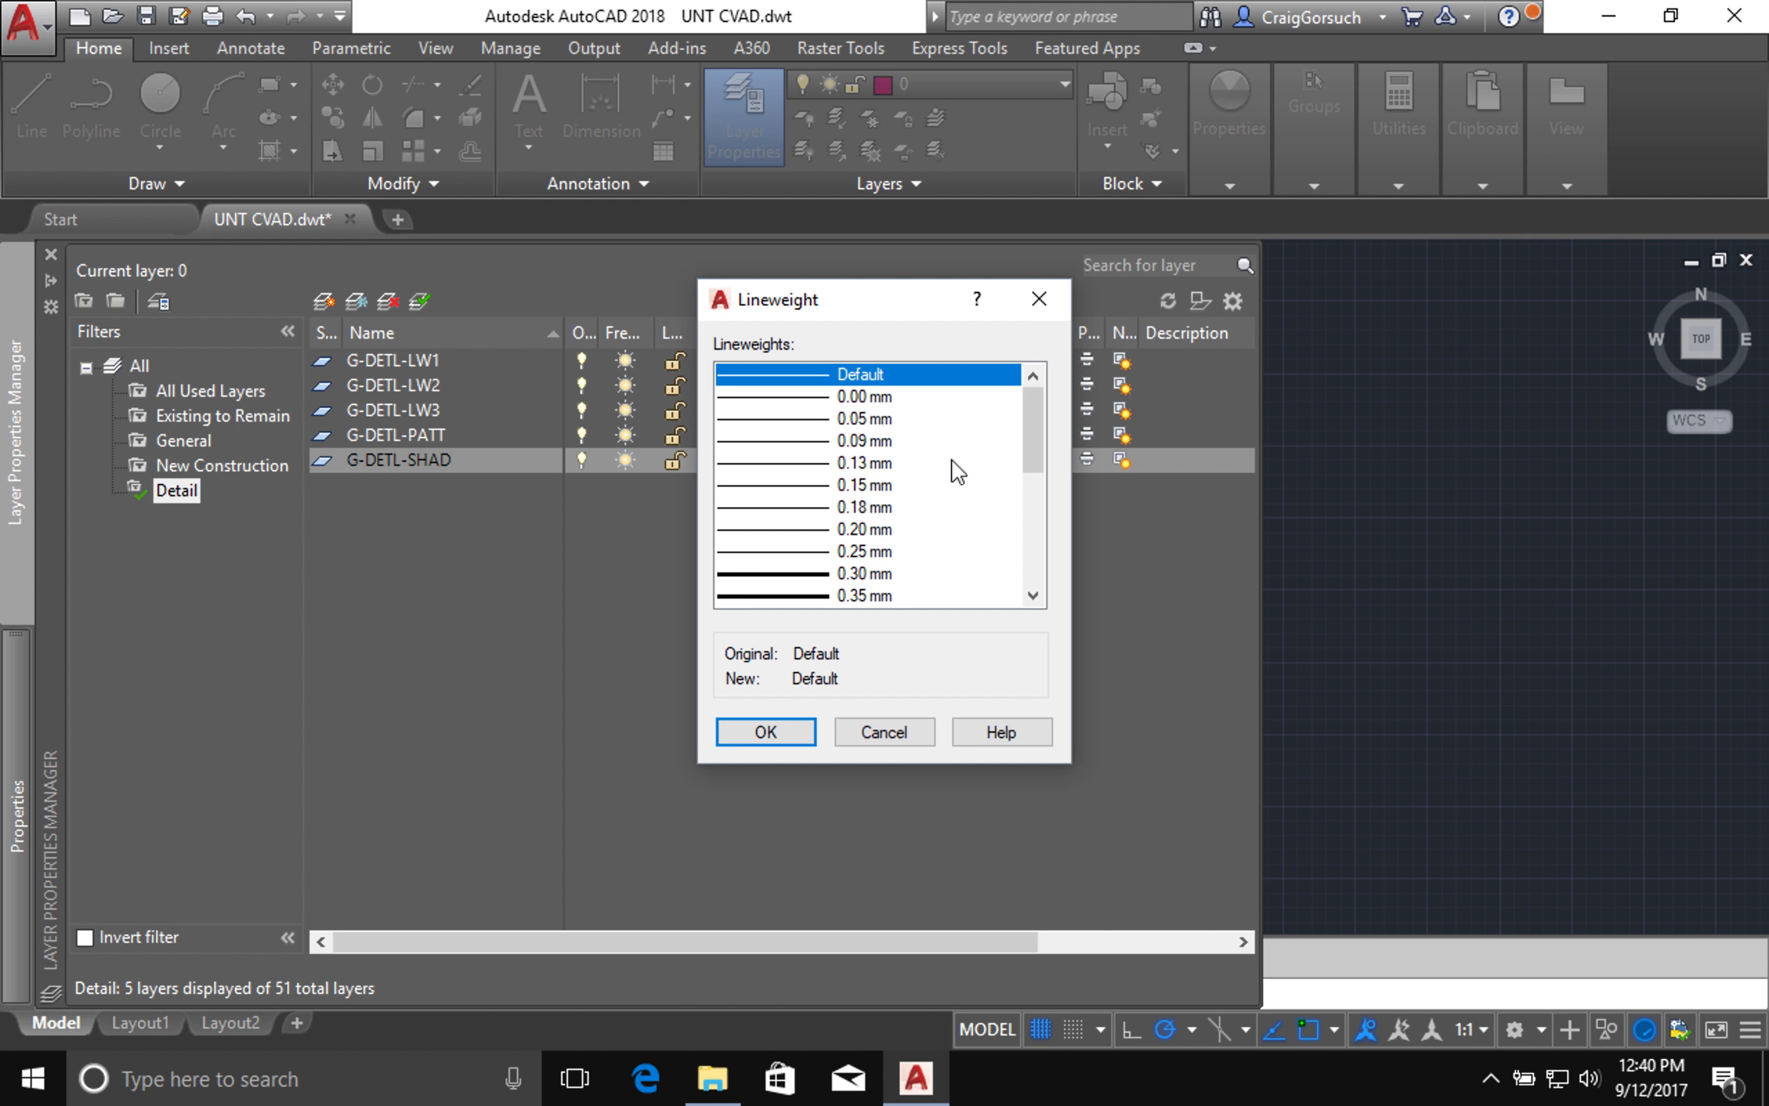
click(853, 552)
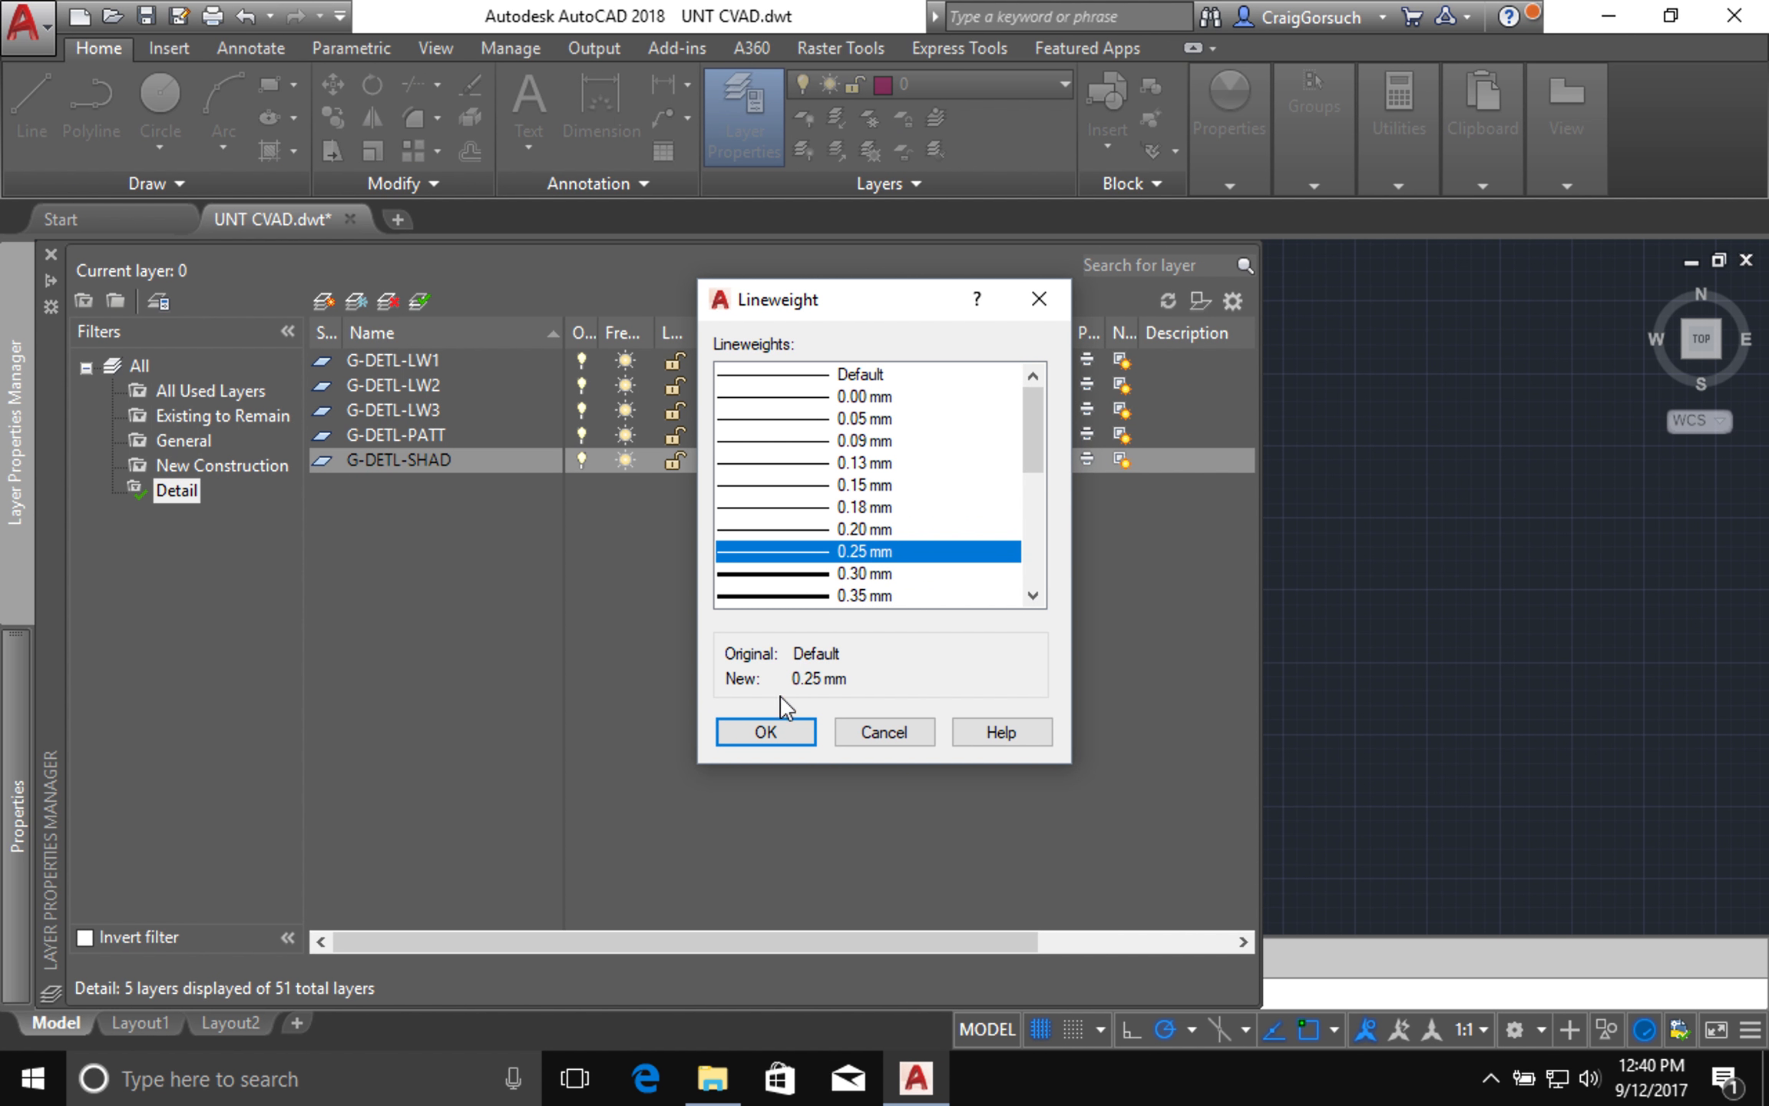
click(768, 732)
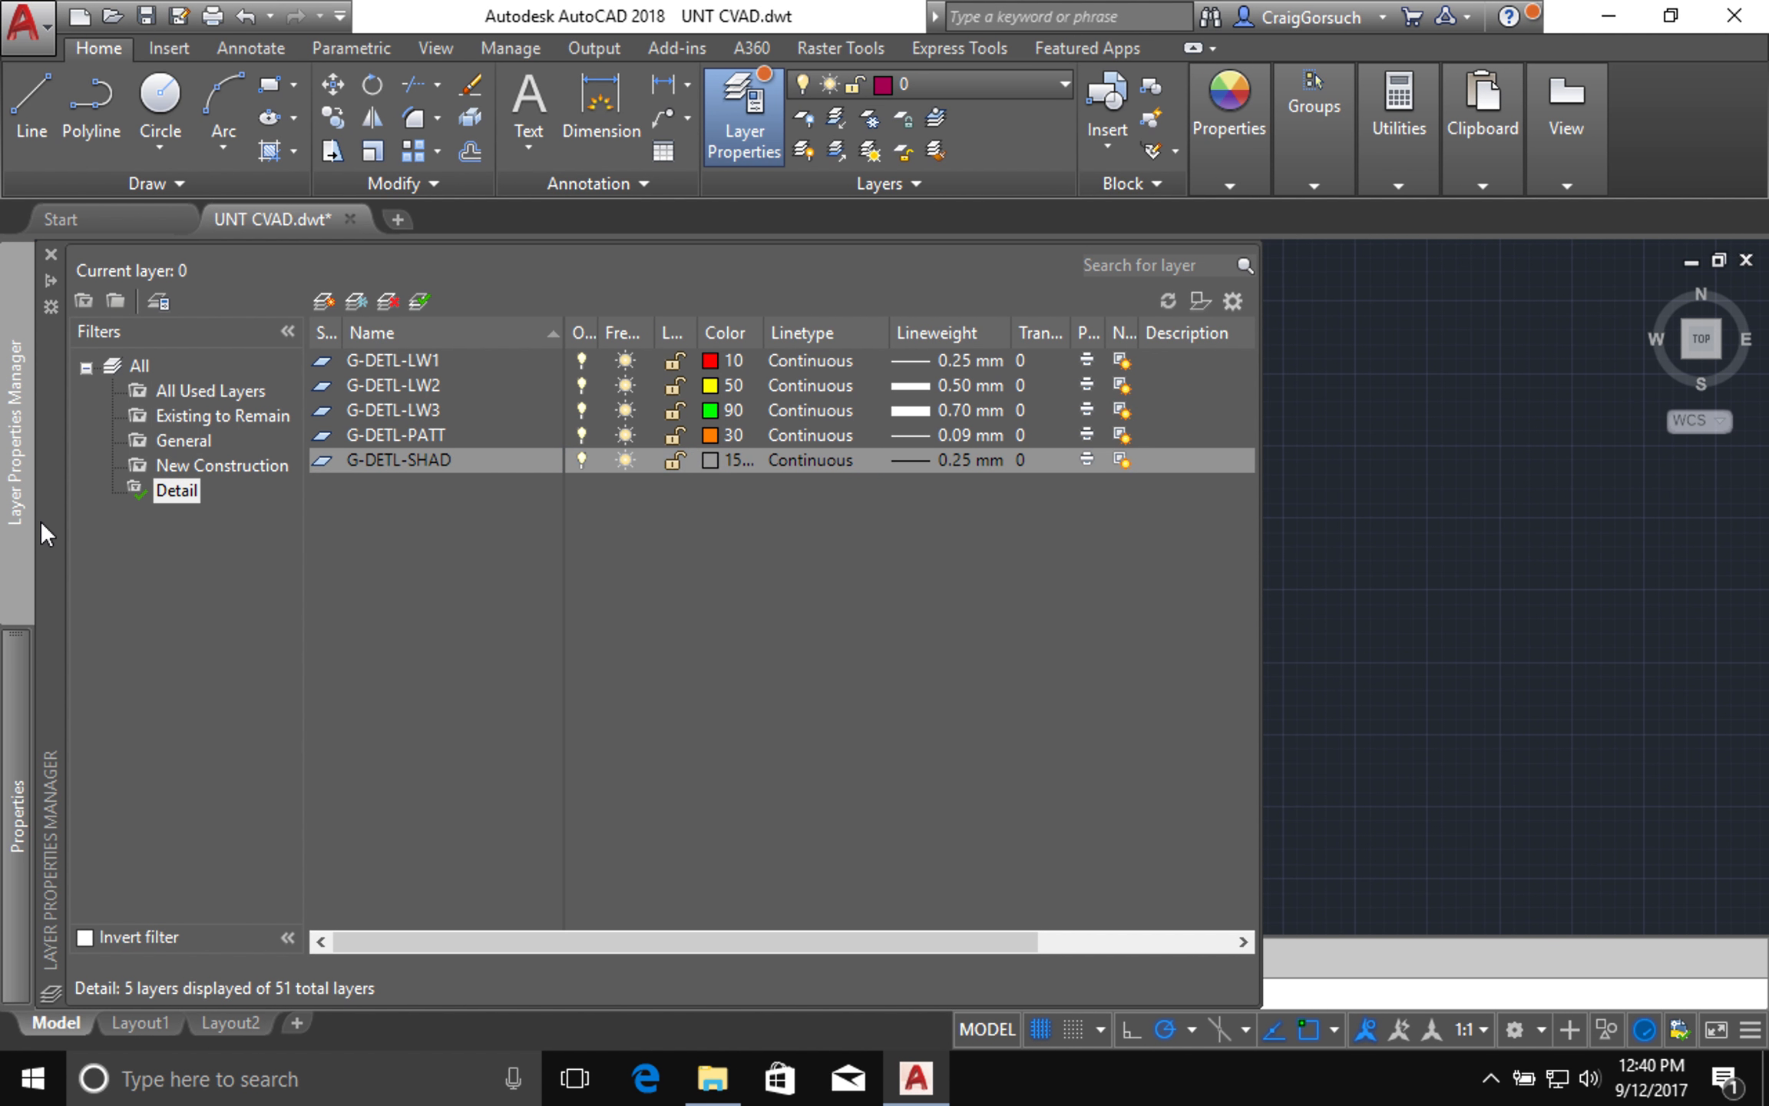
click(130, 365)
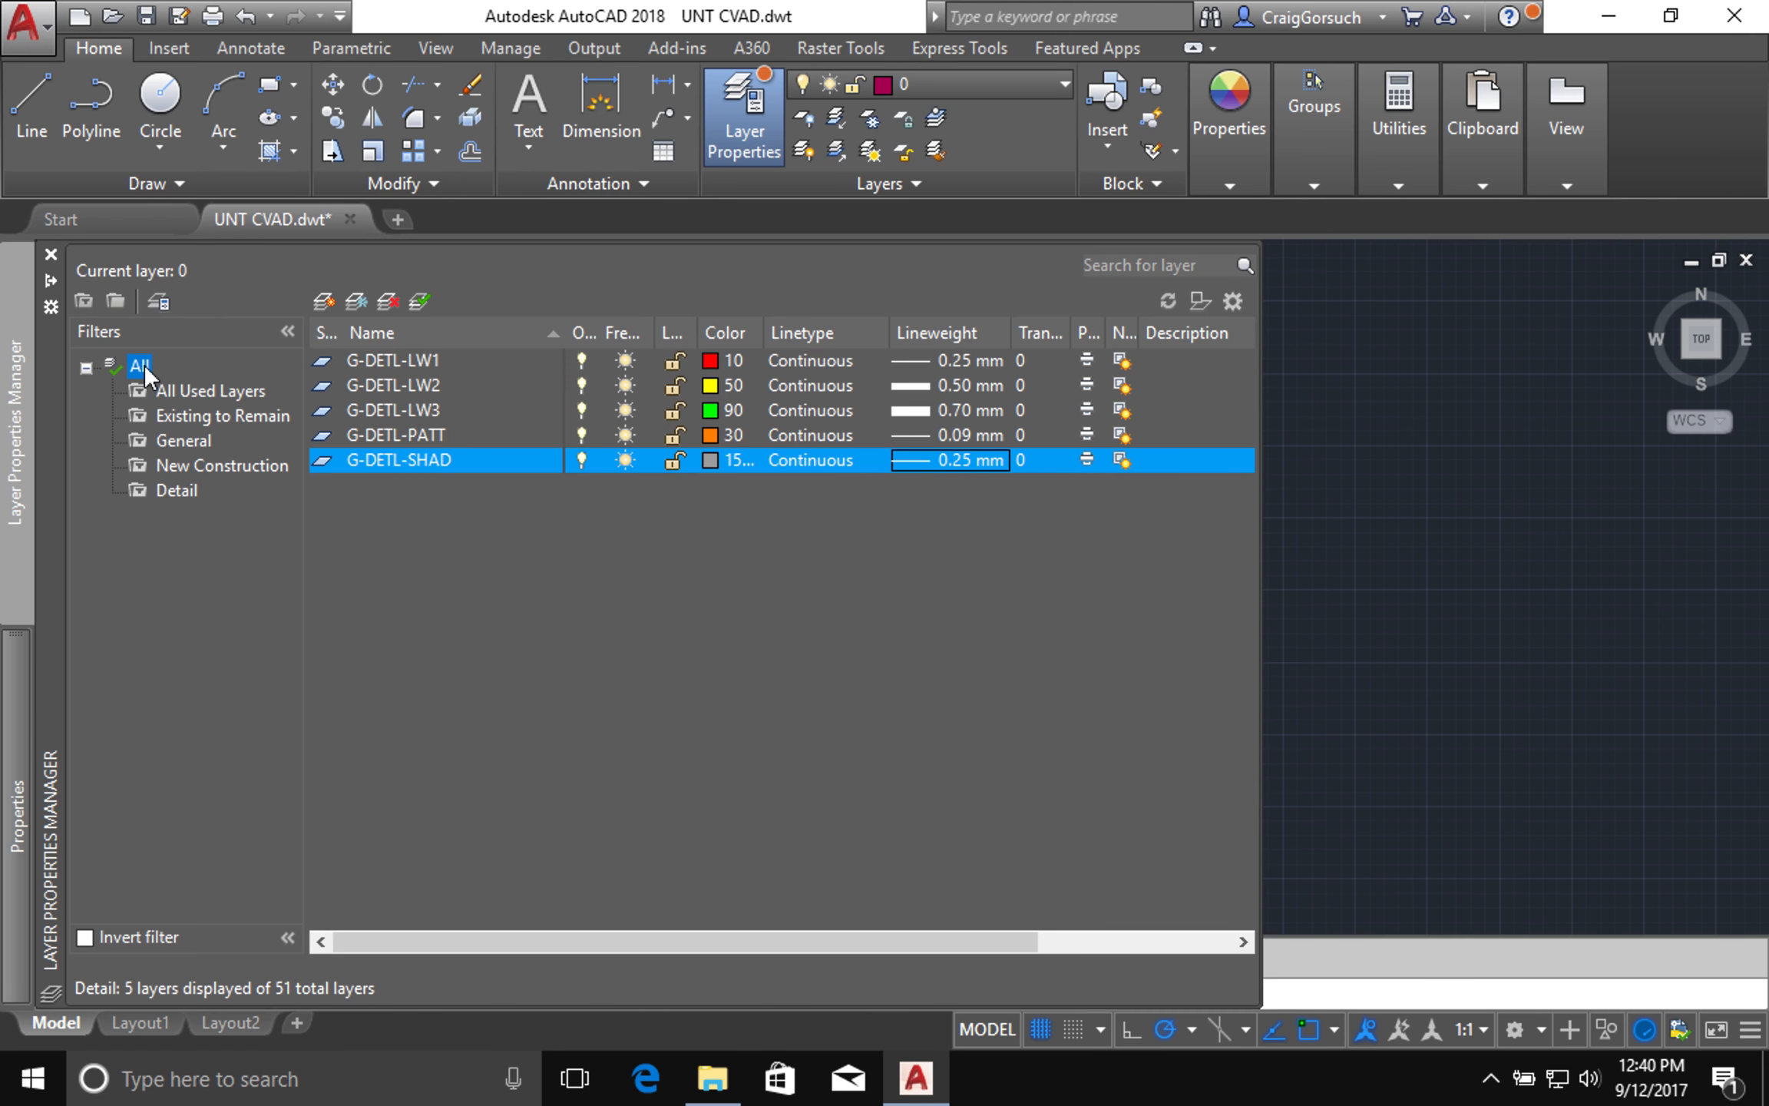